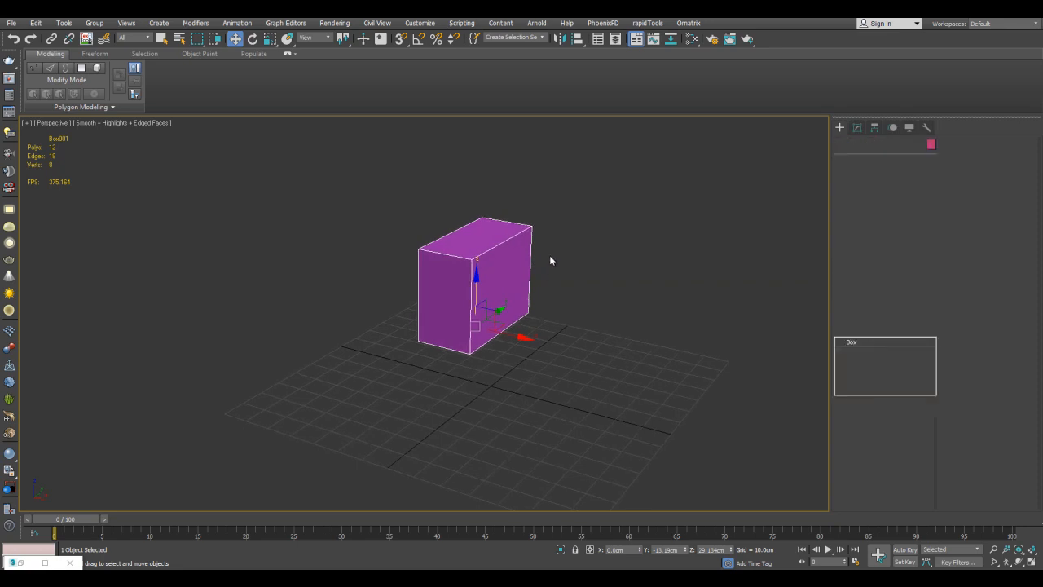
Add an Edit Poly modifier to the box and make one separate copy of it offset along the X axis.
{"action": "scroll", "coordinate": [572, 300], "scroll_direction": "up", "scroll_amount": 3}
{"action": "middle_click_drag", "start_coordinate": [572, 303], "coordinate": [605, 312]}
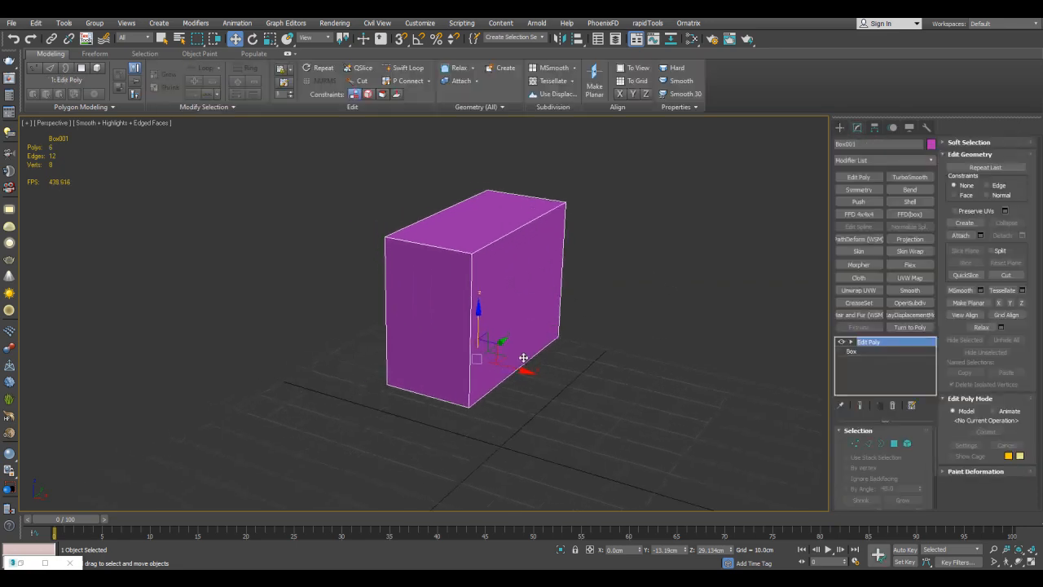
{"action": "left_click_drag", "start_coordinate": [489, 310], "coordinate": [307, 265], "text": "shift"}
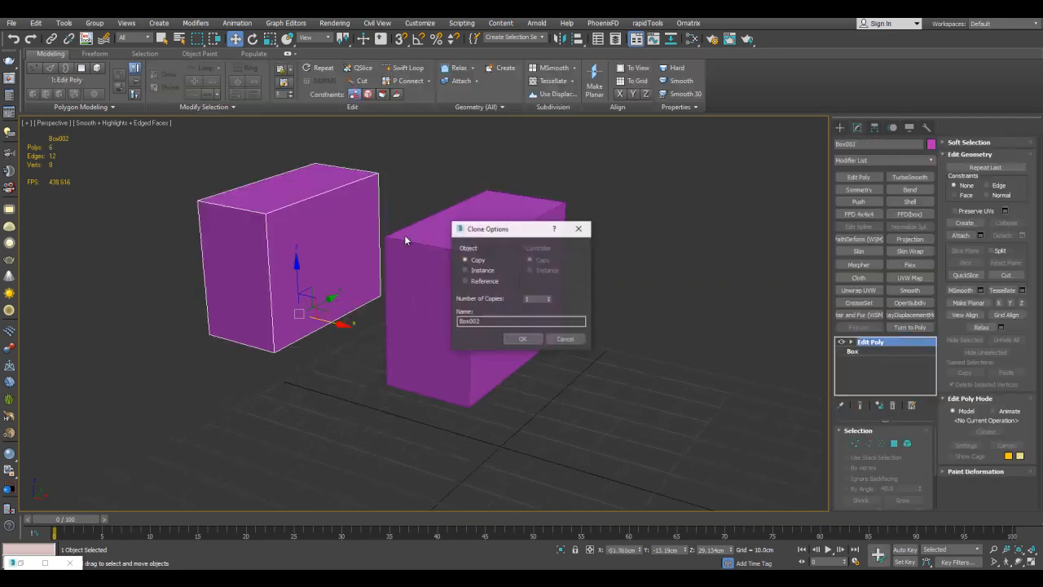
{"action": "left_click", "coordinate": [532, 341]}
Connect the original box's four short edges with two segments and scale the new edges vertically to about 120%.
{"action": "left_click", "coordinate": [501, 239]}
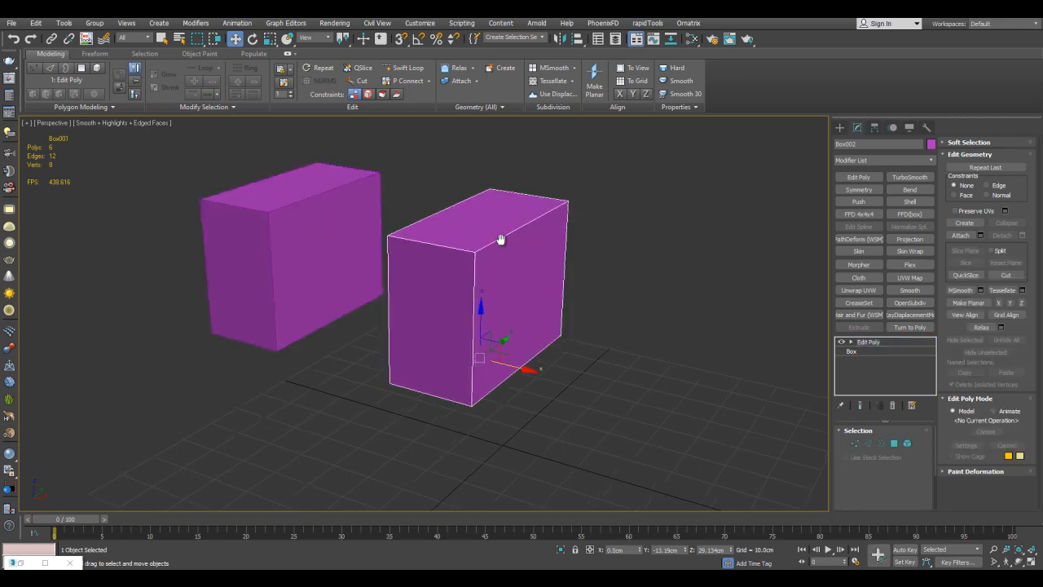
{"action": "key", "text": "2"}
{"action": "left_click", "coordinate": [436, 246]}
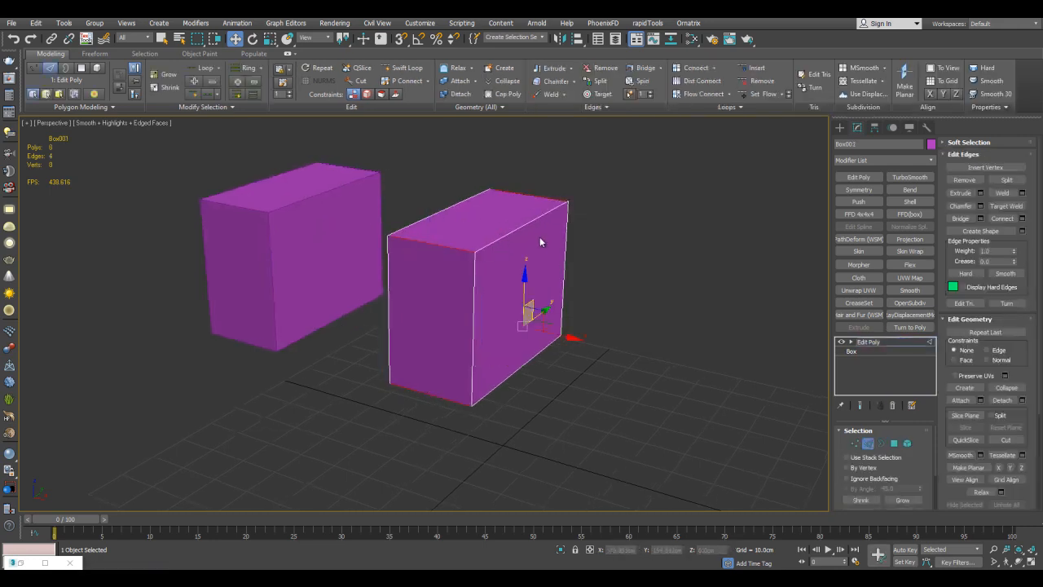
{"action": "key", "text": "ctrl+shift+e"}
{"action": "left_click", "coordinate": [702, 340]}
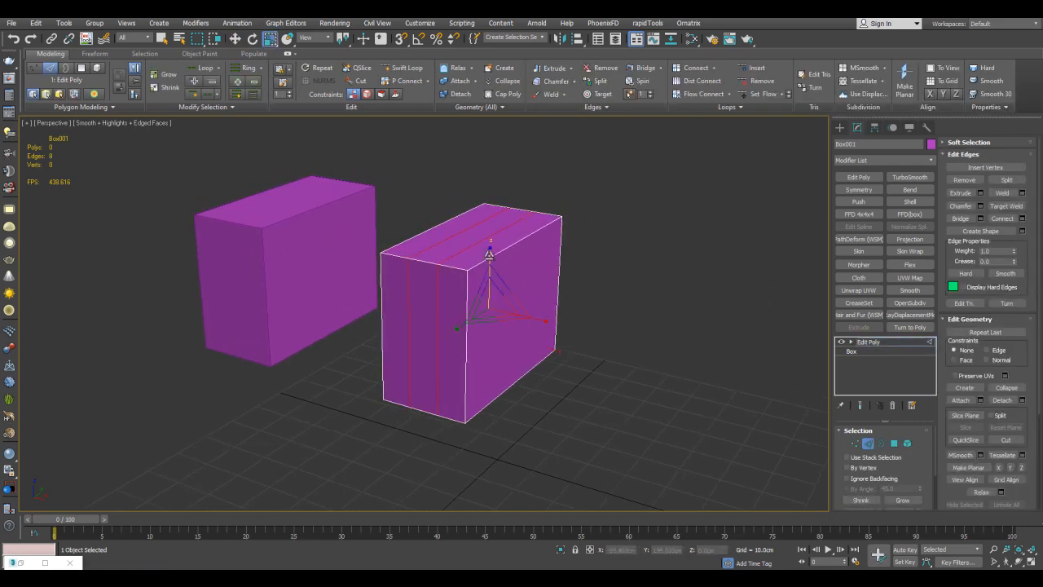
{"action": "left_click_drag", "start_coordinate": [489, 254], "coordinate": [489, 251]}
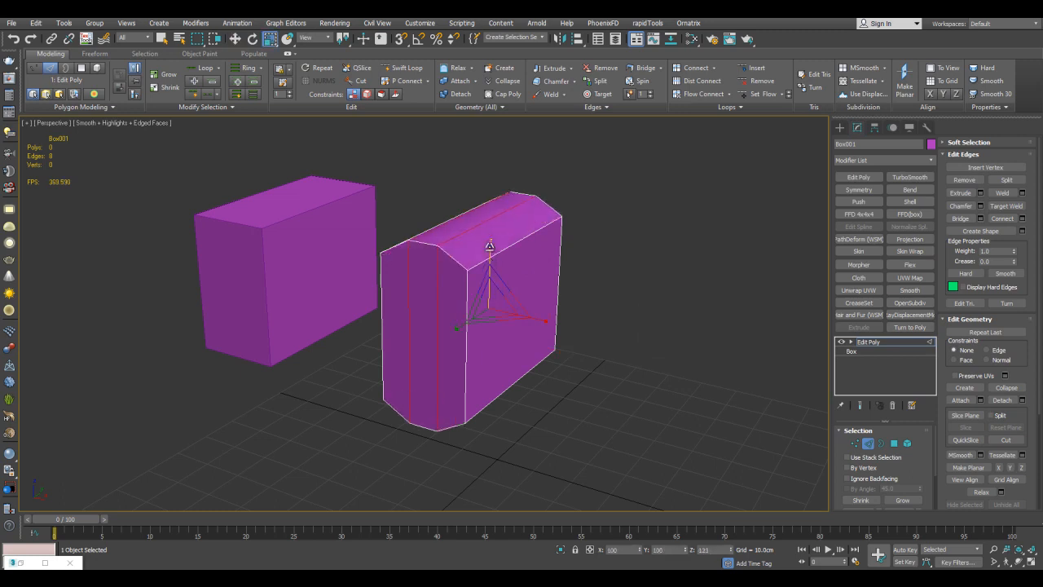
{"action": "middle_click_drag", "start_coordinate": [489, 243], "coordinate": [529, 248], "text": "alt"}
{"action": "key", "text": "2"}
Create a standard cylinder about 52 cm tall on the grid beside the boxes.
{"action": "left_click", "coordinate": [840, 129]}
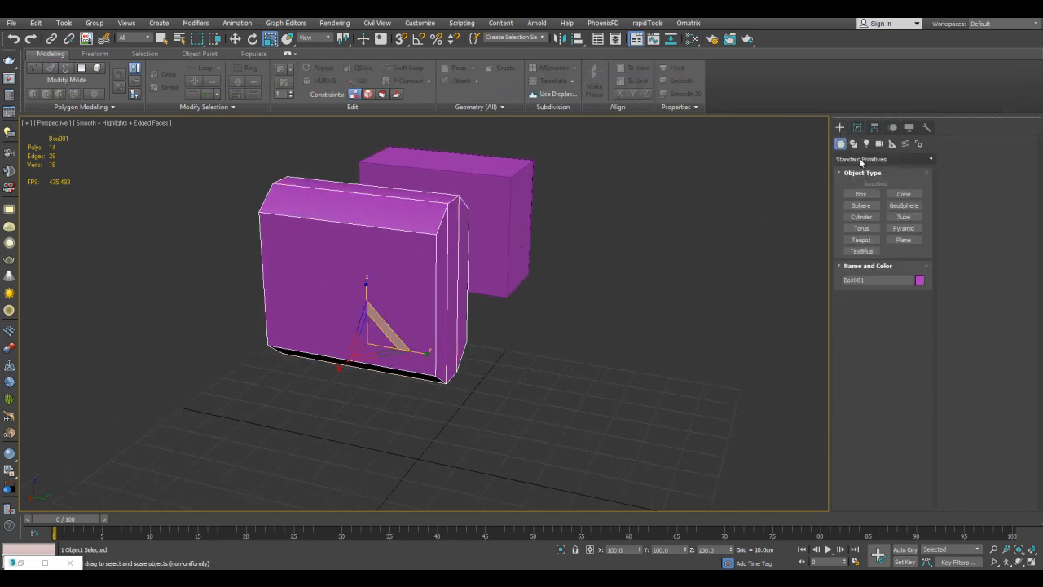
{"action": "left_click", "coordinate": [870, 217]}
{"action": "middle_click_drag", "start_coordinate": [758, 341], "coordinate": [715, 296]}
{"action": "left_click_drag", "start_coordinate": [677, 437], "coordinate": [676, 435]}
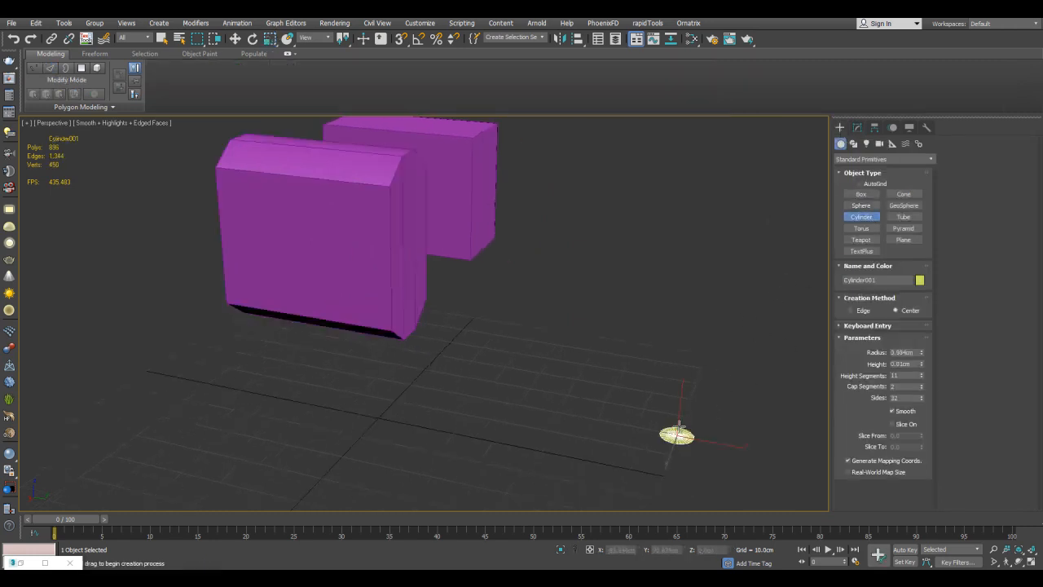
{"action": "left_click", "coordinate": [703, 216]}
{"action": "right_click", "coordinate": [703, 215]}
Align the cylinder to the bevelled box, rotate it horizontal and position it as a handle protruding from the box's end.
{"action": "key", "text": "w"}
{"action": "middle_click_drag", "start_coordinate": [530, 260], "coordinate": [565, 289]}
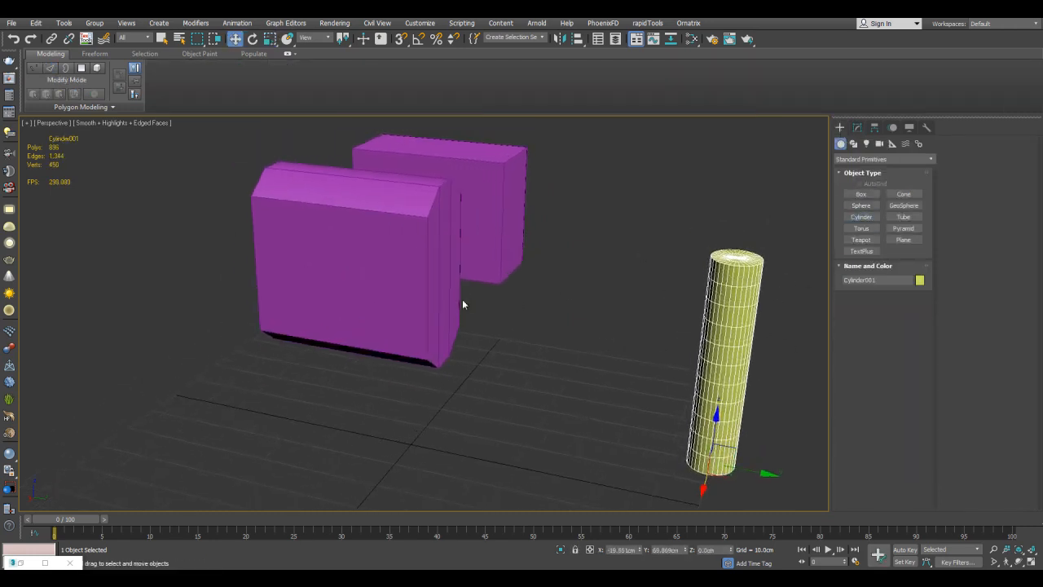
{"action": "key", "text": "alt+a"}
{"action": "left_click", "coordinate": [421, 279]}
{"action": "left_click", "coordinate": [526, 383]}
{"action": "key", "text": "e"}
{"action": "middle_click_drag", "start_coordinate": [496, 342], "coordinate": [497, 262], "text": "alt"}
{"action": "left_click_drag", "start_coordinate": [402, 320], "coordinate": [469, 285]}
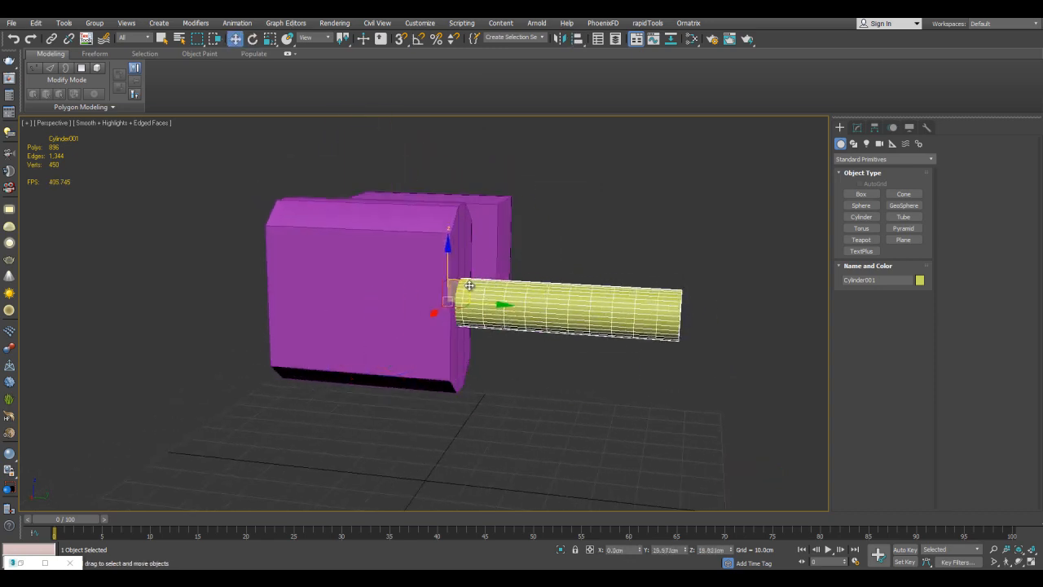
Set the cylinder's radius to about 8.35 cm, its height segments to 1 and its sides to 16.
{"action": "left_click", "coordinate": [855, 129]}
{"action": "middle_click_drag", "start_coordinate": [737, 200], "coordinate": [663, 236], "text": "alt"}
{"action": "left_click_drag", "start_coordinate": [921, 447], "coordinate": [920, 420]}
{"action": "middle_click_drag", "start_coordinate": [652, 330], "coordinate": [725, 295], "text": "alt"}
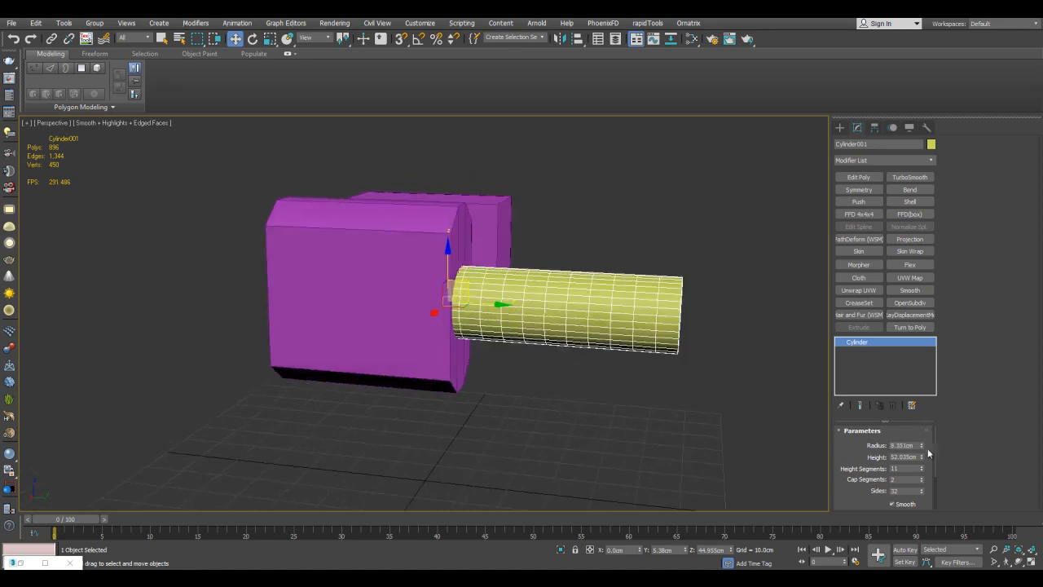
{"action": "type", "text": "16"}
{"action": "key", "text": "Return"}
{"action": "scroll", "coordinate": [678, 291], "scroll_direction": "down", "scroll_amount": 3}
Select the bevelled box and add a second Edit Poly modifier to it.
{"action": "key", "text": "q"}
{"action": "left_click", "coordinate": [676, 253]}
{"action": "middle_click_drag", "start_coordinate": [675, 253], "coordinate": [685, 312], "text": "alt"}
{"action": "middle_click_drag", "start_coordinate": [595, 315], "coordinate": [594, 240], "text": "alt"}
{"action": "scroll", "coordinate": [562, 272], "scroll_direction": "up", "scroll_amount": 3}
{"action": "middle_click_drag", "start_coordinate": [577, 294], "coordinate": [592, 285], "text": "alt"}
{"action": "scroll", "coordinate": [562, 247], "scroll_direction": "up", "scroll_amount": 3}
{"action": "left_click", "coordinate": [503, 246]}
{"action": "middle_click_drag", "start_coordinate": [517, 230], "coordinate": [623, 206]}
{"action": "left_click", "coordinate": [858, 177]}
{"action": "middle_click_drag", "start_coordinate": [497, 228], "coordinate": [533, 238], "text": "alt"}
Connect the box's vertical edges all around with 2 segments and a pinch of 73.
{"action": "key", "text": "2"}
{"action": "left_click_drag", "start_coordinate": [598, 281], "coordinate": [411, 258]}
{"action": "middle_click_drag", "start_coordinate": [702, 249], "coordinate": [604, 249], "text": "alt"}
{"action": "key", "text": "ctrl+shift+e"}
{"action": "middle_click_drag", "start_coordinate": [697, 208], "coordinate": [698, 212]}
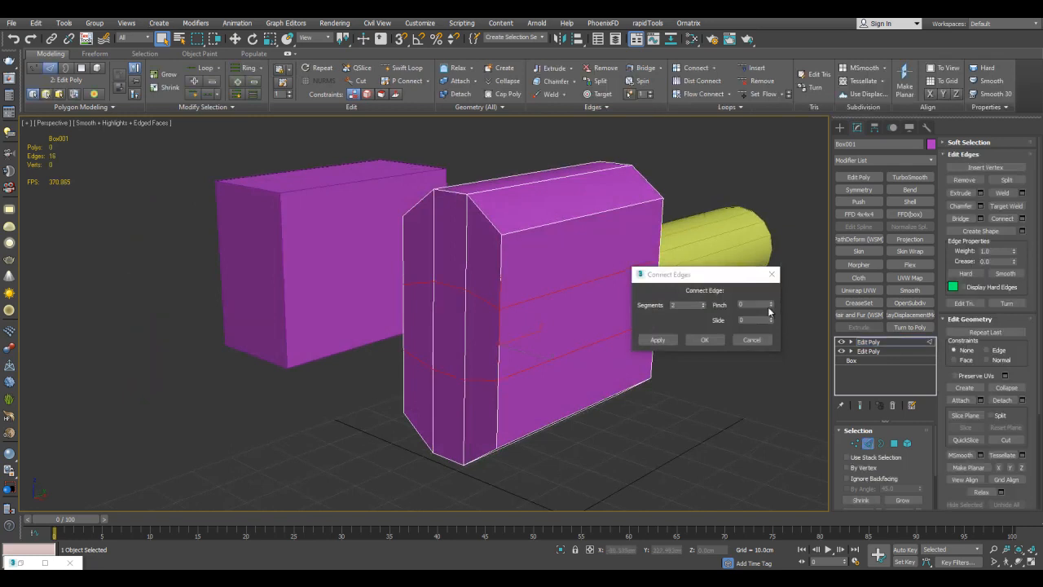
{"action": "left_click", "coordinate": [702, 340]}
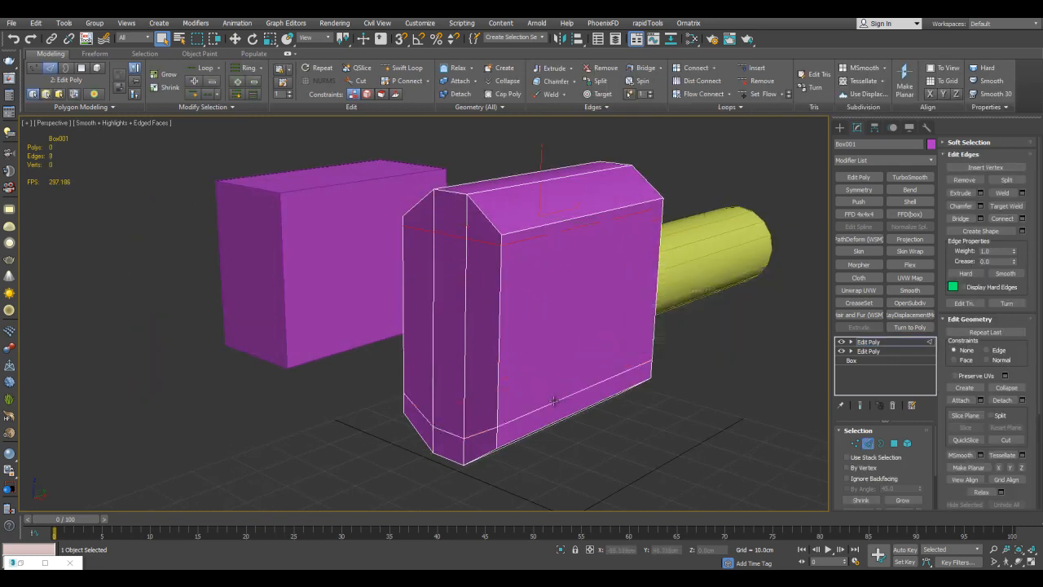
{"action": "middle_click_drag", "start_coordinate": [553, 291], "coordinate": [571, 270], "text": "alt"}
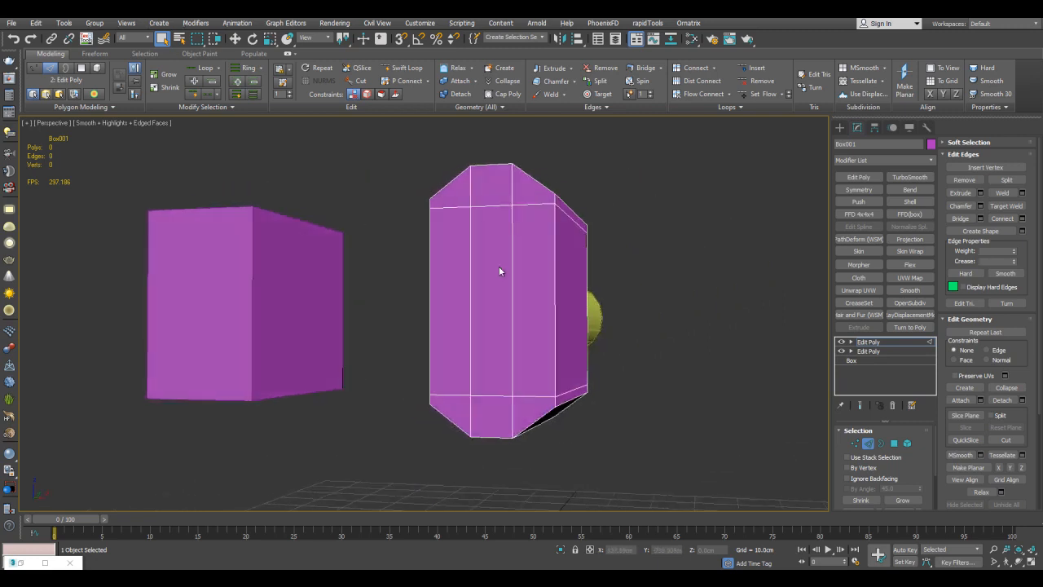
Add another Edit Poly modifier to the box and tessellate its mesh twice.
{"action": "middle_click_drag", "start_coordinate": [475, 285], "coordinate": [693, 245], "text": "alt"}
{"action": "left_click", "coordinate": [851, 177]}
{"action": "key", "text": "1"}
{"action": "middle_click_drag", "start_coordinate": [766, 263], "coordinate": [767, 259]}
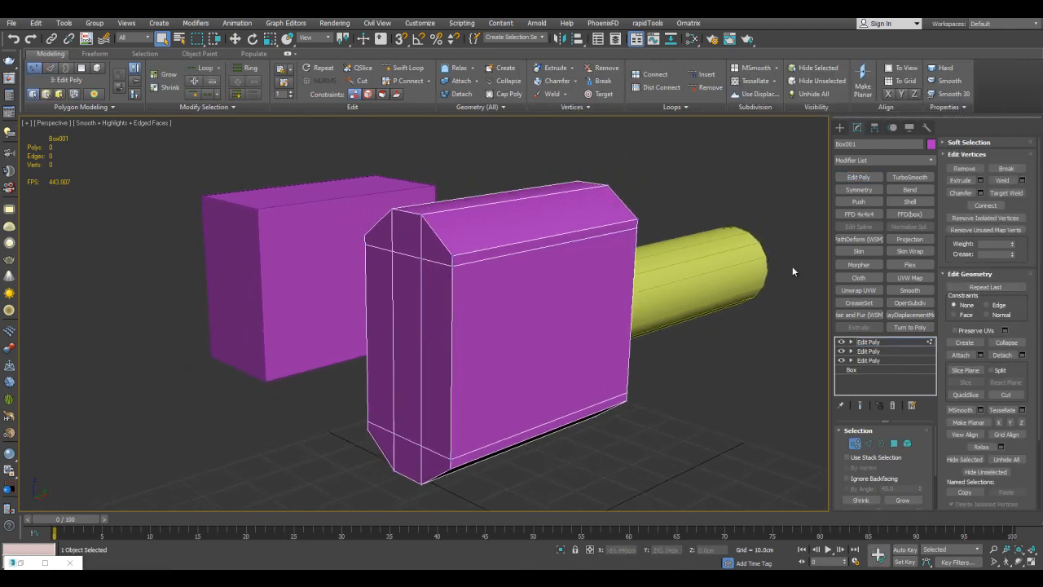
{"action": "left_click", "coordinate": [1003, 410]}
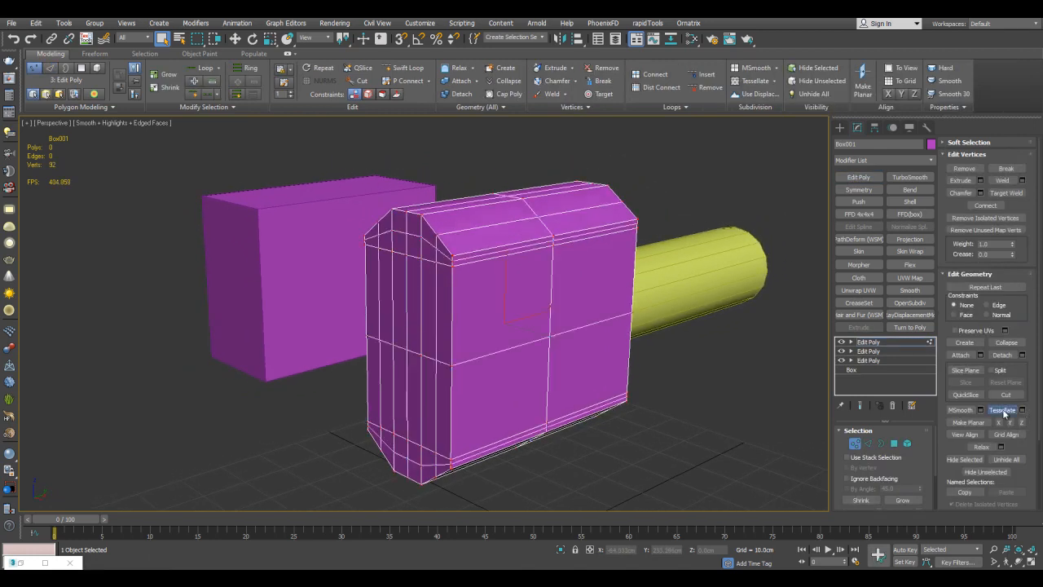
{"action": "left_click", "coordinate": [1004, 411]}
Connect the lengthwise edge rings at both ends of the box to add one edge loop near each end.
{"action": "middle_click_drag", "start_coordinate": [679, 296], "coordinate": [585, 252], "text": "alt"}
{"action": "key", "text": "2"}
{"action": "left_click", "coordinate": [568, 248]}
{"action": "left_click", "coordinate": [334, 256], "text": "ctrl"}
{"action": "key", "text": "alt+r"}
{"action": "middle_click_drag", "start_coordinate": [603, 316], "coordinate": [617, 324], "text": "alt"}
{"action": "key", "text": "ctrl+shift+e"}
{"action": "key", "text": "Return"}
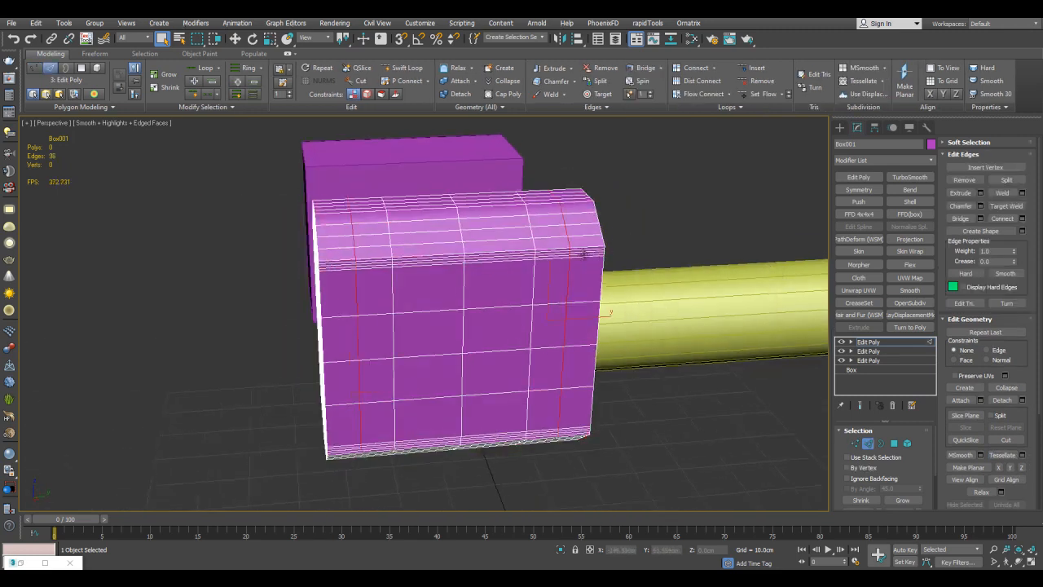
Select the polygon bands at both ends of the box and bevel them outward about 1.5 cm by local normal.
{"action": "key", "text": "alt+r"}
{"action": "left_click", "coordinate": [895, 444], "text": "ctrl"}
{"action": "middle_click_drag", "start_coordinate": [569, 219], "coordinate": [629, 213], "text": "alt"}
{"action": "scroll", "coordinate": [631, 215], "scroll_direction": "up", "scroll_amount": 3}
{"action": "key", "text": "ctrl+shift+b"}
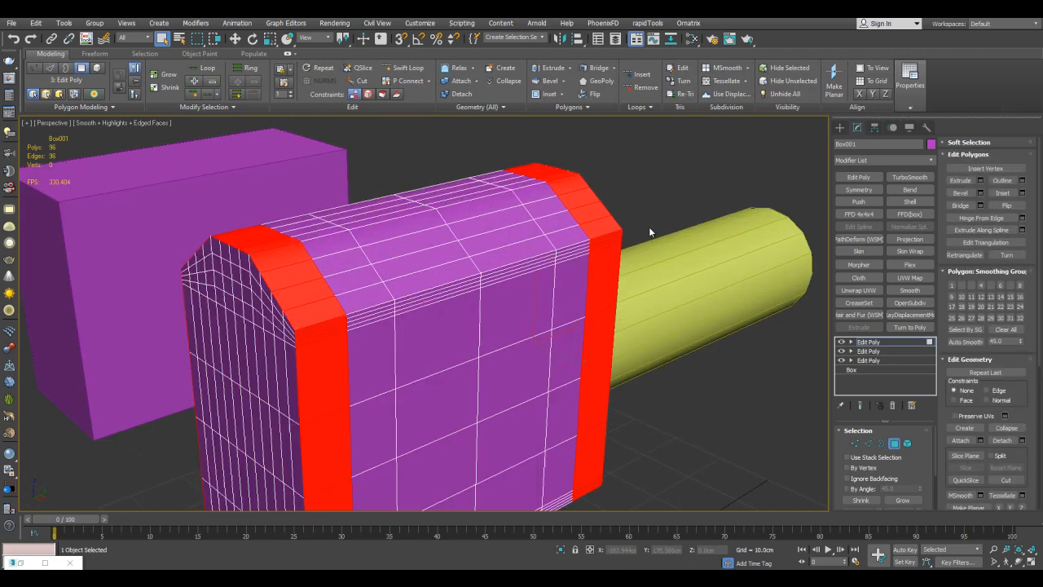
{"action": "left_click_drag", "start_coordinate": [757, 304], "coordinate": [766, 224]}
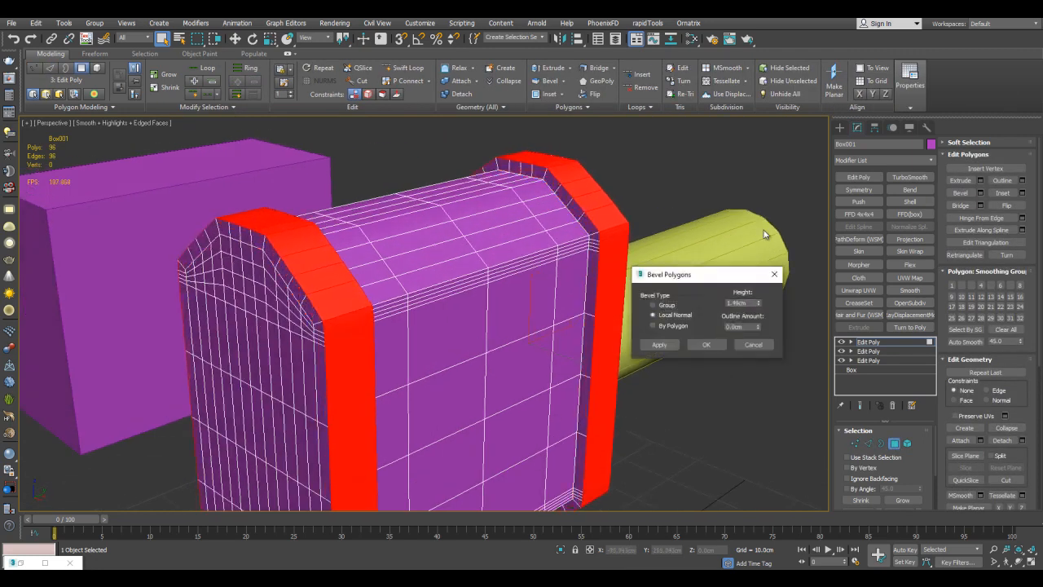
{"action": "left_click", "coordinate": [704, 346]}
{"action": "left_click", "coordinate": [693, 356]}
Select the central polygons on the box's two broad sides and bevel them inward to form recessed panels.
{"action": "scroll", "coordinate": [676, 334], "scroll_direction": "down", "scroll_amount": 3}
{"action": "middle_click_drag", "start_coordinate": [652, 281], "coordinate": [488, 357], "text": "alt"}
{"action": "key", "text": "alt+x"}
{"action": "middle_click_drag", "start_coordinate": [439, 398], "coordinate": [443, 400], "text": "alt"}
{"action": "left_click_drag", "start_coordinate": [442, 400], "coordinate": [465, 293]}
{"action": "key", "text": "alt+x"}
{"action": "middle_click_drag", "start_coordinate": [471, 330], "coordinate": [507, 258], "text": "alt"}
{"action": "middle_click_drag", "start_coordinate": [548, 285], "coordinate": [551, 290]}
{"action": "key", "text": "ctrl+shift+b"}
{"action": "right_click", "coordinate": [759, 304]}
{"action": "left_click", "coordinate": [751, 346]}
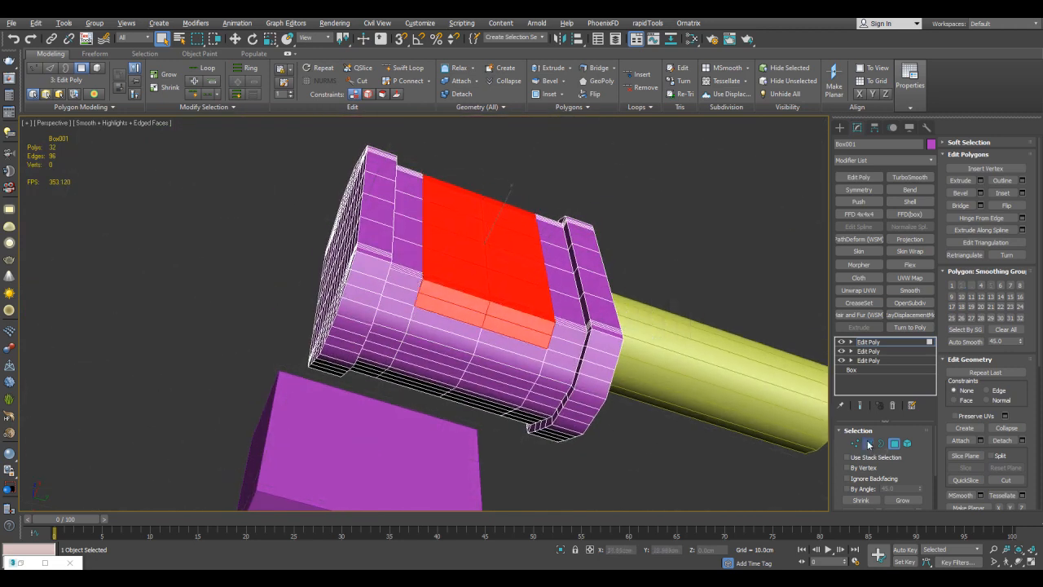
Select the vertical edges down the middle of the recessed side panels and undo the last change.
{"action": "left_click", "coordinate": [868, 442], "text": "shift"}
{"action": "key", "text": "ctrl+BackSpace"}
{"action": "middle_click_drag", "start_coordinate": [672, 339], "coordinate": [526, 240], "text": "alt"}
{"action": "scroll", "coordinate": [526, 240], "scroll_direction": "up", "scroll_amount": 3}
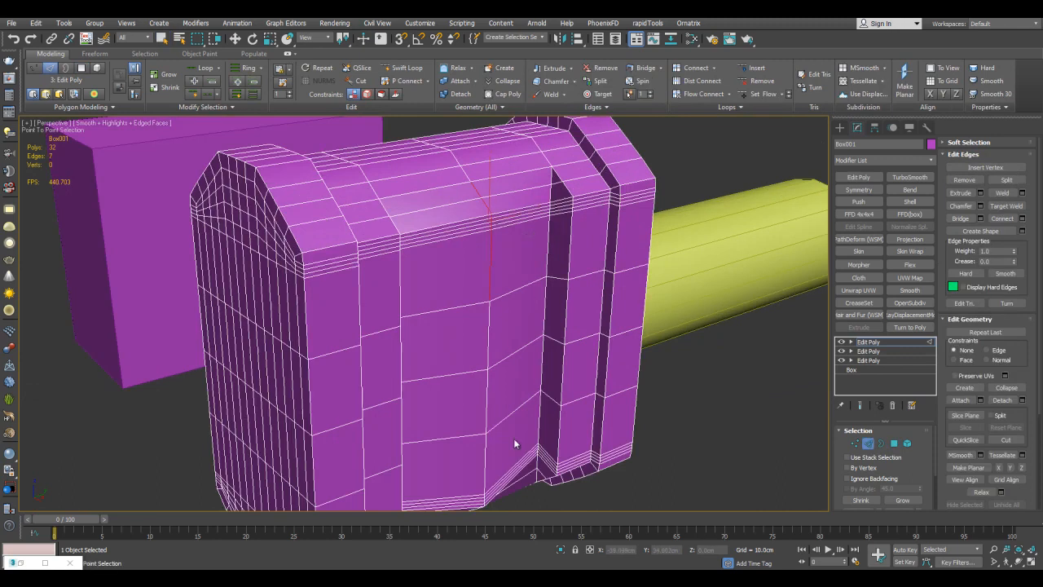
{"action": "middle_click_drag", "start_coordinate": [513, 451], "coordinate": [582, 306], "text": "alt"}
{"action": "right_click", "coordinate": [516, 319]}
{"action": "key", "text": "ctrl+z"}
{"action": "scroll", "coordinate": [581, 307], "scroll_direction": "down", "scroll_amount": 3}
{"action": "key", "text": "1"}
{"action": "key", "text": "ctrl+a"}
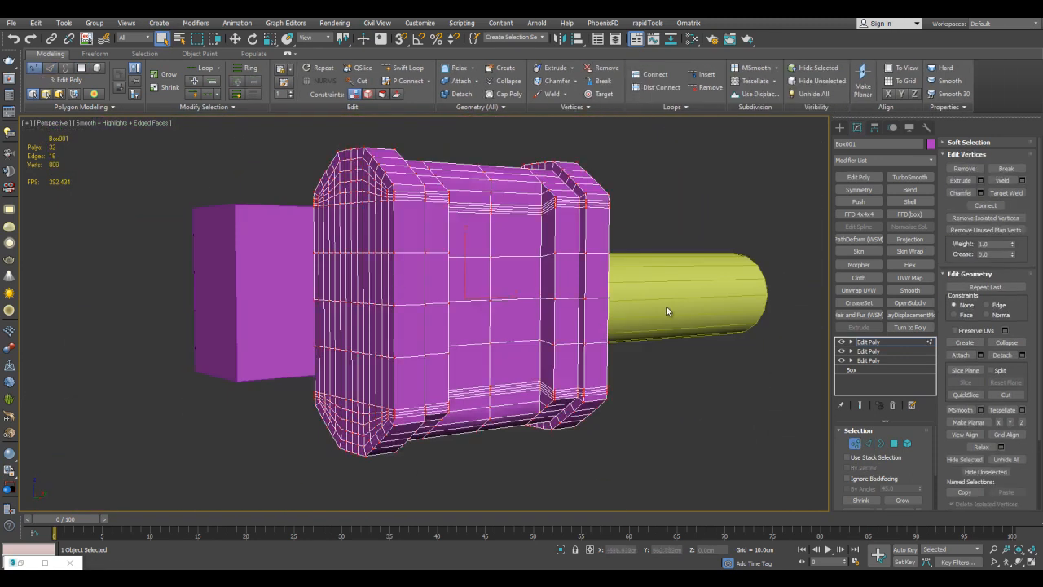
Connect the two lengthwise edge rings of the central panel with 2 segments each.
{"action": "middle_click_drag", "start_coordinate": [657, 257], "coordinate": [509, 210], "text": "alt"}
{"action": "key", "text": "2"}
{"action": "left_click", "coordinate": [461, 210]}
{"action": "left_click", "coordinate": [512, 200], "text": "ctrl"}
{"action": "key", "text": "alt+r"}
{"action": "key", "text": "ctrl+shift+e"}
{"action": "type", "text": "2"}
{"action": "key", "text": "Return"}
{"action": "left_click", "coordinate": [708, 338]}
Connect the vertical edge rings in the side's upper and lower rows with 2 segments each.
{"action": "middle_click_drag", "start_coordinate": [657, 338], "coordinate": [589, 357], "text": "alt"}
{"action": "scroll", "coordinate": [589, 359], "scroll_direction": "up", "scroll_amount": 3}
{"action": "left_click", "coordinate": [573, 359]}
{"action": "scroll", "coordinate": [593, 304], "scroll_direction": "down", "scroll_amount": 3}
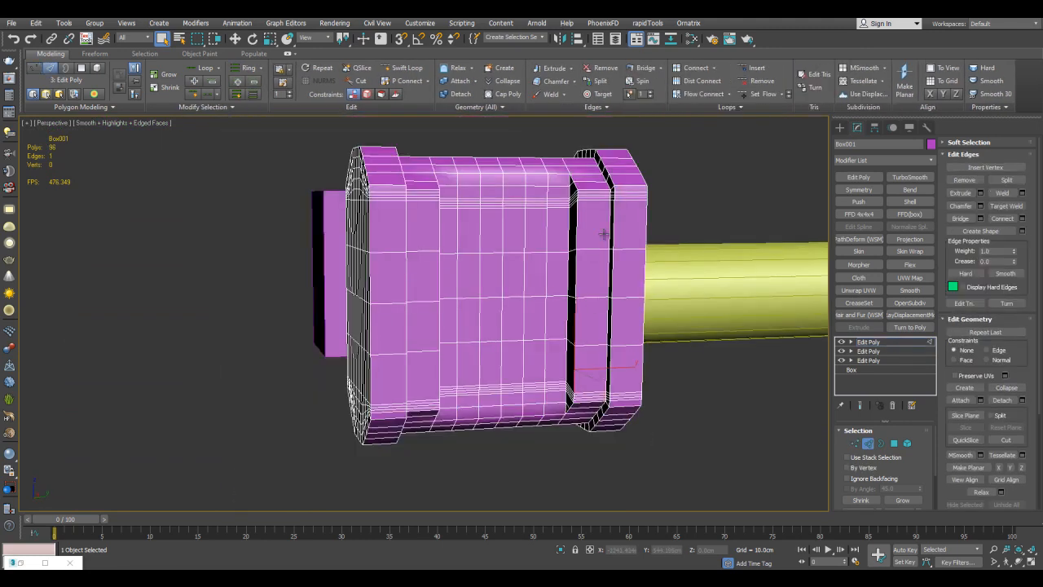
{"action": "key", "text": "alt+r"}
{"action": "key", "text": "ctrl+shift+e"}
{"action": "left_click", "coordinate": [706, 339]}
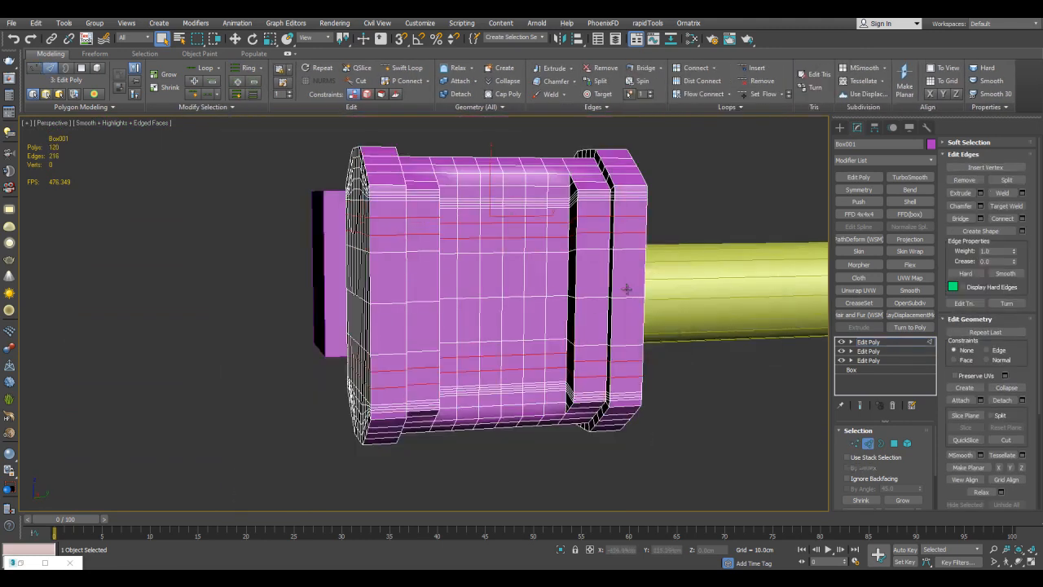
Cut two parallel diagonal lines across the middle of the recessed side panel.
{"action": "key", "text": "1"}
{"action": "scroll", "coordinate": [579, 242], "scroll_direction": "up", "scroll_amount": 3}
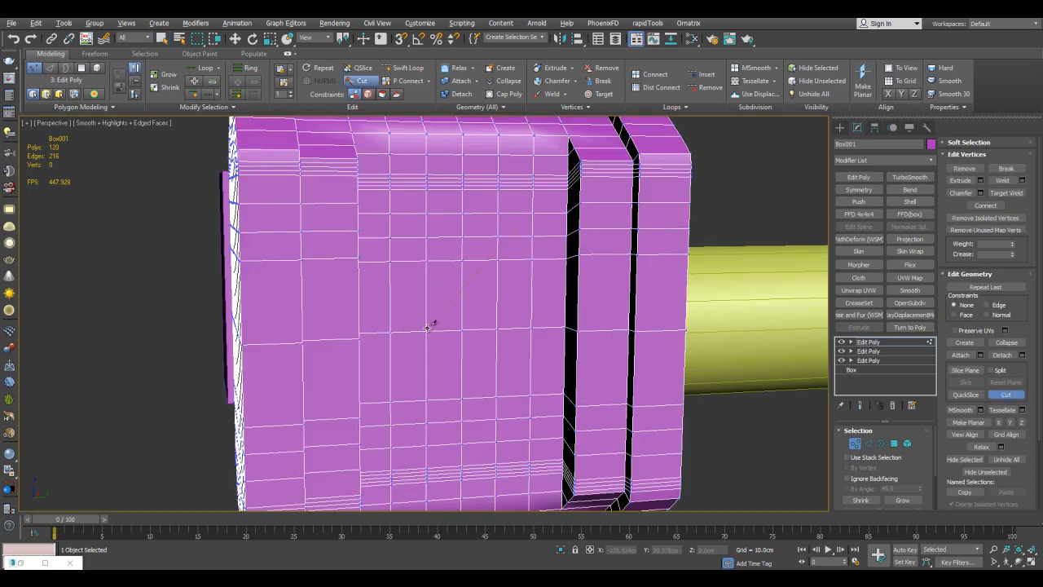
{"action": "right_click", "coordinate": [421, 300]}
{"action": "middle_click_drag", "start_coordinate": [507, 242], "coordinate": [512, 253], "text": "alt"}
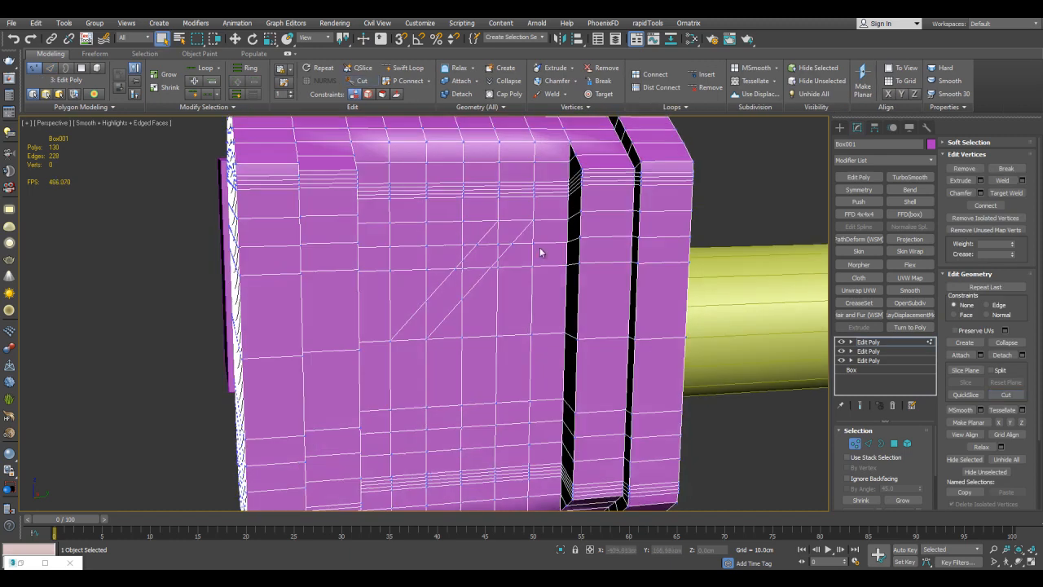
Select the triangular polygon areas on either side of the diagonal strip and bevel them inward.
{"action": "key", "text": "4"}
{"action": "left_click", "coordinate": [404, 282]}
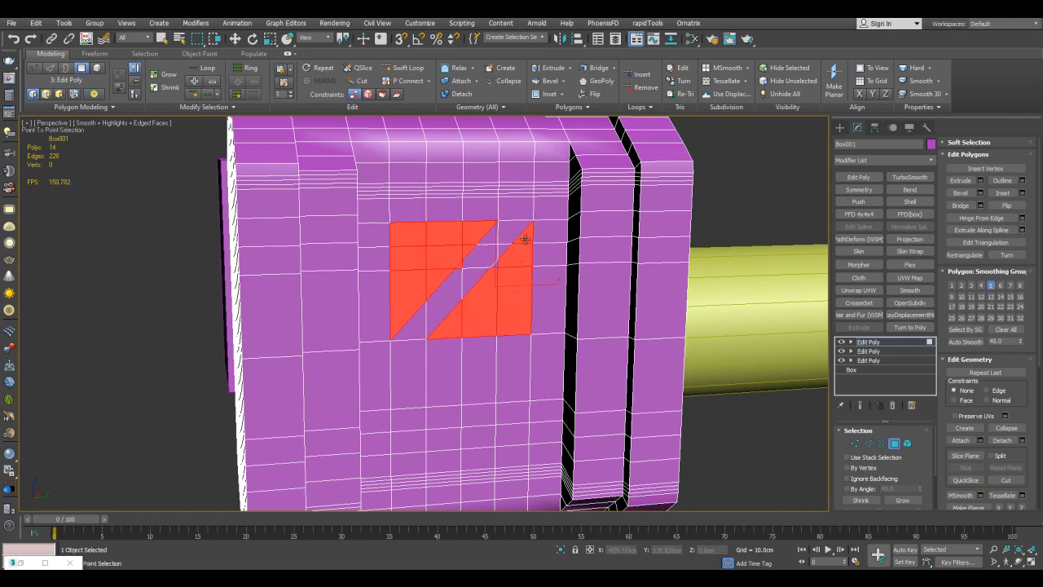
{"action": "scroll", "coordinate": [509, 255], "scroll_direction": "up", "scroll_amount": 3}
{"action": "scroll", "coordinate": [434, 273], "scroll_direction": "down", "scroll_amount": 5}
{"action": "middle_click_drag", "start_coordinate": [470, 240], "coordinate": [537, 261], "text": "alt"}
{"action": "left_click_drag", "start_coordinate": [562, 293], "coordinate": [561, 301]}
{"action": "left_click", "coordinate": [561, 302]}
{"action": "right_click", "coordinate": [561, 302]}
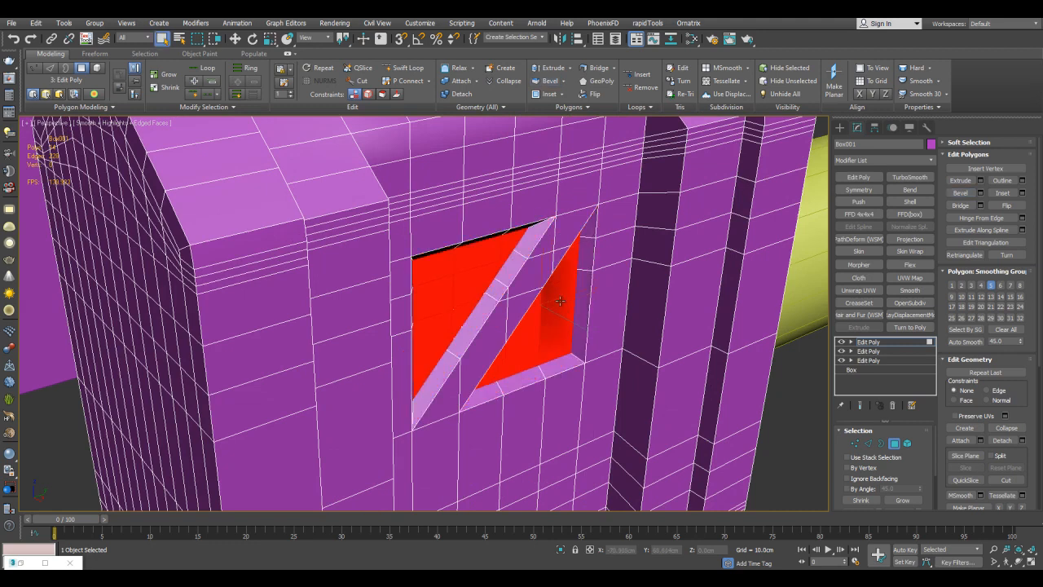
Move one vertex at the edge of the diagonal recess slightly sideways.
{"action": "middle_click_drag", "start_coordinate": [561, 302], "coordinate": [537, 237], "text": "alt"}
{"action": "scroll", "coordinate": [539, 226], "scroll_direction": "up", "scroll_amount": 4}
{"action": "key", "text": "1"}
{"action": "left_click", "coordinate": [464, 213]}
{"action": "key", "text": "w"}
{"action": "left_click_drag", "start_coordinate": [477, 212], "coordinate": [485, 214]}
{"action": "scroll", "coordinate": [498, 209], "scroll_direction": "down", "scroll_amount": 5}
Inspect the engraved side panel and the end bands of the hammer head from several angles.
{"action": "key", "text": "1"}
{"action": "left_click", "coordinate": [689, 358]}
{"action": "key", "text": "q"}
{"action": "mouse_move", "coordinate": [689, 359]}
{"action": "middle_mouse_down", "text": "alt"}
{"action": "mouse_move", "coordinate": [679, 303]}
{"action": "mouse_move", "coordinate": [623, 249]}
{"action": "mouse_move", "coordinate": [634, 255]}
{"action": "mouse_move", "coordinate": [643, 236]}
{"action": "mouse_move", "coordinate": [625, 252]}
{"action": "mouse_move", "coordinate": [645, 233]}
{"action": "mouse_move", "coordinate": [616, 236]}
{"action": "mouse_move", "coordinate": [634, 244]}
{"action": "mouse_move", "coordinate": [600, 253]}
{"action": "mouse_move", "coordinate": [620, 240]}
{"action": "middle_mouse_up", "text": "alt"}
{"action": "scroll", "coordinate": [659, 298], "scroll_direction": "down", "scroll_amount": 2}
{"action": "left_click", "coordinate": [620, 245]}
{"action": "scroll", "coordinate": [625, 251], "scroll_direction": "up", "scroll_amount": 4}
{"action": "scroll", "coordinate": [635, 234], "scroll_direction": "down", "scroll_amount": 3}
{"action": "scroll", "coordinate": [609, 236], "scroll_direction": "up", "scroll_amount": 3}
Select all edges of the hammer head and set their crease to about 0.16.
{"action": "key", "text": "2"}
{"action": "key", "text": "ctrl+a"}
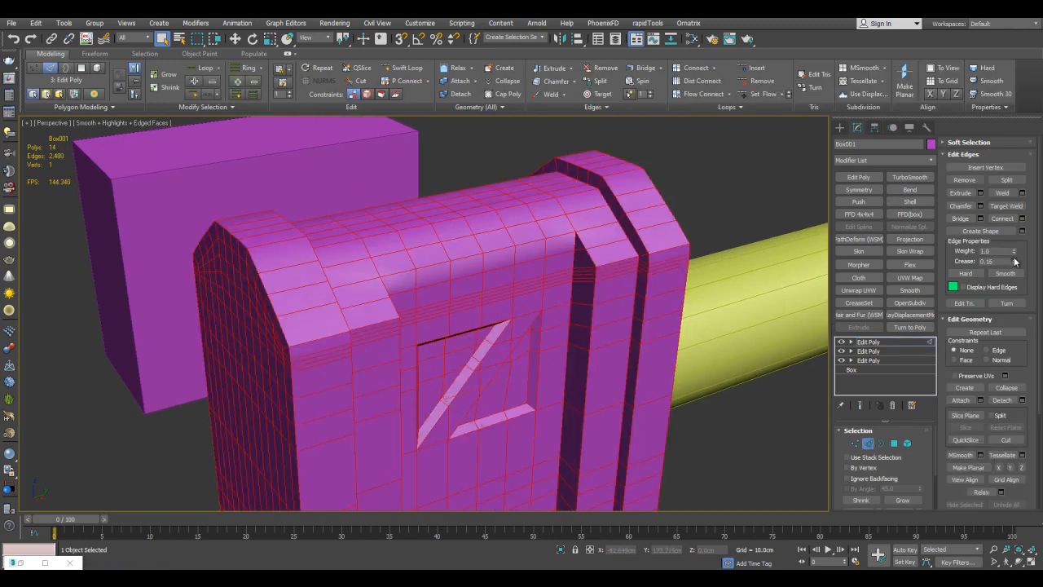
{"action": "middle_click_drag", "start_coordinate": [776, 222], "coordinate": [785, 214]}
Apply an OpenSubdiv modifier to the hammer head and toggle the edged-faces display to check the shape.
{"action": "left_click", "coordinate": [860, 189]}
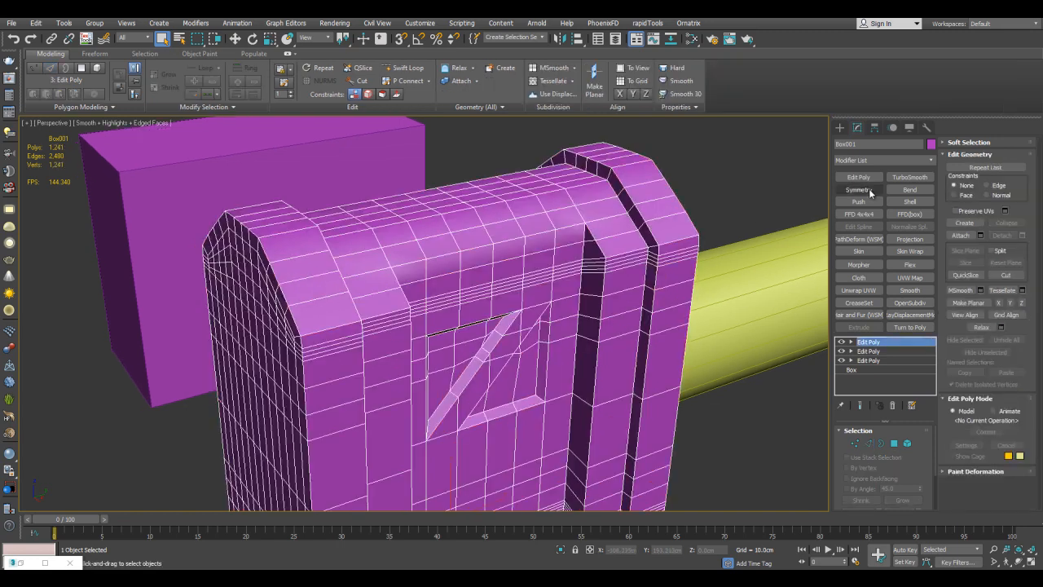
{"action": "left_click", "coordinate": [927, 304]}
{"action": "key", "text": "F4"}
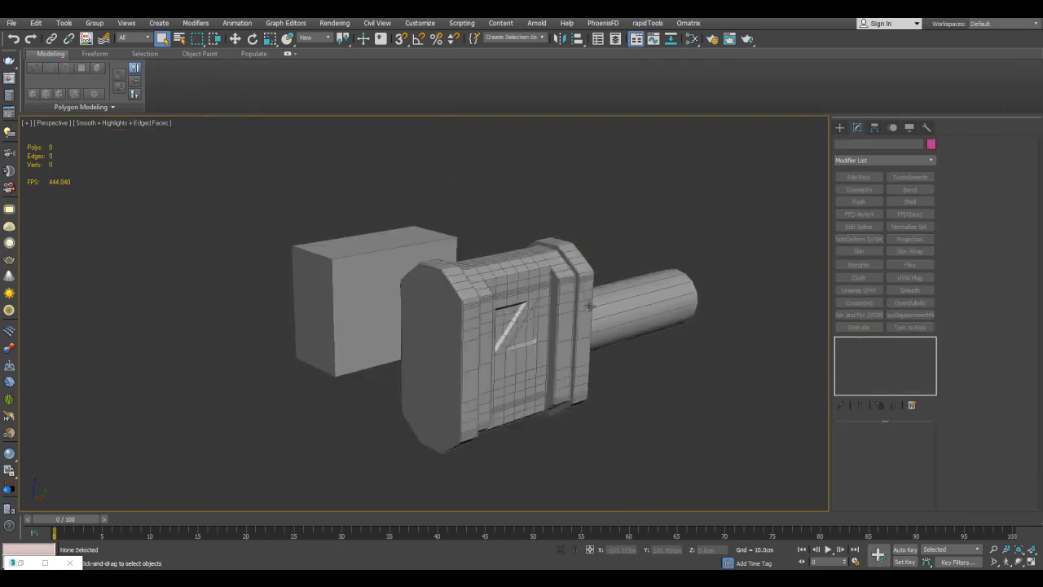
{"action": "key", "text": "F4"}
Clone the plain side box and place the copy at the free end of the cylinder handle.
{"action": "middle_click_drag", "start_coordinate": [609, 263], "coordinate": [599, 273]}
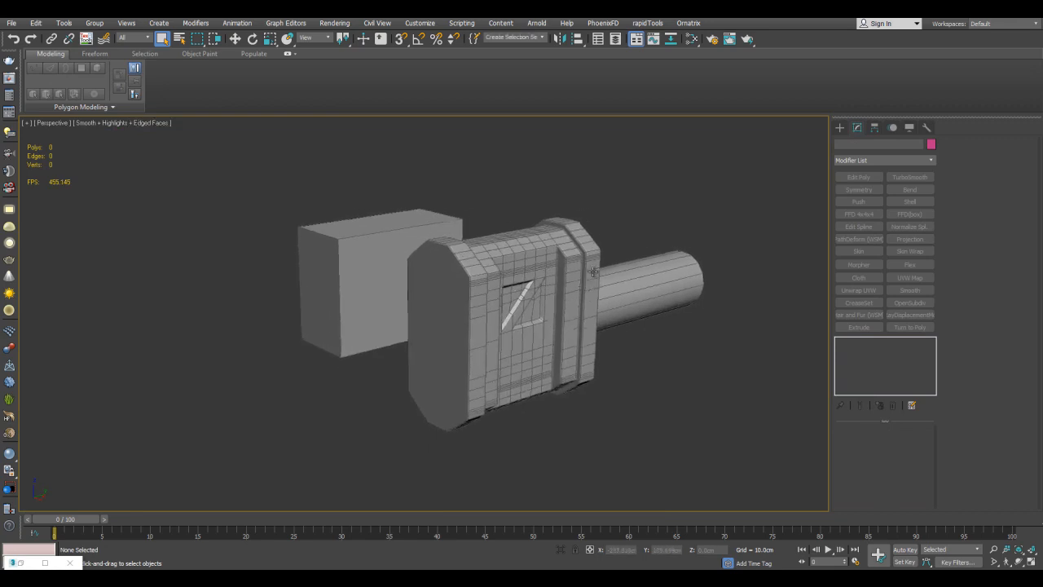
{"action": "scroll", "coordinate": [597, 273], "scroll_direction": "up", "scroll_amount": 2}
{"action": "scroll", "coordinate": [614, 245], "scroll_direction": "down", "scroll_amount": 4}
{"action": "middle_click_drag", "start_coordinate": [682, 283], "coordinate": [567, 320]}
{"action": "left_click", "coordinate": [567, 320]}
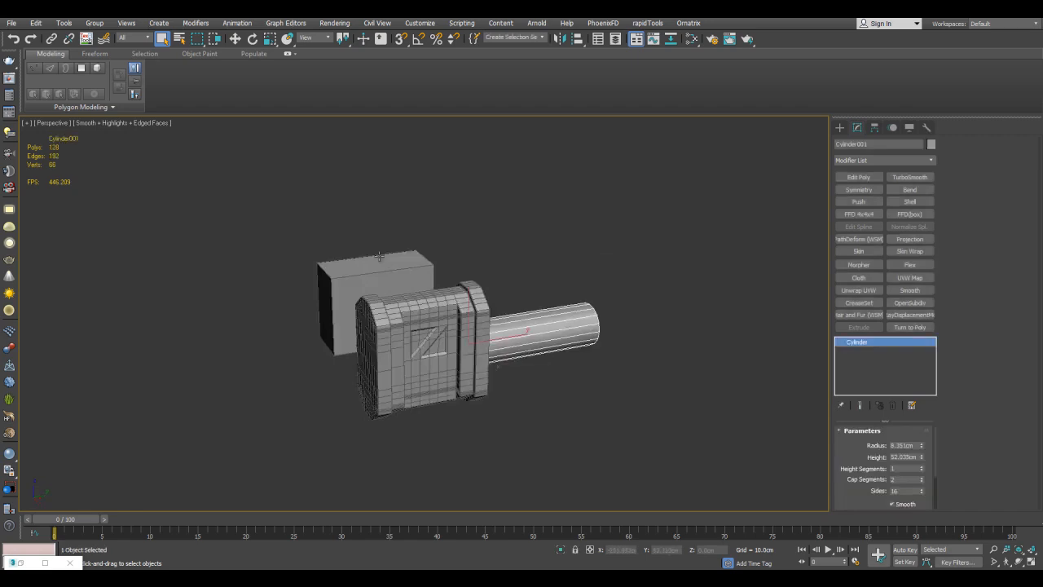
{"action": "left_click", "coordinate": [404, 257]}
{"action": "middle_click_drag", "start_coordinate": [397, 261], "coordinate": [402, 279], "text": "alt"}
{"action": "key", "text": "w"}
{"action": "left_click_drag", "start_coordinate": [416, 290], "coordinate": [512, 298], "text": "shift"}
{"action": "left_click", "coordinate": [523, 339]}
Adjust the vertices of the box copy to fit it around the end of the handle.
{"action": "mouse_move", "coordinate": [565, 312]}
{"action": "middle_mouse_down", "text": "alt"}
{"action": "mouse_move", "coordinate": [540, 288]}
{"action": "mouse_move", "coordinate": [535, 323]}
{"action": "mouse_move", "coordinate": [519, 318]}
{"action": "mouse_move", "coordinate": [540, 284]}
{"action": "mouse_move", "coordinate": [515, 333]}
{"action": "mouse_move", "coordinate": [566, 319]}
{"action": "middle_mouse_up", "text": "alt"}
{"action": "key", "text": "w"}
{"action": "key", "text": "1"}
{"action": "left_click_drag", "start_coordinate": [544, 311], "coordinate": [544, 369]}
{"action": "middle_click_drag", "start_coordinate": [544, 369], "coordinate": [535, 346]}
{"action": "left_click_drag", "start_coordinate": [537, 209], "coordinate": [537, 256]}
{"action": "left_click", "coordinate": [581, 228]}
{"action": "middle_click_drag", "start_coordinate": [580, 228], "coordinate": [550, 273], "text": "alt"}
{"action": "key", "text": "alt+1"}
Connect edges of the box copy to add an edge loop and shape its sloped upper front corner.
{"action": "left_click", "coordinate": [512, 319]}
{"action": "key", "text": "2"}
{"action": "middle_click_drag", "start_coordinate": [522, 314], "coordinate": [553, 269], "text": "alt"}
{"action": "left_click_drag", "start_coordinate": [580, 265], "coordinate": [564, 280]}
{"action": "key", "text": "ctrl+shift+e"}
{"action": "left_click", "coordinate": [703, 340]}
{"action": "middle_click_drag", "start_coordinate": [556, 229], "coordinate": [501, 234]}
Lengthen the box copy into a long bar by moving its rear vertices away from the handle.
{"action": "key", "text": "1"}
{"action": "left_click_drag", "start_coordinate": [503, 212], "coordinate": [621, 453]}
{"action": "scroll", "coordinate": [598, 324], "scroll_direction": "down", "scroll_amount": 3}
{"action": "middle_click_drag", "start_coordinate": [598, 324], "coordinate": [604, 345], "text": "alt"}
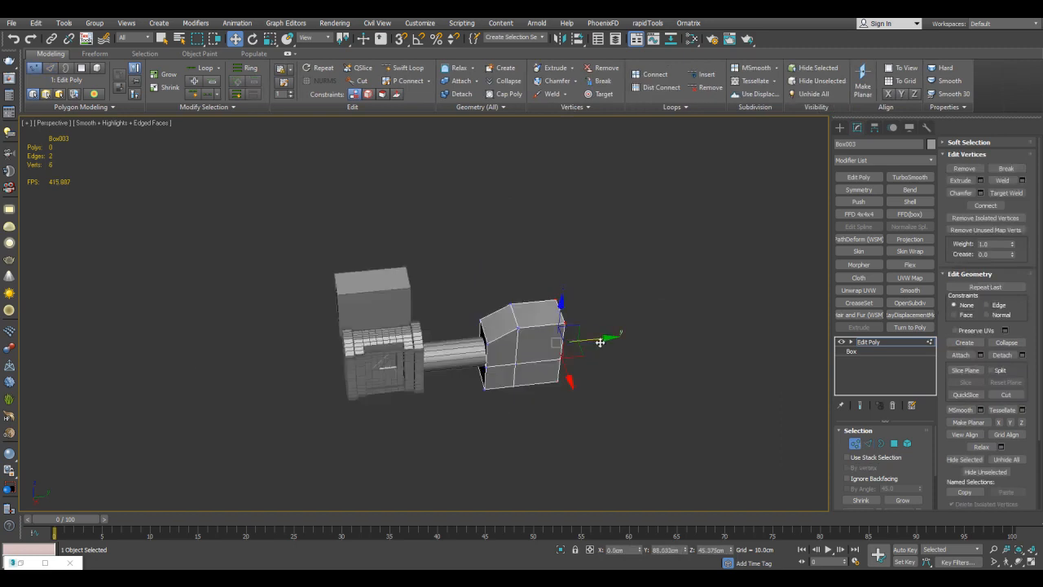
{"action": "left_click_drag", "start_coordinate": [600, 342], "coordinate": [764, 326]}
Select all vertices of the long bar and scale them to make it narrower.
{"action": "left_click", "coordinate": [523, 293]}
{"action": "middle_click_drag", "start_coordinate": [615, 332], "coordinate": [607, 285]}
{"action": "scroll", "coordinate": [529, 285], "scroll_direction": "up", "scroll_amount": 3}
{"action": "key", "text": "ctrl+a"}
{"action": "key", "text": "r"}
{"action": "left_click_drag", "start_coordinate": [539, 284], "coordinate": [574, 307]}
{"action": "key", "text": "q"}
{"action": "left_click", "coordinate": [575, 309]}
{"action": "middle_click_drag", "start_coordinate": [575, 308], "coordinate": [656, 264], "text": "alt"}
{"action": "mouse_move", "coordinate": [565, 279]}
{"action": "middle_mouse_down"}
{"action": "mouse_move", "coordinate": [596, 267]}
{"action": "mouse_move", "coordinate": [548, 313]}
{"action": "middle_mouse_up"}
{"action": "key", "text": "1"}
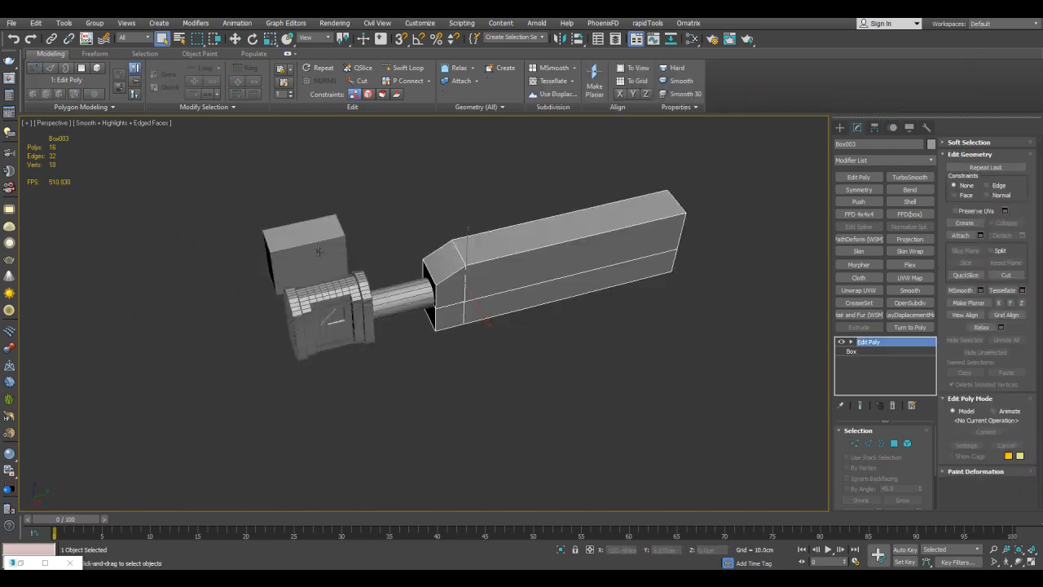
Clone the plain side box again and quick-align the copy to the long bar.
{"action": "left_click", "coordinate": [316, 265]}
{"action": "key", "text": "w"}
{"action": "left_click_drag", "start_coordinate": [324, 274], "coordinate": [420, 298], "text": "shift"}
{"action": "right_click", "coordinate": [381, 290]}
{"action": "left_click", "coordinate": [526, 339]}
{"action": "scroll", "coordinate": [582, 251], "scroll_direction": "up", "scroll_amount": 3}
{"action": "key", "text": "shift+a"}
{"action": "left_click", "coordinate": [516, 226]}
{"action": "middle_click_drag", "start_coordinate": [516, 225], "coordinate": [461, 263], "text": "alt"}
Scale the new box's vertices and reposition and stretch it below the rear part of the long bar.
{"action": "key", "text": "1"}
{"action": "key", "text": "r"}
{"action": "left_click_drag", "start_coordinate": [407, 281], "coordinate": [425, 299]}
{"action": "key", "text": "w"}
{"action": "middle_click_drag", "start_coordinate": [422, 281], "coordinate": [405, 234], "text": "alt"}
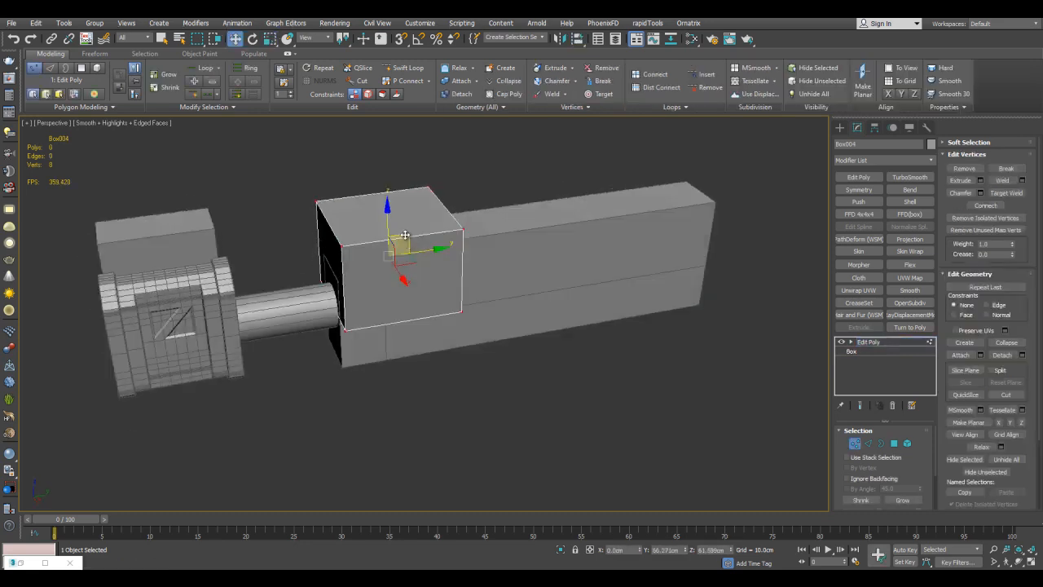
{"action": "left_click_drag", "start_coordinate": [405, 234], "coordinate": [602, 288]}
{"action": "middle_click_drag", "start_coordinate": [602, 289], "coordinate": [564, 191], "text": "alt"}
{"action": "left_click_drag", "start_coordinate": [564, 192], "coordinate": [648, 379]}
{"action": "middle_click_drag", "start_coordinate": [643, 350], "coordinate": [638, 387], "text": "alt"}
{"action": "left_click_drag", "start_coordinate": [637, 319], "coordinate": [759, 317]}
Connect edges along the lower block's underside and move the outer corners to give the bottom slanted sides.
{"action": "scroll", "coordinate": [646, 289], "scroll_direction": "down", "scroll_amount": 2}
{"action": "left_click_drag", "start_coordinate": [777, 388], "coordinate": [778, 391]}
{"action": "left_click_drag", "start_coordinate": [535, 276], "coordinate": [535, 302]}
{"action": "middle_click_drag", "start_coordinate": [534, 302], "coordinate": [447, 259], "text": "alt"}
{"action": "key", "text": "2"}
{"action": "left_click", "coordinate": [455, 343]}
{"action": "key", "text": "alt+r"}
{"action": "key", "text": "ctrl+shift+e"}
{"action": "left_click", "coordinate": [743, 338]}
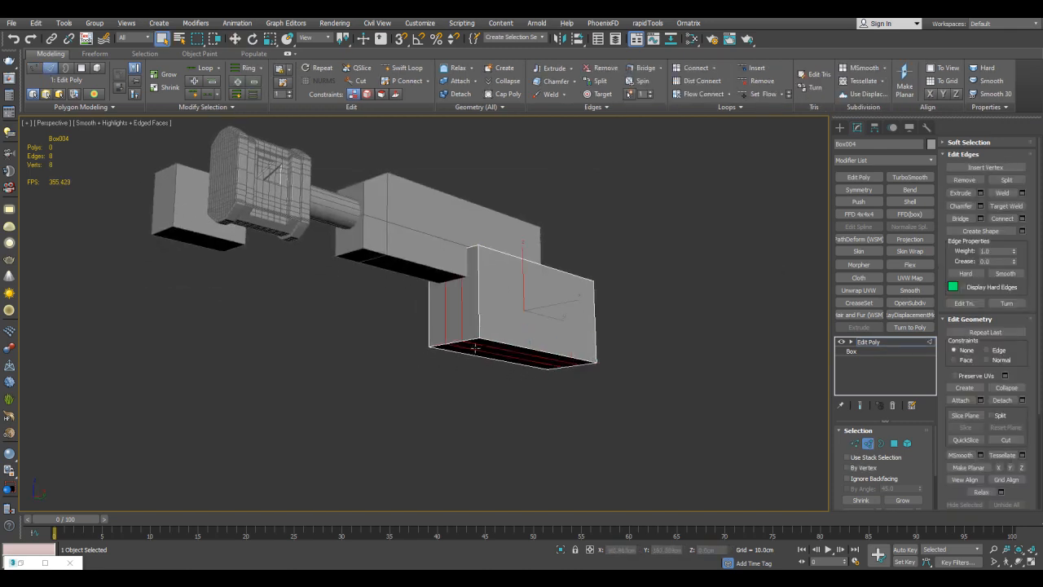
{"action": "middle_click_drag", "start_coordinate": [526, 312], "coordinate": [489, 293], "text": "alt"}
{"action": "scroll", "coordinate": [475, 277], "scroll_direction": "up", "scroll_amount": 3}
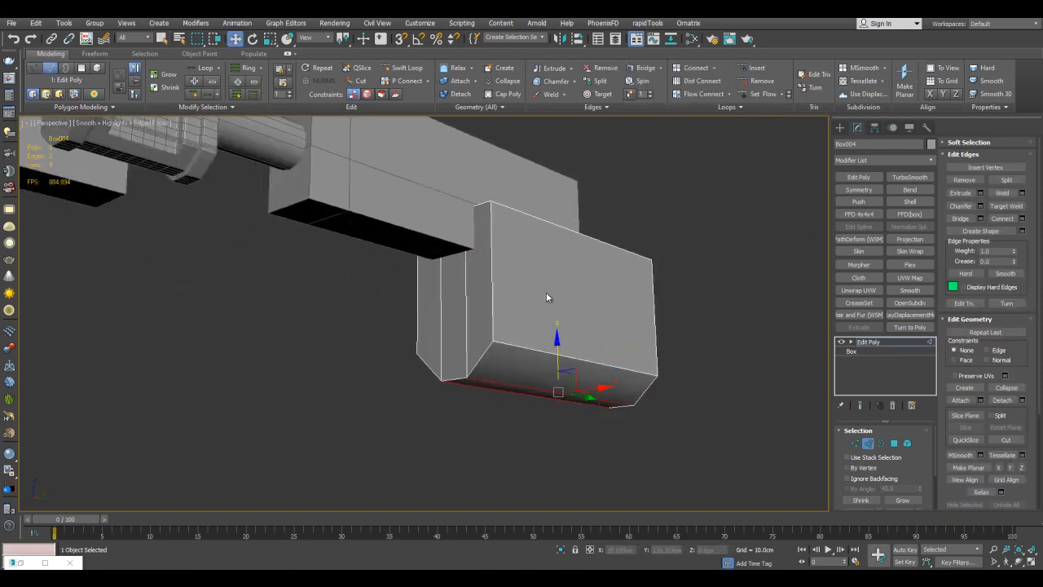
Extend the lower block's front end faces forward beneath the long bar toward the handle.
{"action": "key", "text": "4"}
{"action": "left_click_drag", "start_coordinate": [409, 275], "coordinate": [462, 251]}
{"action": "right_click", "coordinate": [463, 250]}
{"action": "middle_click_drag", "start_coordinate": [462, 250], "coordinate": [446, 285], "text": "alt"}
{"action": "key", "text": "w"}
{"action": "left_click_drag", "start_coordinate": [448, 291], "coordinate": [353, 320]}
{"action": "middle_click_drag", "start_coordinate": [353, 320], "coordinate": [391, 326], "text": "alt"}
Taper the lower block's extended front end by scaling and moving its faces.
{"action": "key", "text": "r"}
{"action": "mouse_move", "coordinate": [400, 330]}
{"action": "left_mouse_down"}
{"action": "mouse_move", "coordinate": [381, 318]}
{"action": "mouse_move", "coordinate": [317, 337]}
{"action": "mouse_move", "coordinate": [391, 324]}
{"action": "left_mouse_up"}
{"action": "scroll", "coordinate": [364, 283], "scroll_direction": "up", "scroll_amount": 3}
{"action": "key", "text": "w"}
{"action": "mouse_move", "coordinate": [440, 287]}
{"action": "middle_mouse_down", "text": "alt"}
{"action": "mouse_move", "coordinate": [465, 279]}
{"action": "mouse_move", "coordinate": [443, 270]}
{"action": "middle_mouse_up", "text": "alt"}
{"action": "scroll", "coordinate": [442, 270], "scroll_direction": "down", "scroll_amount": 4}
{"action": "key", "text": "4"}
{"action": "mouse_move", "coordinate": [549, 258]}
{"action": "middle_mouse_down", "text": "alt"}
{"action": "mouse_move", "coordinate": [629, 216]}
{"action": "mouse_move", "coordinate": [620, 235]}
{"action": "middle_mouse_up", "text": "alt"}
Clone the plain side box, quick-align the copy to the bar assembly and move it to the rear end.
{"action": "left_click", "coordinate": [177, 258]}
{"action": "middle_click_drag", "start_coordinate": [229, 246], "coordinate": [224, 279], "text": "alt"}
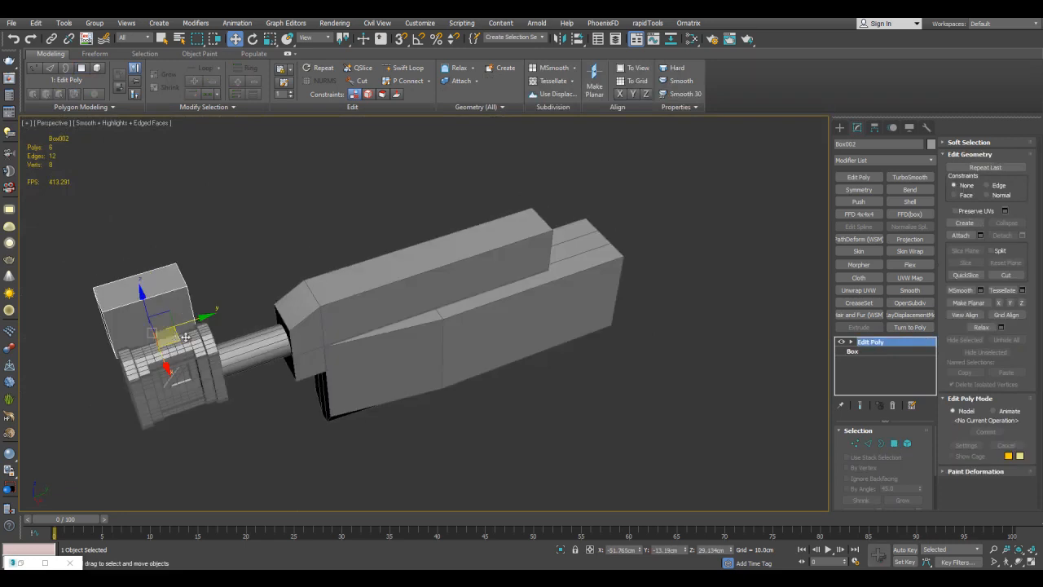
{"action": "left_click_drag", "start_coordinate": [163, 335], "coordinate": [237, 331], "text": "shift"}
{"action": "left_click", "coordinate": [522, 339]}
{"action": "key", "text": "shift+a"}
{"action": "left_click", "coordinate": [537, 282]}
{"action": "left_click_drag", "start_coordinate": [360, 318], "coordinate": [597, 242]}
{"action": "scroll", "coordinate": [602, 235], "scroll_direction": "up", "scroll_amount": 3}
{"action": "middle_click_drag", "start_coordinate": [611, 212], "coordinate": [580, 248]}
Scale the rear box's vertices to resize it around the end of the bar assembly.
{"action": "key", "text": "1"}
{"action": "key", "text": "r"}
{"action": "left_click_drag", "start_coordinate": [531, 299], "coordinate": [570, 327]}
{"action": "middle_click_drag", "start_coordinate": [559, 272], "coordinate": [588, 216], "text": "alt"}
{"action": "left_click_drag", "start_coordinate": [620, 326], "coordinate": [407, 252]}
Move the rear box's bottom vertices down and snap them level with the lower block's bottom corner.
{"action": "key", "text": "w"}
{"action": "left_click_drag", "start_coordinate": [489, 238], "coordinate": [507, 388]}
{"action": "middle_click_drag", "start_coordinate": [506, 388], "coordinate": [569, 307], "text": "alt"}
{"action": "key", "text": "s"}
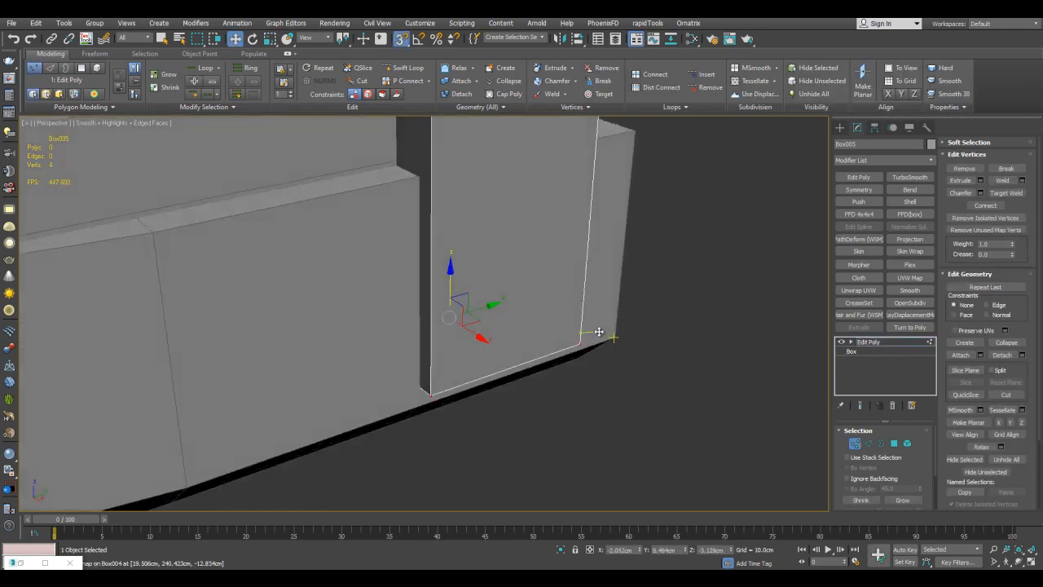
{"action": "middle_click_drag", "start_coordinate": [610, 334], "coordinate": [542, 226], "text": "alt"}
{"action": "key", "text": "s"}
Lengthen the rear box by moving its end vertices backward past the lower block.
{"action": "scroll", "coordinate": [542, 225], "scroll_direction": "down", "scroll_amount": 6}
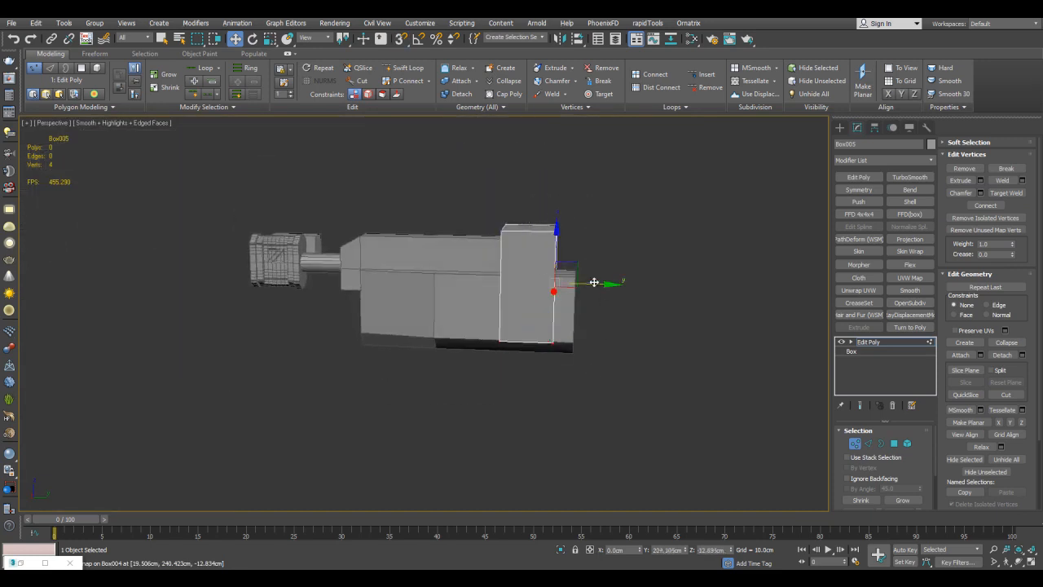
{"action": "left_click_drag", "start_coordinate": [594, 282], "coordinate": [681, 290]}
{"action": "middle_click_drag", "start_coordinate": [725, 290], "coordinate": [584, 203], "text": "alt"}
Chamfer the front upper edges of the rear box with 17 segments and an amount of about 46.7 cm.
{"action": "scroll", "coordinate": [584, 203], "scroll_direction": "up", "scroll_amount": 3}
{"action": "key", "text": "2"}
{"action": "left_click", "coordinate": [980, 206]}
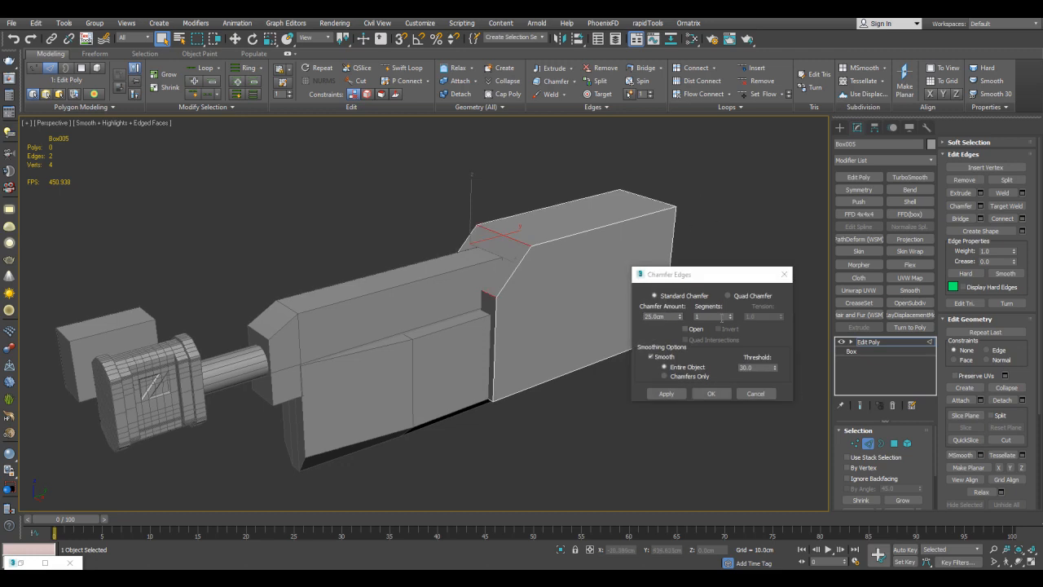
{"action": "left_click_drag", "start_coordinate": [700, 228], "coordinate": [688, 272]}
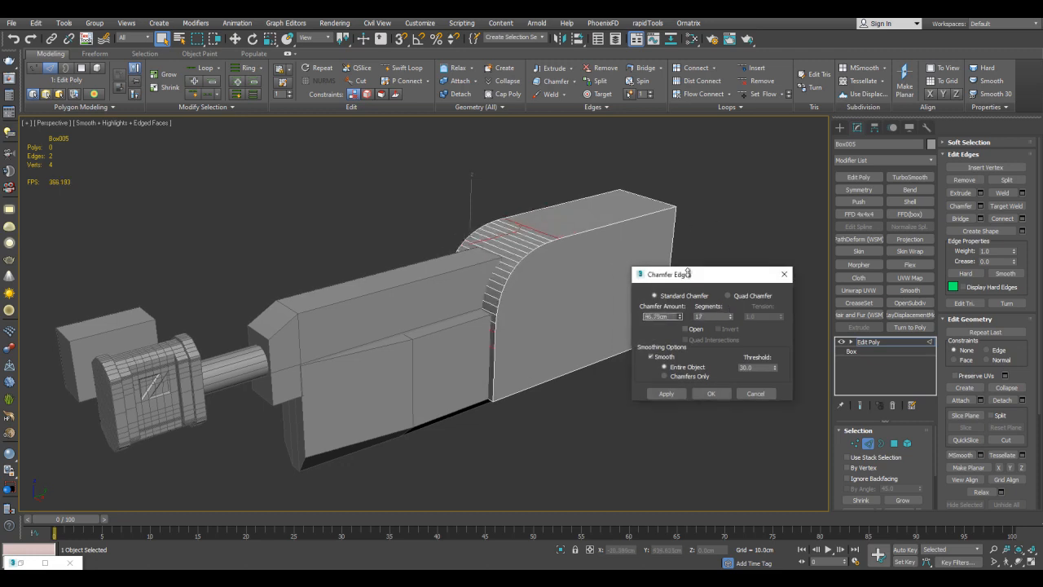
{"action": "left_click", "coordinate": [711, 393]}
{"action": "middle_click_drag", "start_coordinate": [716, 359], "coordinate": [700, 335]}
Examine the rounded rear block against the other parts with edged faces toggled off and on.
{"action": "key", "text": "2"}
{"action": "key", "text": "F4"}
{"action": "left_click", "coordinate": [686, 305]}
{"action": "scroll", "coordinate": [661, 261], "scroll_direction": "down", "scroll_amount": 3}
{"action": "middle_click_drag", "start_coordinate": [660, 261], "coordinate": [539, 220], "text": "alt"}
{"action": "scroll", "coordinate": [595, 227], "scroll_direction": "up", "scroll_amount": 3}
{"action": "key", "text": "F4"}
Add another vertical edge loop to the lower block, behind the existing one.
{"action": "key", "text": "2"}
{"action": "left_click", "coordinate": [492, 273]}
{"action": "key", "text": "w"}
{"action": "key", "text": "4"}
{"action": "left_click", "coordinate": [456, 282]}
{"action": "middle_click_drag", "start_coordinate": [442, 270], "coordinate": [454, 317]}
{"action": "key", "text": "ctrl+shift+b"}
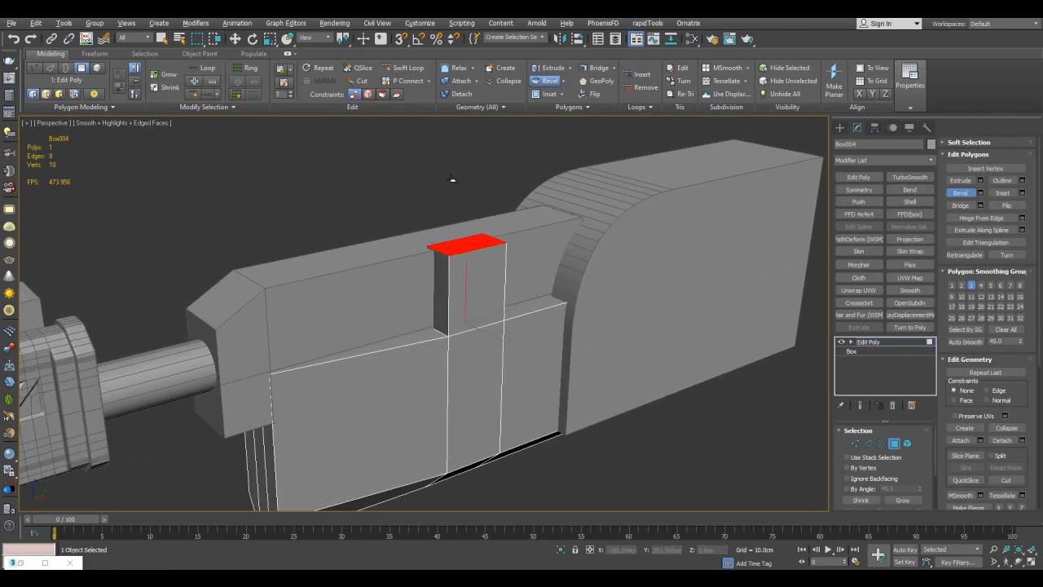
{"action": "key", "text": "w"}
{"action": "middle_click_drag", "start_coordinate": [452, 150], "coordinate": [429, 249], "text": "alt"}
{"action": "key", "text": "ctrl+z"}
Bevel the three top faces between the lower block's edge loops upward into a strap over the long bar.
{"action": "key", "text": "q"}
{"action": "left_click_drag", "start_coordinate": [359, 310], "coordinate": [473, 272]}
{"action": "middle_click_drag", "start_coordinate": [473, 272], "coordinate": [487, 325], "text": "alt"}
{"action": "key", "text": "ctrl+shift+b"}
{"action": "left_click_drag", "start_coordinate": [487, 324], "coordinate": [486, 318]}
{"action": "right_click", "coordinate": [482, 184]}
Scale the strap's top faces narrower across the bar so its sides slope inward.
{"action": "scroll", "coordinate": [479, 205], "scroll_direction": "up", "scroll_amount": 3}
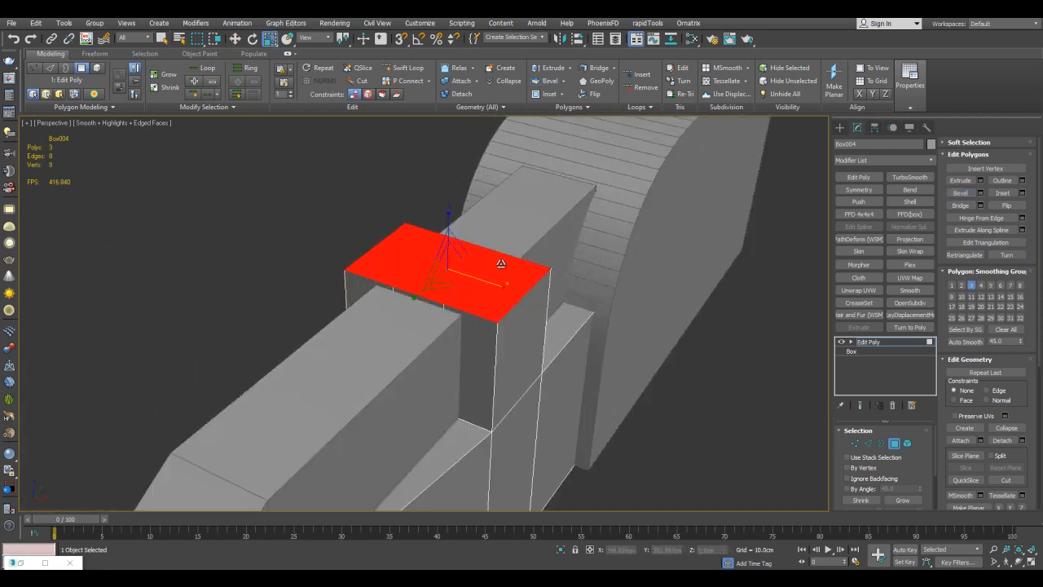
{"action": "scroll", "coordinate": [470, 275], "scroll_direction": "down", "scroll_amount": 3}
{"action": "key", "text": "4"}
{"action": "key", "text": "q"}
{"action": "left_click", "coordinate": [668, 348]}
Examine the overall proportions of the whole assembly with the edged-faces display toggled.
{"action": "scroll", "coordinate": [652, 343], "scroll_direction": "down", "scroll_amount": 3}
{"action": "middle_click_drag", "start_coordinate": [562, 334], "coordinate": [481, 330], "text": "alt"}
{"action": "middle_click_drag", "start_coordinate": [183, 294], "coordinate": [600, 254], "text": "alt"}
{"action": "key", "text": "F4"}
{"action": "scroll", "coordinate": [562, 253], "scroll_direction": "up", "scroll_amount": 3}
{"action": "scroll", "coordinate": [612, 240], "scroll_direction": "down", "scroll_amount": 3}
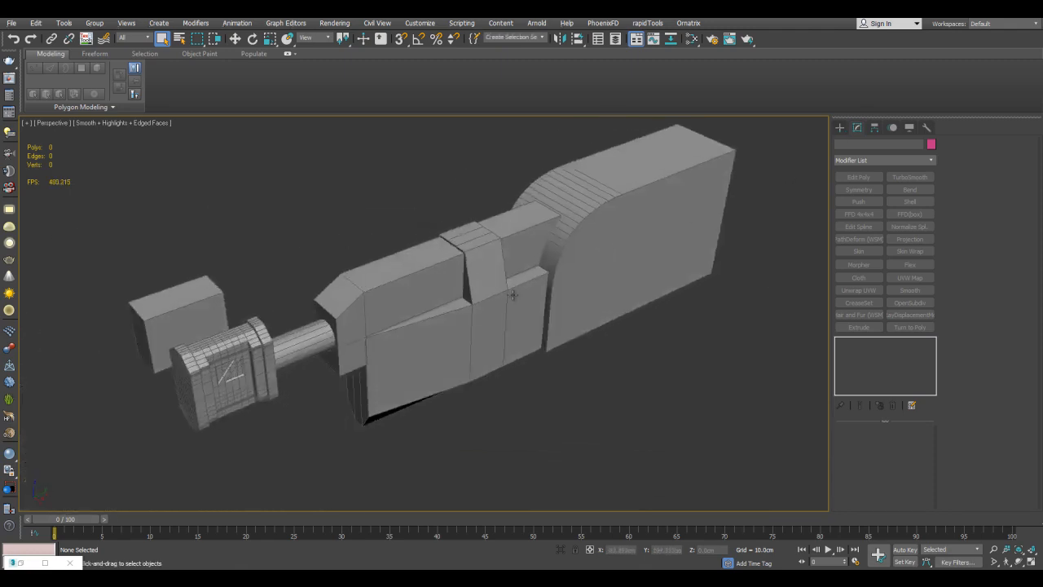
Create a rectangular plane on the grid beside the bar assembly.
{"action": "left_click", "coordinate": [495, 269]}
{"action": "left_click", "coordinate": [840, 128]}
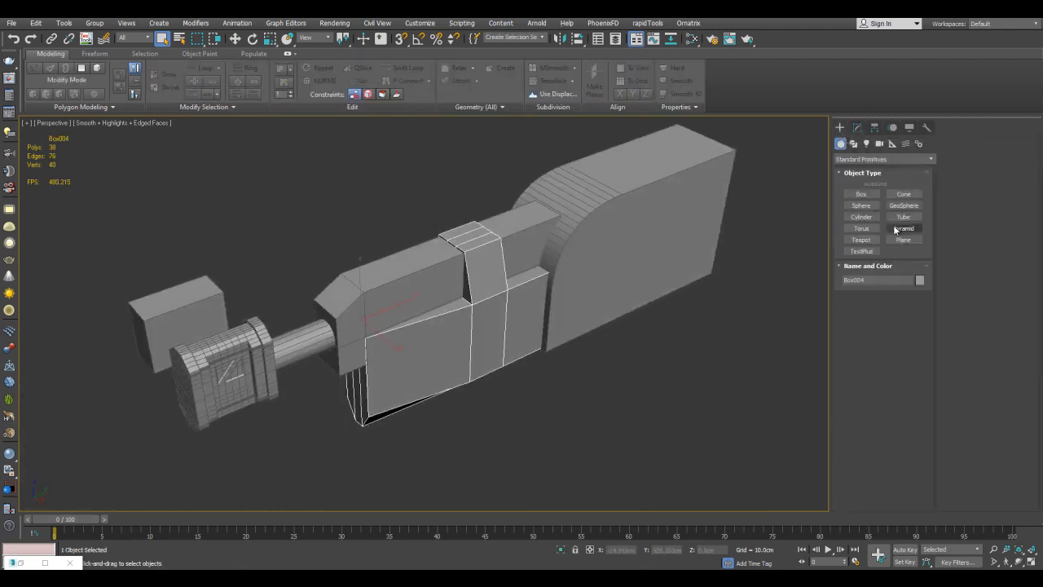
{"action": "left_click", "coordinate": [897, 239]}
{"action": "middle_click_drag", "start_coordinate": [638, 287], "coordinate": [556, 256], "text": "alt"}
{"action": "key", "text": "w"}
{"action": "middle_click_drag", "start_coordinate": [566, 216], "coordinate": [617, 329], "text": "alt"}
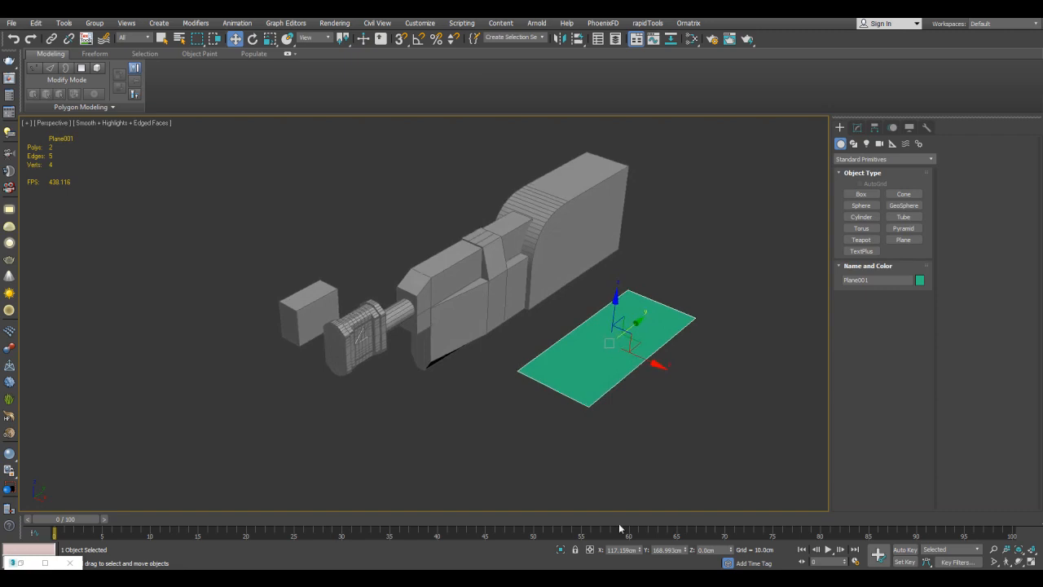
Make the plane an editable poly and rotate and move it upright against the front end of the lower block.
{"action": "middle_click_drag", "start_coordinate": [582, 294], "coordinate": [573, 312]}
{"action": "scroll", "coordinate": [573, 311], "scroll_direction": "up", "scroll_amount": 3}
{"action": "key", "text": "ctrl+e"}
{"action": "key", "text": "2"}
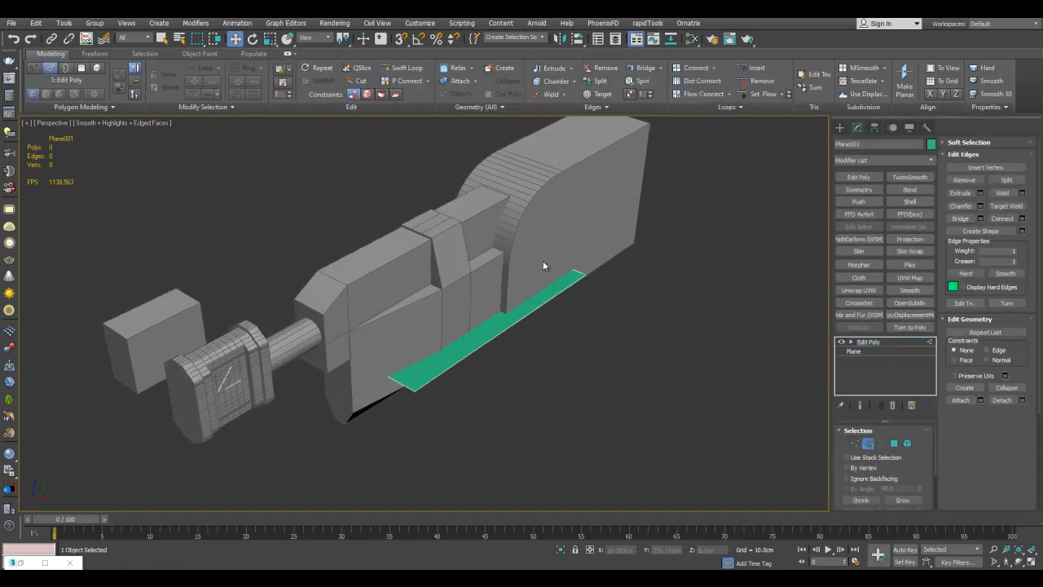
{"action": "middle_click_drag", "start_coordinate": [526, 282], "coordinate": [271, 215], "text": "alt"}
{"action": "key", "text": "e"}
{"action": "middle_click_drag", "start_coordinate": [593, 330], "coordinate": [478, 291], "text": "alt"}
{"action": "key", "text": "w"}
{"action": "left_click_drag", "start_coordinate": [469, 300], "coordinate": [356, 384]}
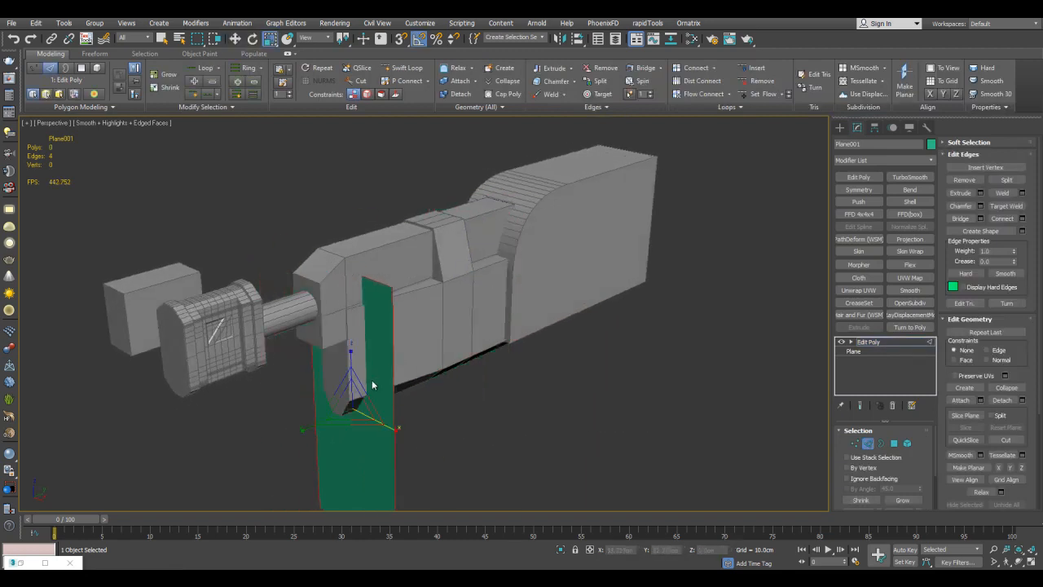
Fit the upright plane to the lower block's front face and align its bottom edge with the block's underside.
{"action": "middle_click_drag", "start_coordinate": [352, 398], "coordinate": [415, 352], "text": "alt"}
{"action": "key", "text": "z"}
{"action": "left_click", "coordinate": [552, 365]}
{"action": "scroll", "coordinate": [552, 365], "scroll_direction": "down", "scroll_amount": 3}
{"action": "middle_click_drag", "start_coordinate": [550, 363], "coordinate": [530, 310], "text": "alt"}
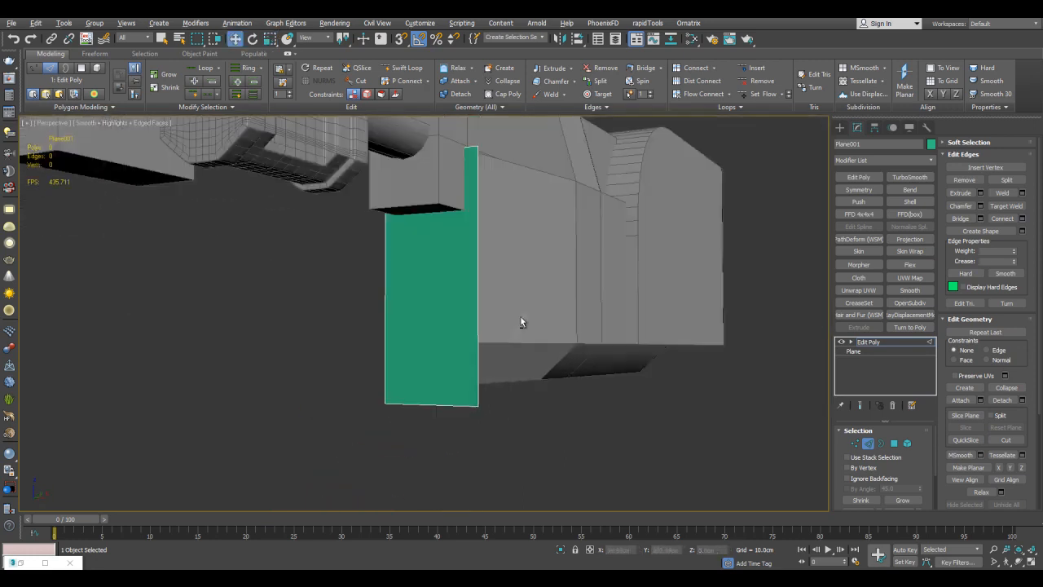
{"action": "middle_click_drag", "start_coordinate": [491, 356], "coordinate": [477, 341], "text": "alt"}
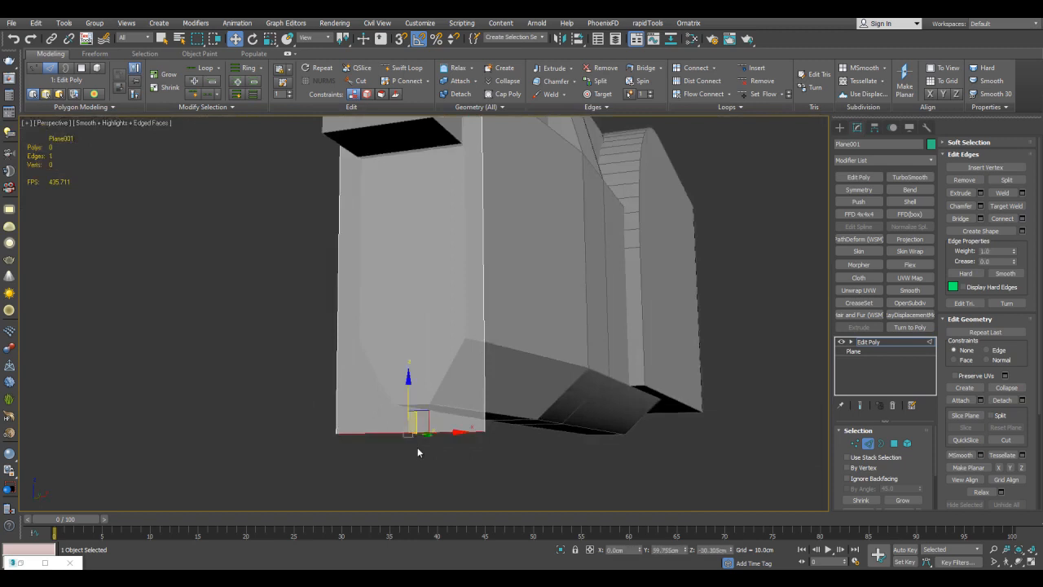
Add a horizontal edge across the plane's lower part and move its side edge inward to match the block's outline.
{"action": "left_click", "coordinate": [445, 342]}
{"action": "middle_click_drag", "start_coordinate": [445, 343], "coordinate": [482, 334], "text": "alt"}
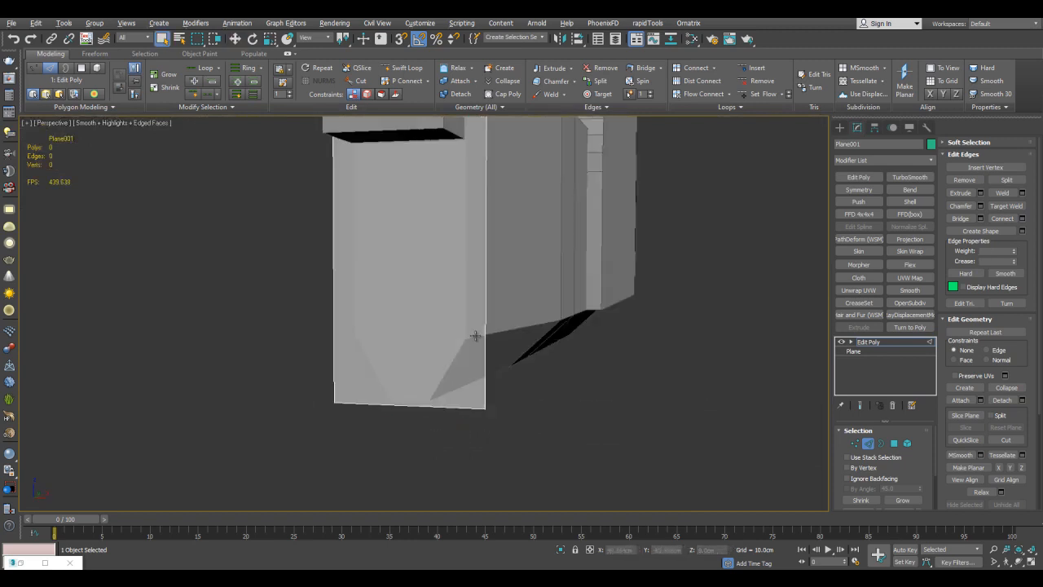
{"action": "left_click", "coordinate": [489, 302], "text": "ctrl"}
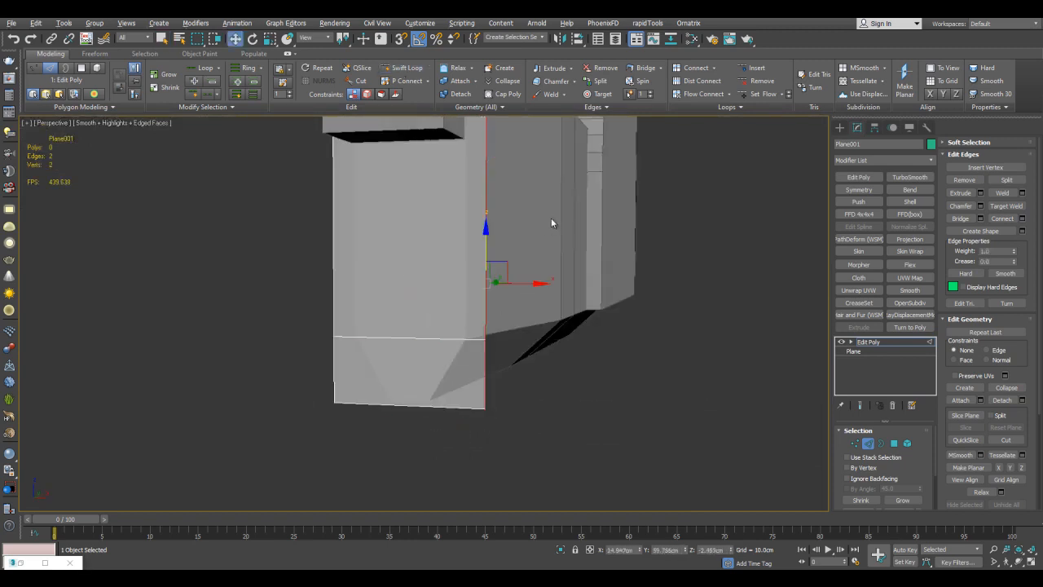
{"action": "key", "text": "1"}
{"action": "left_click", "coordinate": [469, 405]}
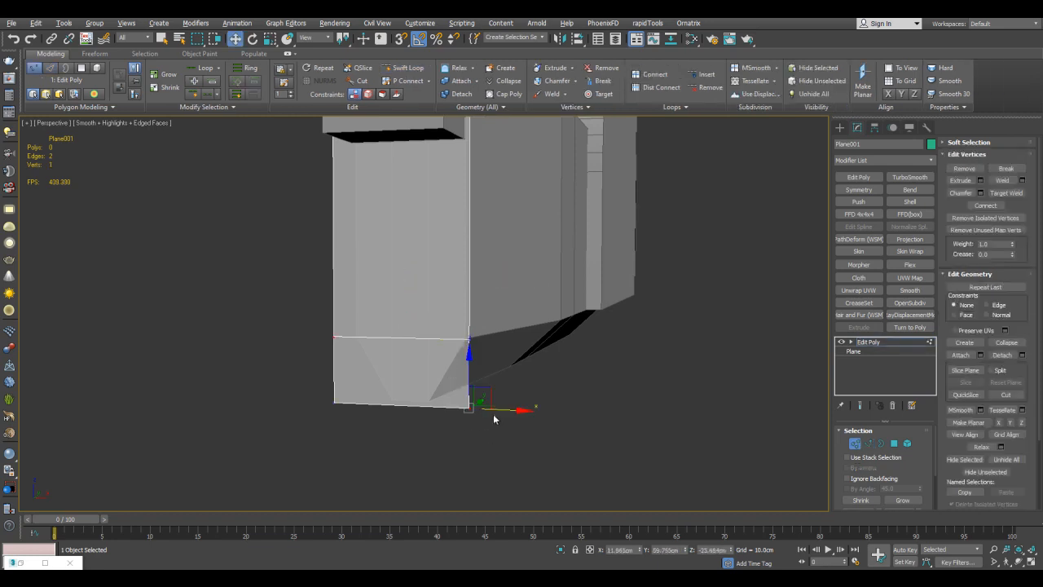
Extend the plane's side edges along the lower block's side, over the ledge and up to the long bar's top edge.
{"action": "key", "text": "2"}
{"action": "middle_click_drag", "start_coordinate": [474, 340], "coordinate": [474, 385], "text": "alt"}
{"action": "key", "text": "w"}
{"action": "middle_click_drag", "start_coordinate": [579, 347], "coordinate": [619, 309], "text": "alt"}
{"action": "key", "text": "1"}
{"action": "key", "text": "2"}
{"action": "left_click", "coordinate": [625, 274]}
{"action": "key", "text": "w"}
{"action": "left_click_drag", "start_coordinate": [613, 341], "coordinate": [608, 340], "text": "shift"}
{"action": "left_click_drag", "start_coordinate": [576, 194], "coordinate": [577, 184], "text": "shift"}
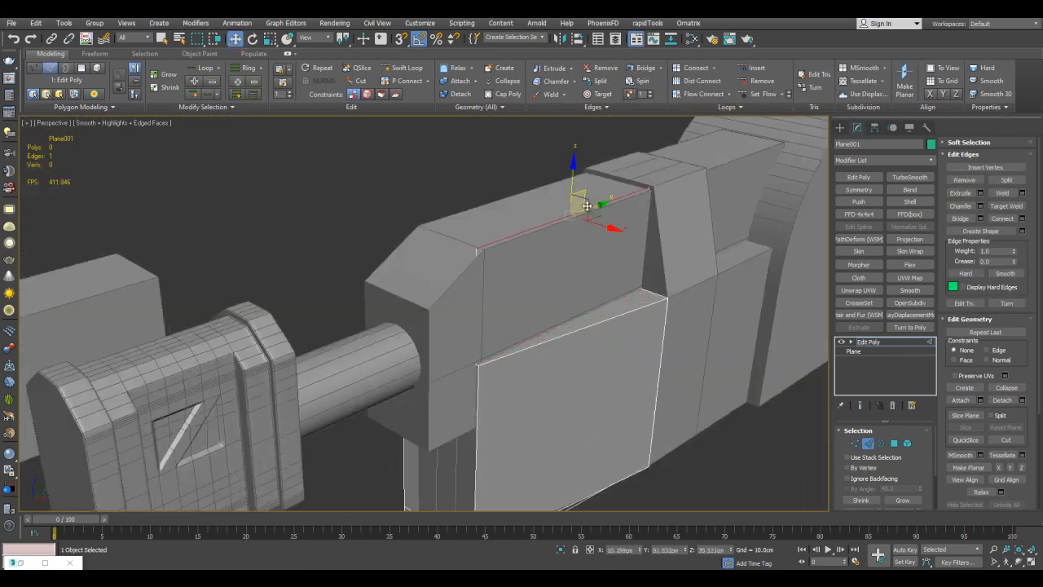
Extend the shell across the long bar's top face and back to the strap.
{"action": "left_click", "coordinate": [624, 181]}
{"action": "middle_click_drag", "start_coordinate": [623, 182], "coordinate": [554, 171], "text": "alt"}
{"action": "middle_click_drag", "start_coordinate": [554, 171], "coordinate": [526, 212]}
{"action": "scroll", "coordinate": [527, 212], "scroll_direction": "up", "scroll_amount": 3}
{"action": "left_click_drag", "start_coordinate": [537, 252], "coordinate": [536, 245], "text": "shift"}
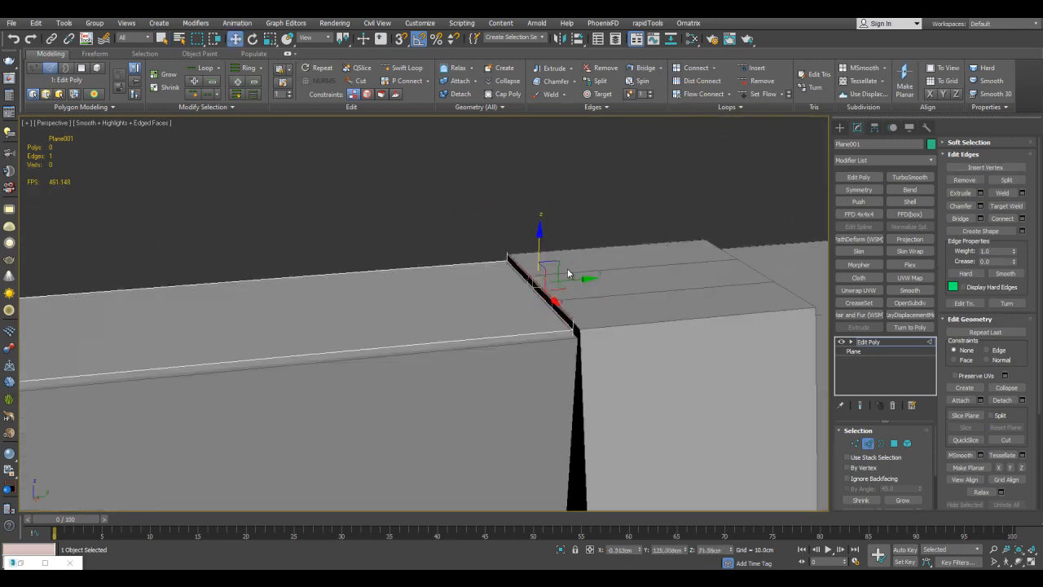
{"action": "middle_click_drag", "start_coordinate": [785, 250], "coordinate": [551, 255], "text": "alt"}
Extend the shell over the curved rear block and pull its four side edges out along the curve, using a see-through display.
{"action": "left_click", "coordinate": [650, 213]}
{"action": "key", "text": "q"}
{"action": "key", "text": "w"}
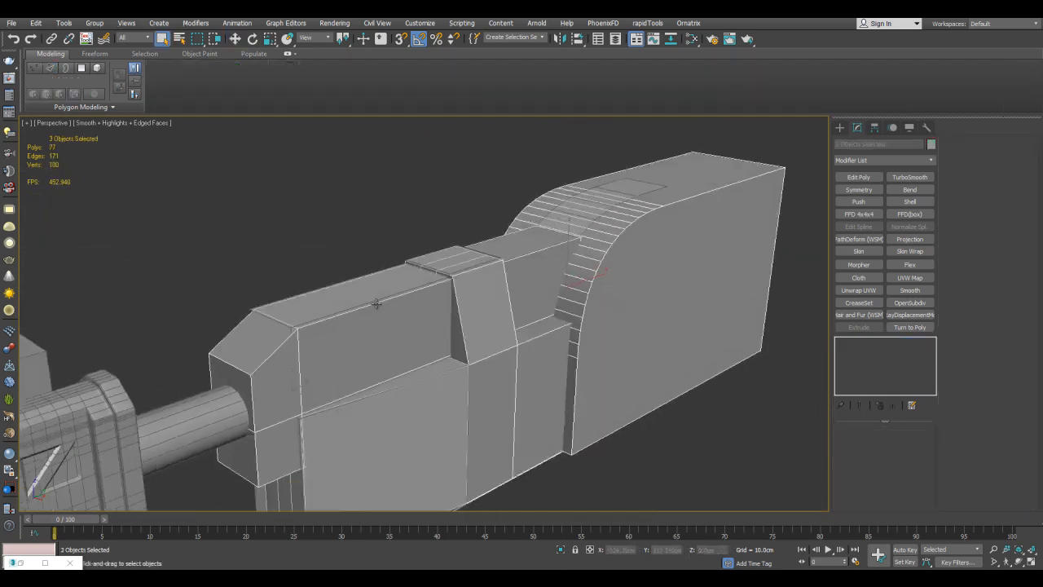
{"action": "key", "text": "alt+x"}
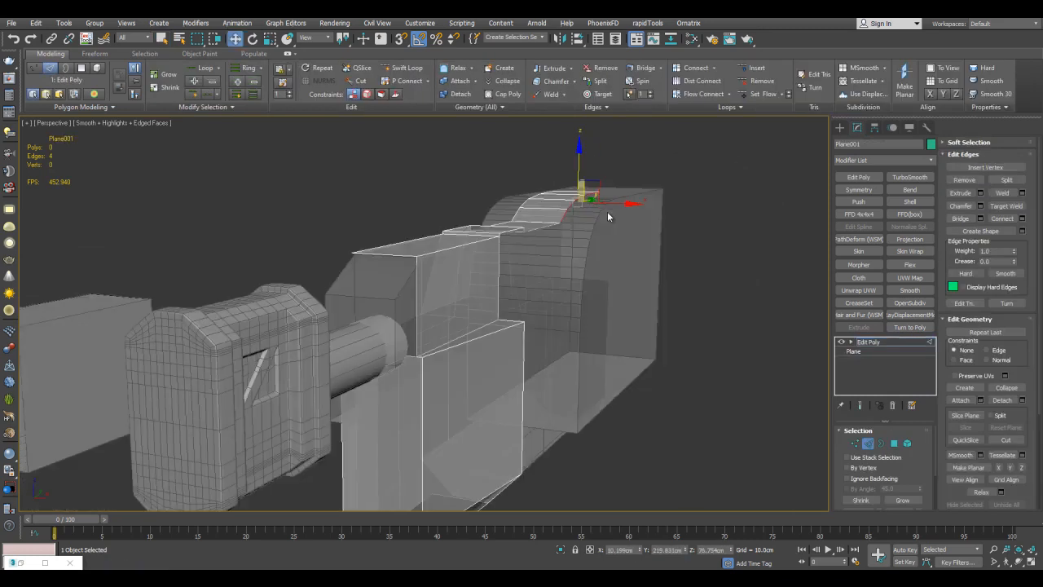
{"action": "scroll", "coordinate": [607, 212], "scroll_direction": "up", "scroll_amount": 3}
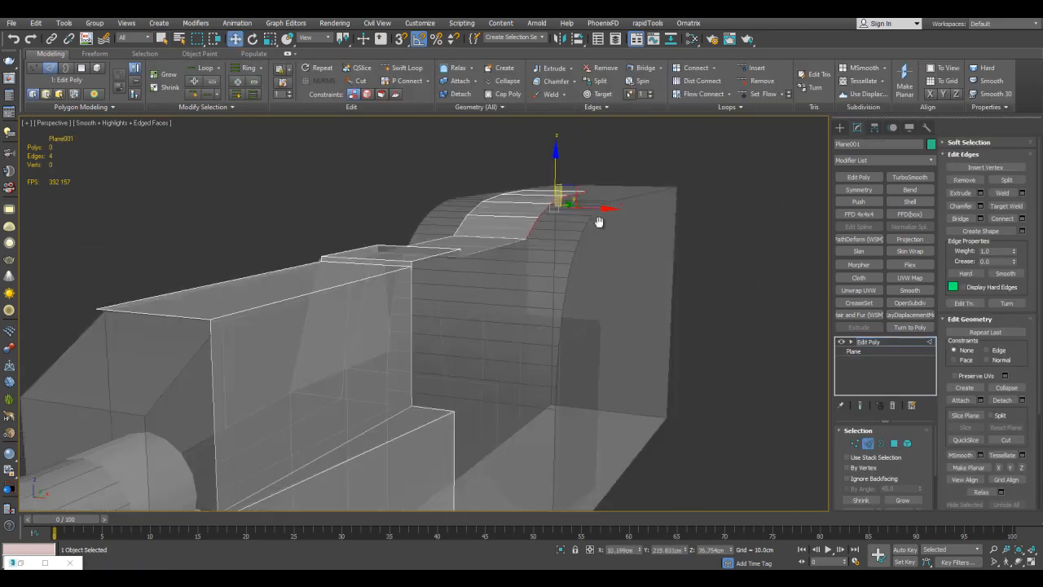
{"action": "middle_click_drag", "start_coordinate": [611, 212], "coordinate": [613, 161], "text": "alt"}
{"action": "middle_click_drag", "start_coordinate": [476, 311], "coordinate": [465, 186], "text": "alt"}
Cut an edge down the shell's upper side along the strap's slanted rear edge.
{"action": "key", "text": "1"}
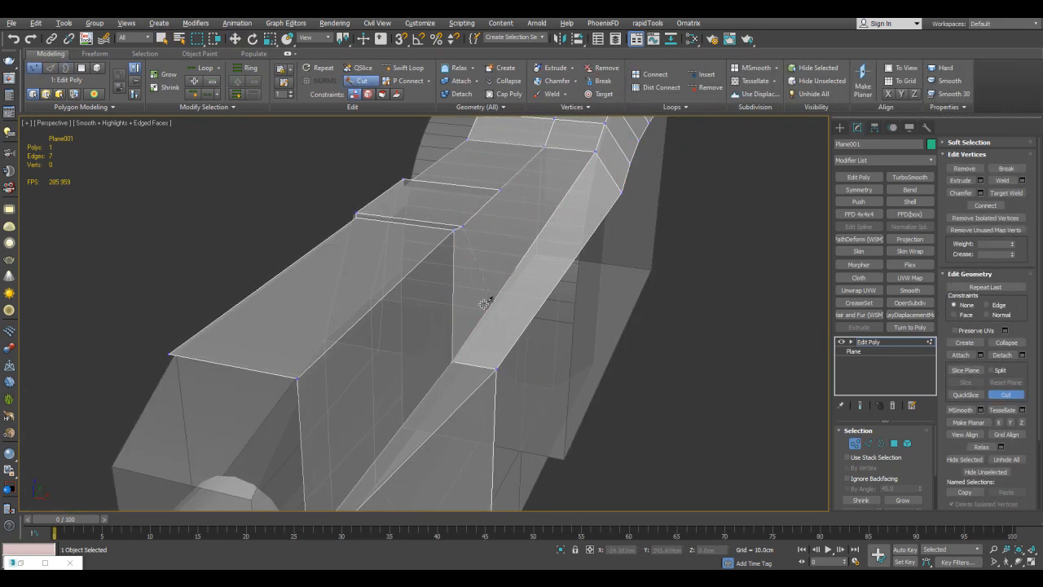
{"action": "middle_click_drag", "start_coordinate": [486, 307], "coordinate": [380, 357], "text": "alt"}
{"action": "middle_click_drag", "start_coordinate": [479, 293], "coordinate": [562, 190], "text": "alt"}
{"action": "key", "text": "2"}
{"action": "key", "text": "1"}
{"action": "key", "text": "alt+c"}
{"action": "left_click", "coordinate": [362, 356]}
{"action": "right_click", "coordinate": [363, 356]}
Extend the shell's side edges behind the strap downward over the lower and rear blocks' sides.
{"action": "key", "text": "alt+x"}
{"action": "scroll", "coordinate": [526, 229], "scroll_direction": "down", "scroll_amount": 4}
{"action": "key", "text": "2"}
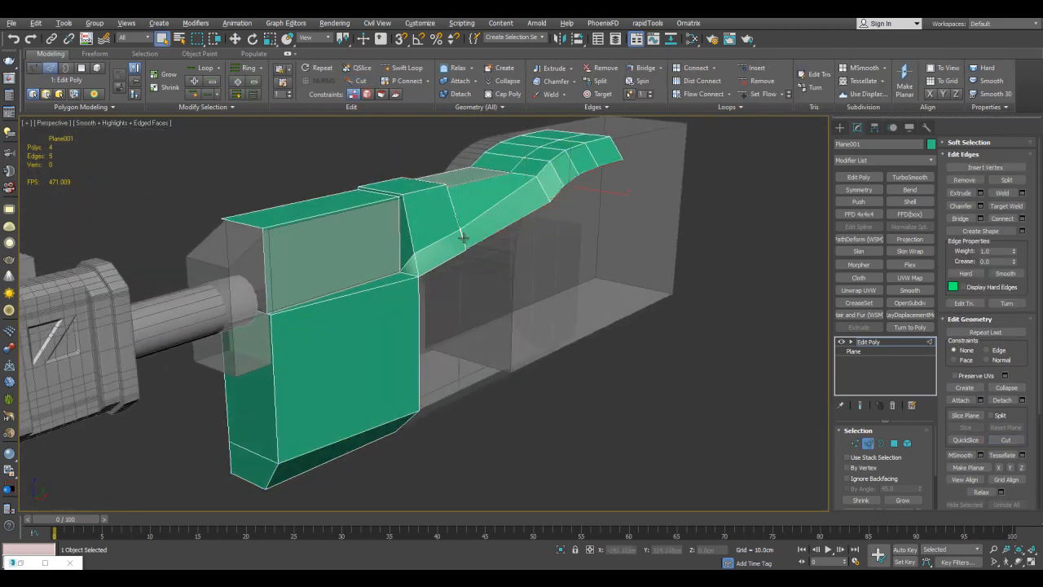
{"action": "left_click_drag", "start_coordinate": [463, 235], "coordinate": [464, 237], "text": "alt"}
{"action": "key", "text": "w"}
{"action": "middle_click_drag", "start_coordinate": [497, 235], "coordinate": [549, 223], "text": "alt"}
{"action": "left_click_drag", "start_coordinate": [554, 186], "coordinate": [595, 255]}
{"action": "middle_click_drag", "start_coordinate": [595, 256], "coordinate": [608, 250], "text": "alt"}
{"action": "left_click_drag", "start_coordinate": [601, 251], "coordinate": [623, 235]}
{"action": "middle_click_drag", "start_coordinate": [603, 245], "coordinate": [637, 240], "text": "alt"}
Snap the lowered rear side edges level with the bottom edge of the shell's front side panel.
{"action": "key", "text": "s"}
{"action": "scroll", "coordinate": [582, 238], "scroll_direction": "up", "scroll_amount": 2}
{"action": "left_click_drag", "start_coordinate": [565, 236], "coordinate": [499, 327]}
{"action": "key", "text": "ctrl+z"}
{"action": "middle_click_drag", "start_coordinate": [530, 244], "coordinate": [575, 247], "text": "alt"}
{"action": "left_click_drag", "start_coordinate": [579, 247], "coordinate": [473, 389]}
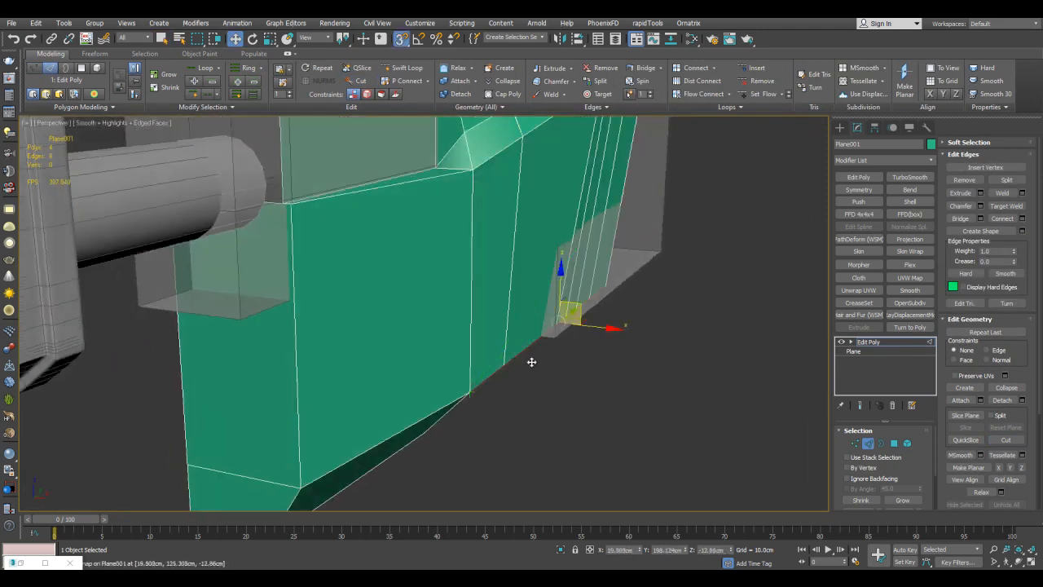
{"action": "middle_click_drag", "start_coordinate": [489, 359], "coordinate": [628, 226], "text": "alt"}
{"action": "scroll", "coordinate": [628, 229], "scroll_direction": "down", "scroll_amount": 2}
{"action": "key", "text": "s"}
{"action": "left_click", "coordinate": [654, 369]}
Isolate the shell from the rest of the assembly.
{"action": "key", "text": "2"}
{"action": "key", "text": "q"}
{"action": "key", "text": "alt+q"}
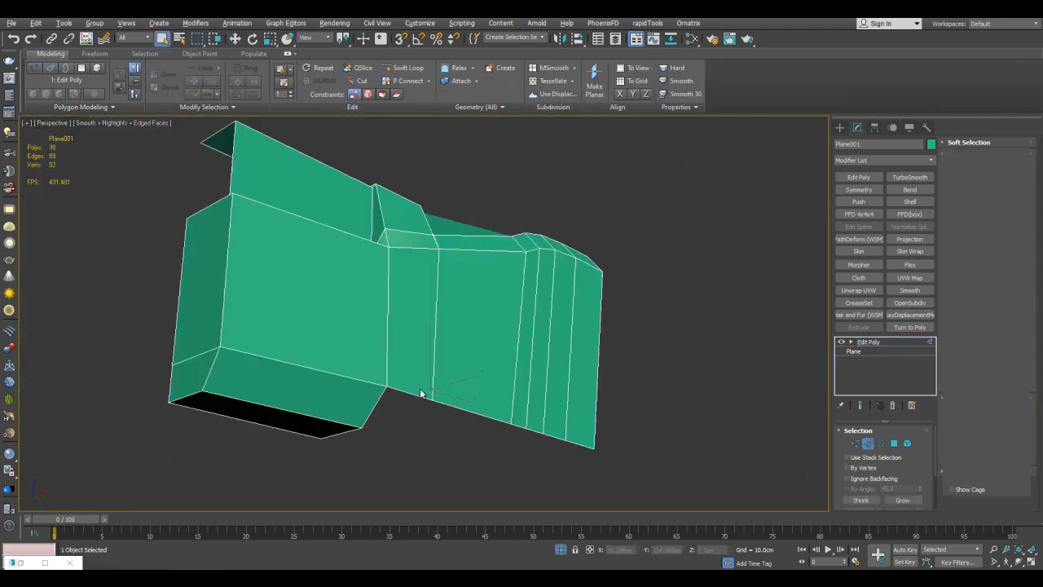
{"action": "middle_click_drag", "start_coordinate": [459, 370], "coordinate": [569, 255], "text": "alt"}
Extrude the shell's rear bottom edges inward and snap them to the front bevel's lower edge.
{"action": "key", "text": "2"}
{"action": "key", "text": "w"}
{"action": "left_click_drag", "start_coordinate": [385, 252], "coordinate": [387, 254], "text": "alt"}
{"action": "scroll", "coordinate": [492, 304], "scroll_direction": "up", "scroll_amount": 3}
{"action": "key", "text": "s"}
{"action": "key", "text": "ctrl+z"}
{"action": "middle_click_drag", "start_coordinate": [481, 326], "coordinate": [499, 277], "text": "alt"}
{"action": "left_click_drag", "start_coordinate": [491, 274], "coordinate": [420, 309], "text": "shift"}
{"action": "scroll", "coordinate": [538, 321], "scroll_direction": "down", "scroll_amount": 3}
{"action": "key", "text": "s"}
Select all of the shell's polygons and clear their smoothing groups.
{"action": "key", "text": "1"}
{"action": "key", "text": "q"}
{"action": "middle_click_drag", "start_coordinate": [671, 271], "coordinate": [677, 279], "text": "alt"}
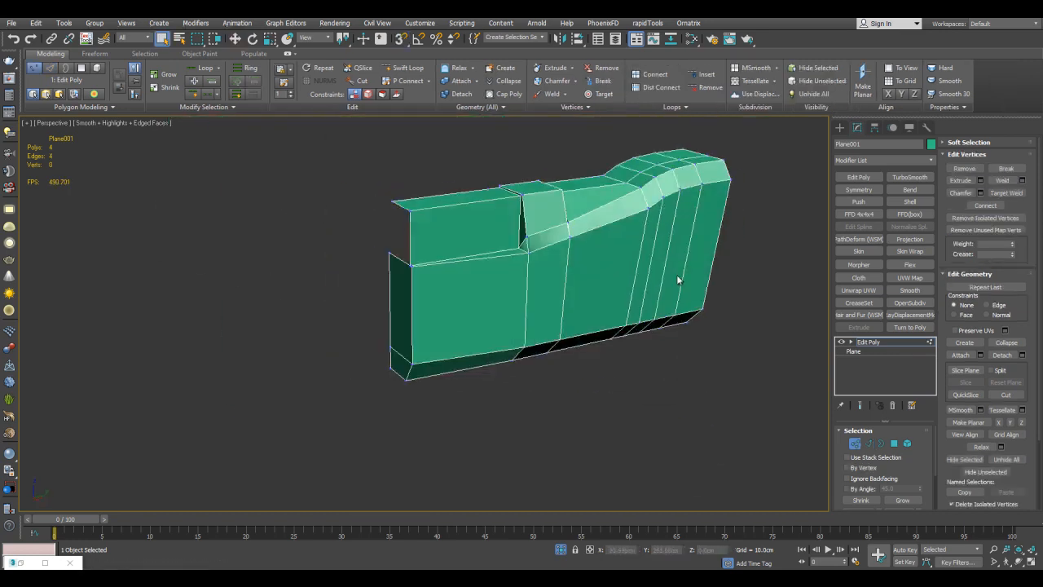
{"action": "key", "text": "4"}
{"action": "key", "text": "ctrl+a"}
{"action": "left_click", "coordinate": [1000, 335]}
{"action": "key", "text": "4"}
Reposition the ledge's front corner vertex at the foot of the upper side panel.
{"action": "key", "text": "2"}
{"action": "scroll", "coordinate": [413, 198], "scroll_direction": "up", "scroll_amount": 3}
{"action": "middle_click_drag", "start_coordinate": [414, 199], "coordinate": [544, 227]}
{"action": "left_click", "coordinate": [543, 228]}
{"action": "left_click", "coordinate": [545, 320], "text": "ctrl"}
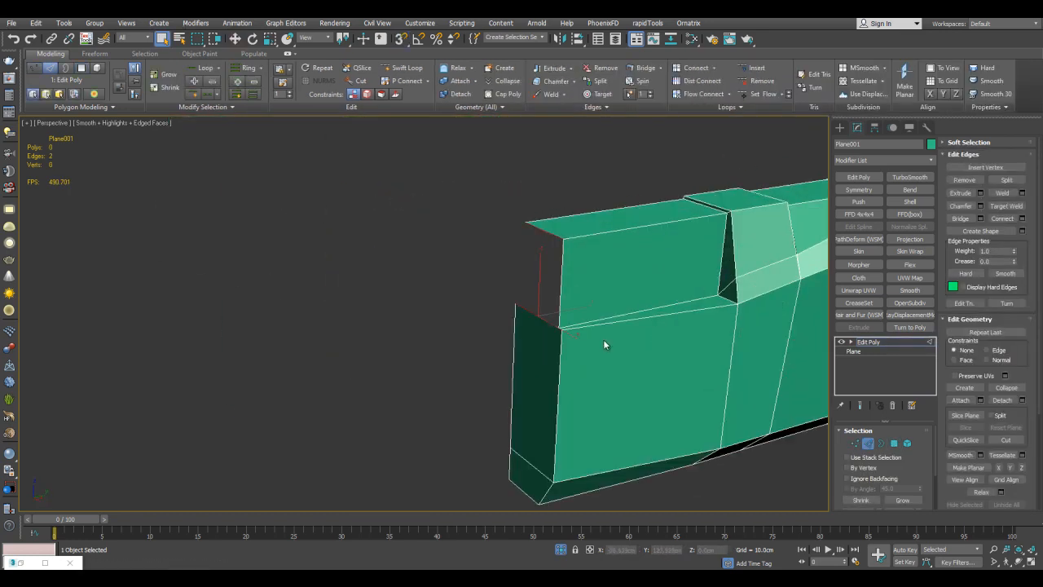
{"action": "scroll", "coordinate": [570, 296], "scroll_direction": "up", "scroll_amount": 2}
{"action": "key", "text": "1"}
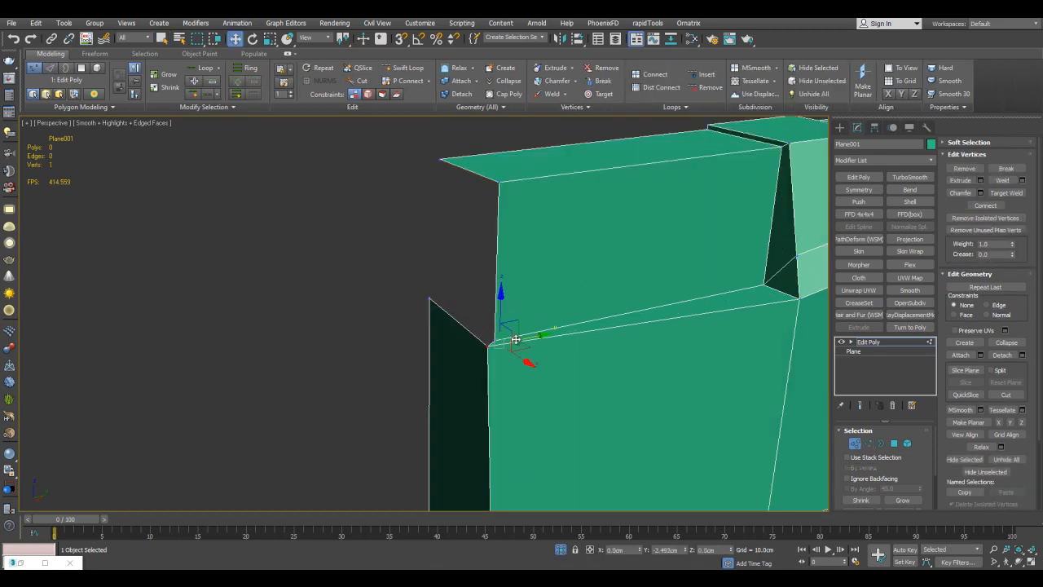
{"action": "left_click_drag", "start_coordinate": [514, 339], "coordinate": [518, 338]}
{"action": "mouse_move", "coordinate": [518, 339]}
{"action": "middle_mouse_down", "text": "alt"}
{"action": "mouse_move", "coordinate": [584, 268]}
{"action": "mouse_move", "coordinate": [538, 328]}
{"action": "middle_mouse_up", "text": "alt"}
Extrude the upper side panel's front edge and the adjoining ledge edge inward across the shell's open front.
{"action": "key", "text": "2"}
{"action": "key", "text": "q"}
{"action": "left_click_drag", "start_coordinate": [488, 224], "coordinate": [538, 246]}
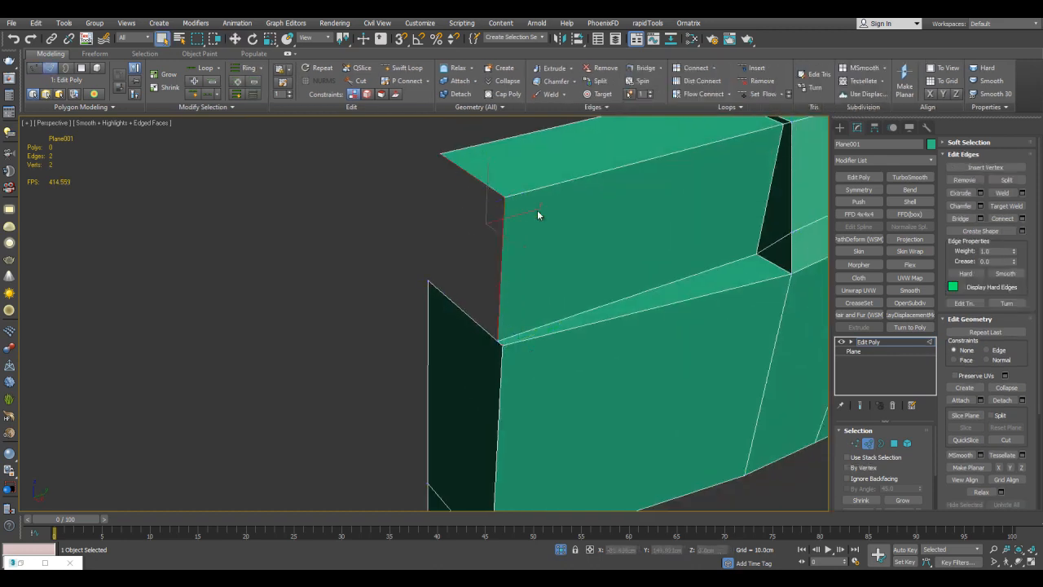
{"action": "key", "text": "shift+x"}
{"action": "middle_click_drag", "start_coordinate": [535, 209], "coordinate": [539, 226]}
{"action": "key", "text": "q"}
{"action": "left_click", "coordinate": [515, 339]}
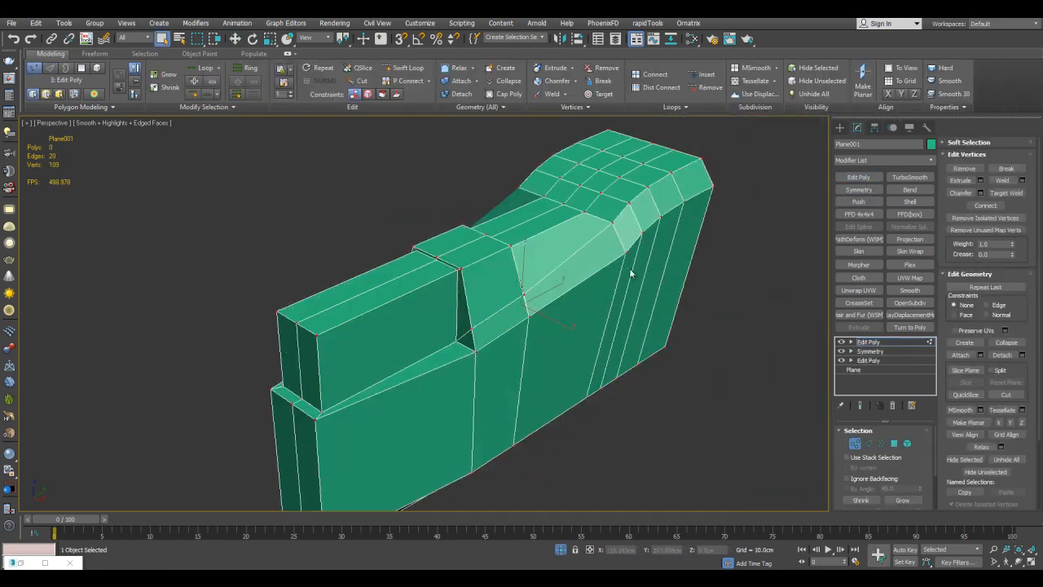
Mirror the half shell with a Symmetry modifier and add an Edit Poly modifier above it.
{"action": "middle_click_drag", "start_coordinate": [631, 275], "coordinate": [562, 285], "text": "alt"}
{"action": "key", "text": "1"}
{"action": "left_click", "coordinate": [866, 178]}
{"action": "key", "text": "1"}
Cut new edges across the shell's top between the strap and the rear hump.
{"action": "scroll", "coordinate": [601, 240], "scroll_direction": "up", "scroll_amount": 3}
{"action": "middle_click_drag", "start_coordinate": [600, 240], "coordinate": [407, 283], "text": "alt"}
{"action": "key", "text": "alt+c"}
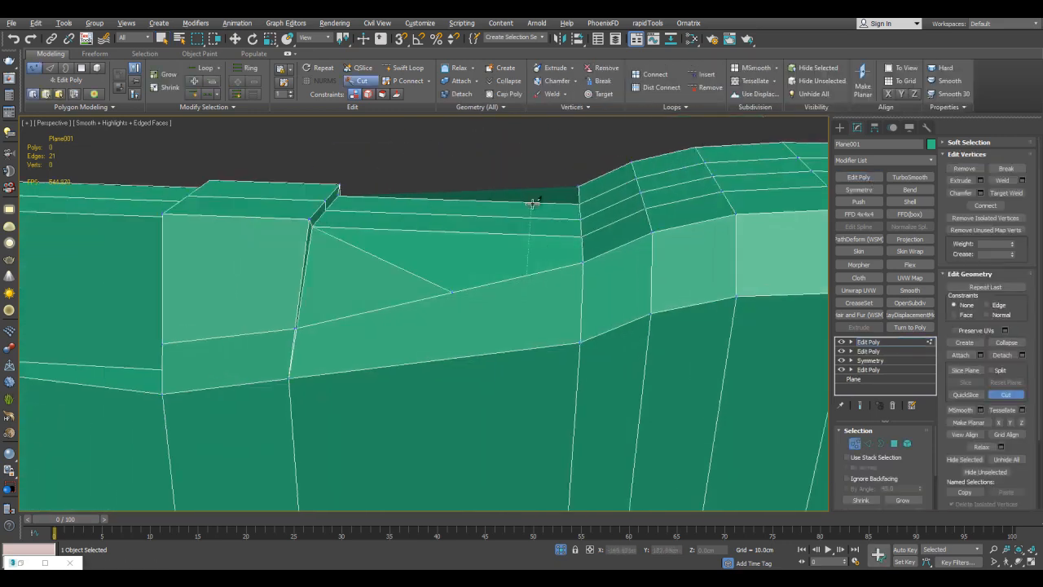
{"action": "middle_click_drag", "start_coordinate": [551, 301], "coordinate": [547, 237], "text": "alt"}
Select the top polygons enclosed by the cuts behind the strap, bevel them and adjust their height into a recess.
{"action": "key", "text": "4"}
{"action": "key", "text": "q"}
{"action": "key", "text": "alt+x"}
{"action": "left_click_drag", "start_coordinate": [517, 214], "coordinate": [522, 253]}
{"action": "key", "text": "alt+x"}
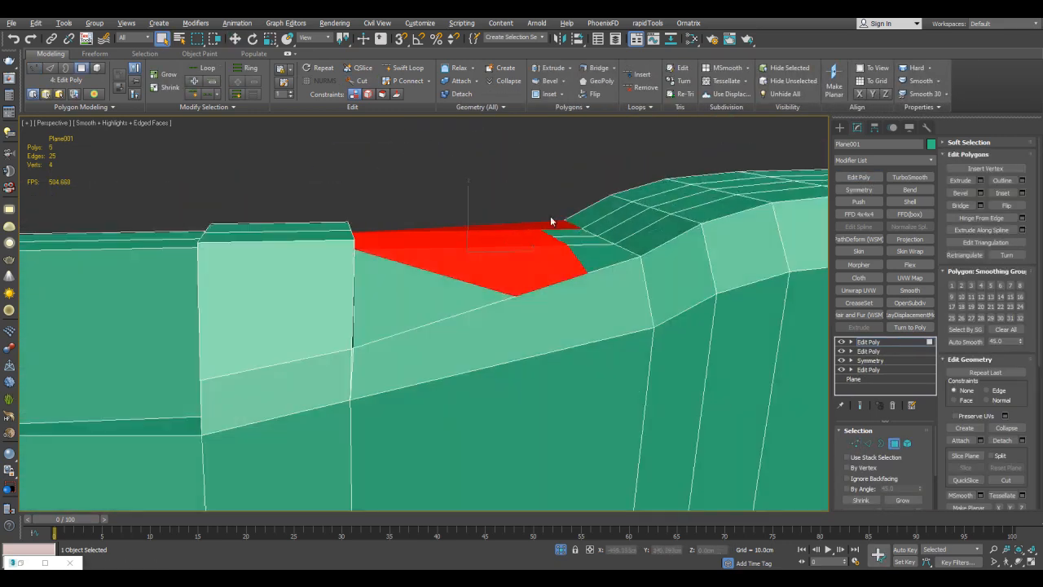
{"action": "middle_click_drag", "start_coordinate": [538, 261], "coordinate": [694, 339], "text": "alt"}
{"action": "key", "text": "ctrl+shift+b"}
{"action": "left_click", "coordinate": [696, 343]}
{"action": "key", "text": "w"}
{"action": "left_click_drag", "start_coordinate": [728, 550], "coordinate": [679, 559]}
{"action": "scroll", "coordinate": [615, 397], "scroll_direction": "down", "scroll_amount": 4}
Add another Symmetry modifier with a new Edit Poly modifier on top of it.
{"action": "key", "text": "4"}
{"action": "left_click", "coordinate": [858, 189]}
{"action": "key", "text": "q"}
{"action": "left_click", "coordinate": [858, 178]}
Cut a pointed notch outline with a centre line across the rear side of the shell.
{"action": "middle_click_drag", "start_coordinate": [743, 239], "coordinate": [713, 248], "text": "alt"}
{"action": "key", "text": "alt+c"}
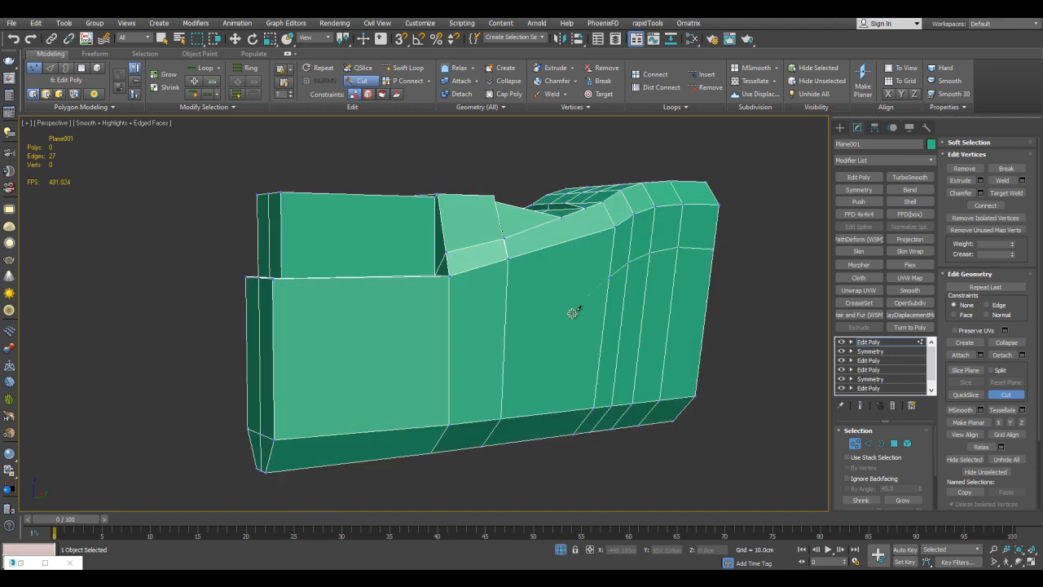
{"action": "left_click", "coordinate": [700, 341]}
{"action": "scroll", "coordinate": [412, 339], "scroll_direction": "up", "scroll_amount": 3}
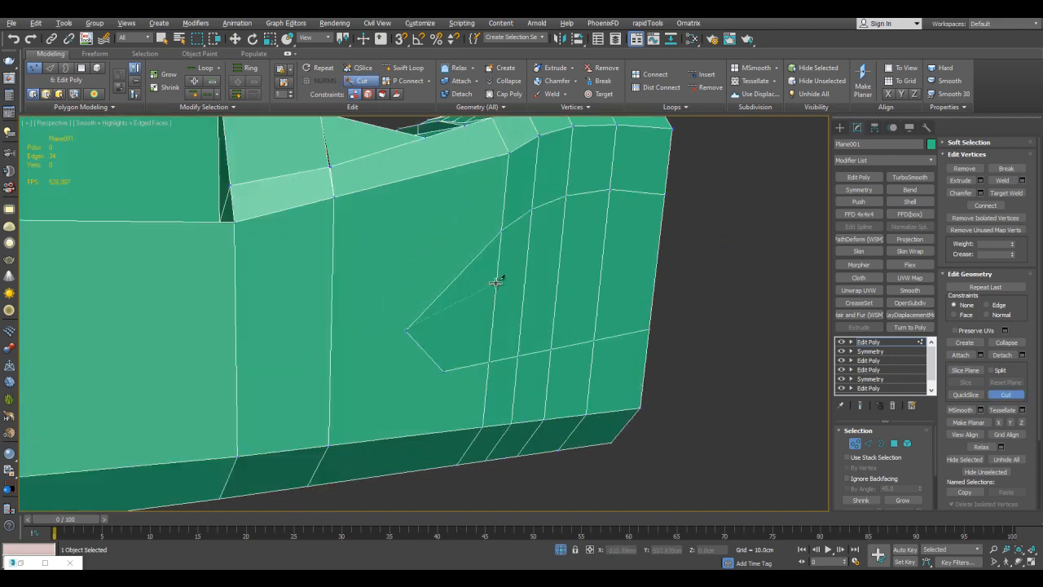
{"action": "right_click", "coordinate": [649, 262]}
Select the vertices along the notch's centre line and push them inward to form a V-shaped groove.
{"action": "key", "text": "alt+x"}
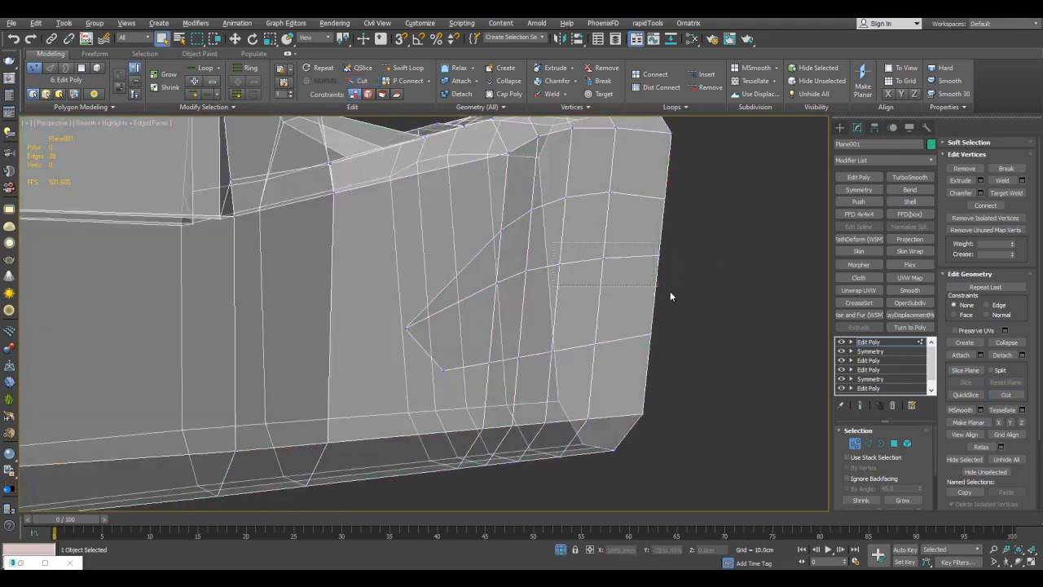
{"action": "left_click_drag", "start_coordinate": [554, 246], "coordinate": [674, 273]}
{"action": "key", "text": "alt+x"}
{"action": "middle_click_drag", "start_coordinate": [664, 264], "coordinate": [642, 251], "text": "alt"}
{"action": "left_click_drag", "start_coordinate": [643, 251], "coordinate": [604, 238]}
{"action": "key", "text": "alt+x"}
{"action": "middle_click_drag", "start_coordinate": [605, 238], "coordinate": [478, 321], "text": "alt"}
Add an edge loop along the shell's front side and connect it to the groove's pointed tip.
{"action": "key", "text": "alt+x"}
{"action": "left_click", "coordinate": [403, 68]}
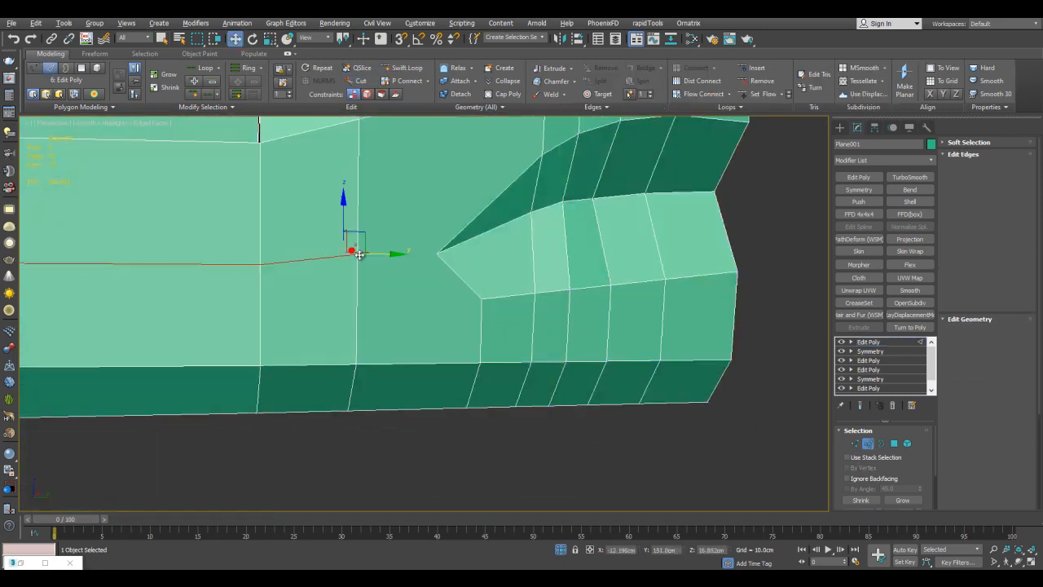
{"action": "key", "text": "ctrl+shift+e"}
{"action": "middle_click_drag", "start_coordinate": [445, 262], "coordinate": [577, 295], "text": "alt"}
{"action": "scroll", "coordinate": [533, 277], "scroll_direction": "down", "scroll_amount": 3}
Cut a second edge line along the side below the loop and reposition the vertices below the groove's tip.
{"action": "key", "text": "alt+c"}
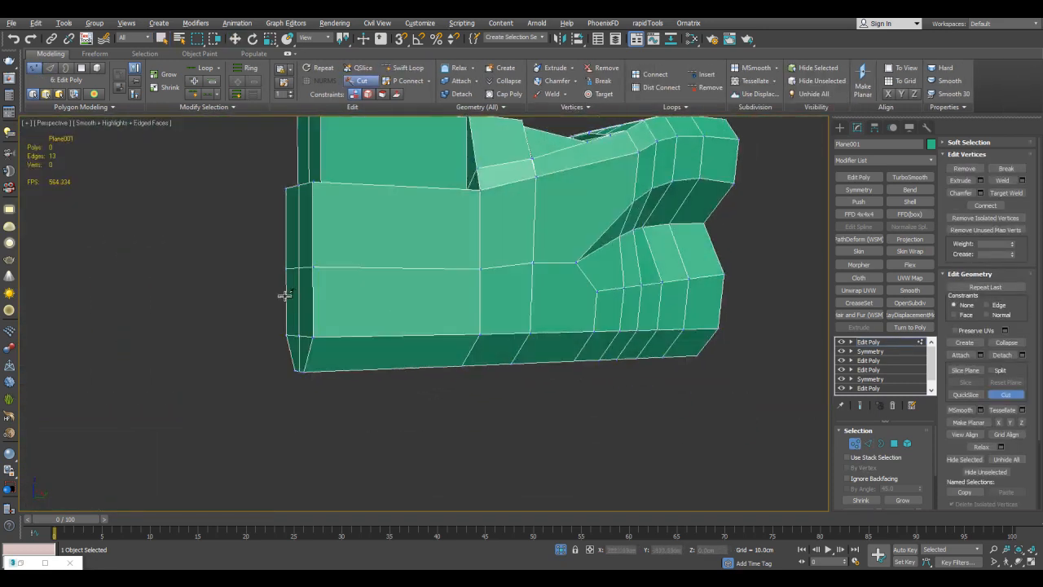
{"action": "left_click", "coordinate": [569, 307]}
{"action": "left_click", "coordinate": [570, 332]}
{"action": "middle_click_drag", "start_coordinate": [570, 333], "coordinate": [546, 293], "text": "alt"}
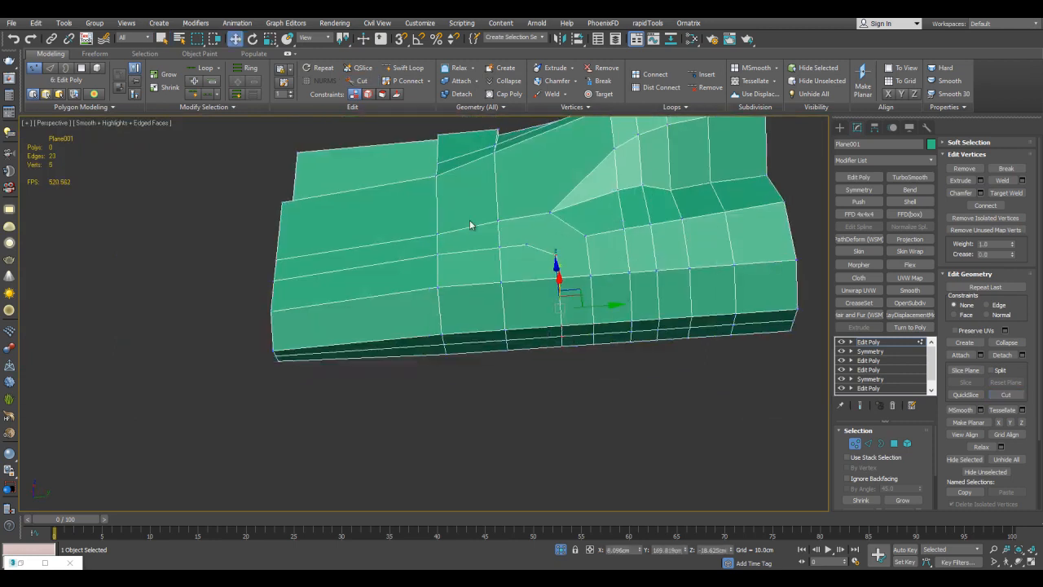
{"action": "middle_click_drag", "start_coordinate": [576, 343], "coordinate": [538, 371], "text": "alt"}
{"action": "left_click_drag", "start_coordinate": [256, 273], "coordinate": [548, 310]}
Cut the remaining edges joining the second line to the groove's tip and lower corner.
{"action": "scroll", "coordinate": [562, 313], "scroll_direction": "up", "scroll_amount": 3}
{"action": "key", "text": "alt+c"}
{"action": "left_click", "coordinate": [544, 228]}
{"action": "right_click", "coordinate": [541, 277]}
{"action": "scroll", "coordinate": [538, 273], "scroll_direction": "down", "scroll_amount": 3}
{"action": "middle_click_drag", "start_coordinate": [444, 281], "coordinate": [470, 293]}
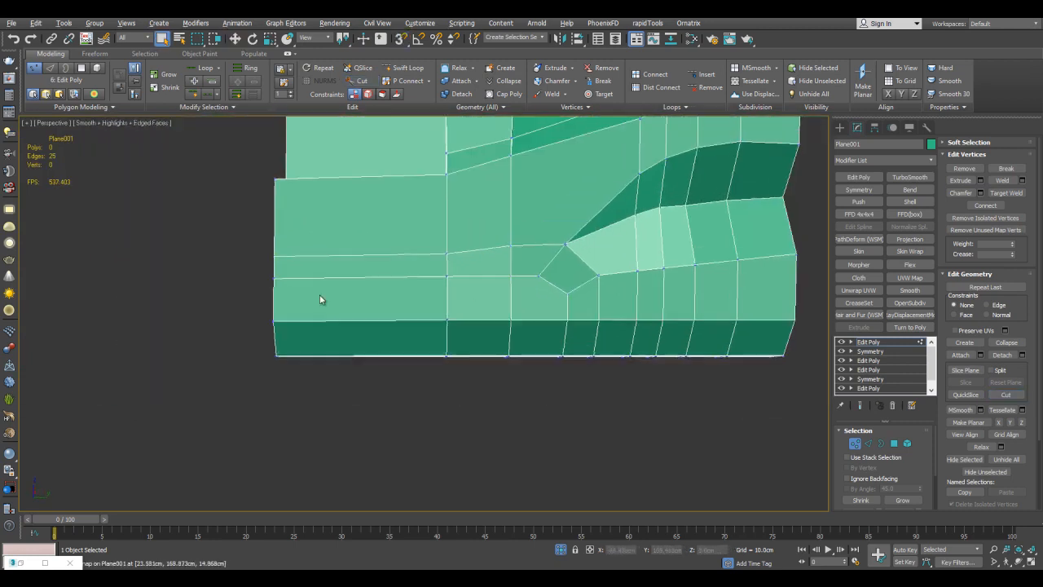
Select the polygons of the shell's lower side strip running to the groove's tip and bevel them inward.
{"action": "key", "text": "4"}
{"action": "left_click_drag", "start_coordinate": [254, 299], "coordinate": [540, 380]}
{"action": "middle_click_drag", "start_coordinate": [539, 379], "coordinate": [603, 319], "text": "alt"}
{"action": "key", "text": "ctrl+shift+b"}
{"action": "left_click_drag", "start_coordinate": [758, 406], "coordinate": [758, 411]}
{"action": "left_click", "coordinate": [706, 345]}
{"action": "key", "text": "4"}
Add a Symmetry modifier to the shell and select the lower strip's end polygons in the Edit Poly beneath it.
{"action": "left_click", "coordinate": [858, 189]}
{"action": "left_click", "coordinate": [470, 259]}
{"action": "left_click", "coordinate": [869, 351]}
{"action": "key", "text": "4"}
{"action": "left_click", "coordinate": [201, 293]}
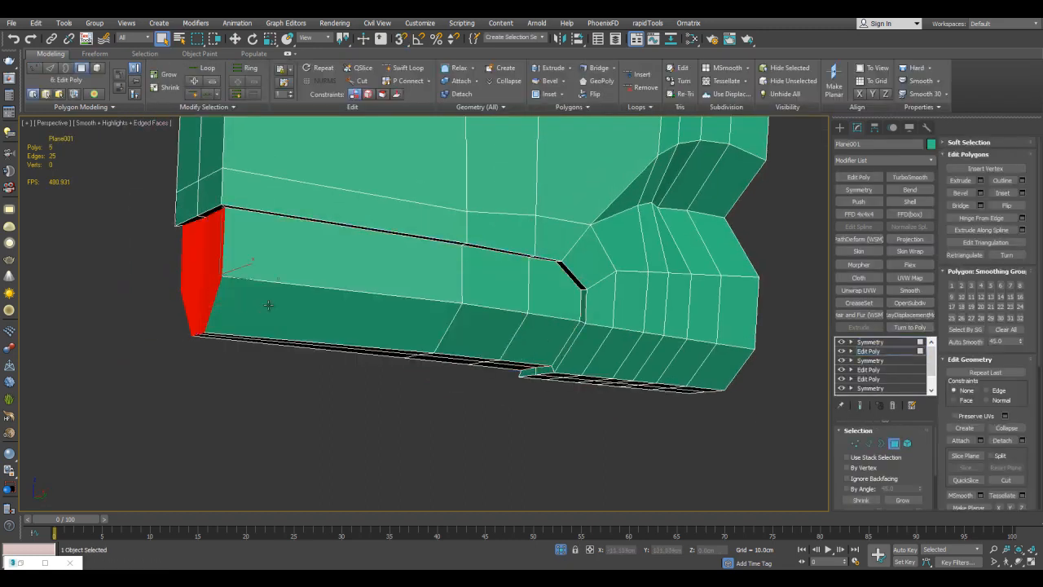
{"action": "middle_click_drag", "start_coordinate": [347, 314], "coordinate": [334, 292], "text": "alt"}
{"action": "key", "text": "4"}
{"action": "left_click", "coordinate": [621, 313]}
Select the raised block's upper side edge and its vertical corner edge and chamfer them.
{"action": "scroll", "coordinate": [621, 313], "scroll_direction": "down", "scroll_amount": 4}
{"action": "middle_click_drag", "start_coordinate": [621, 313], "coordinate": [574, 242], "text": "alt"}
{"action": "key", "text": "F4"}
{"action": "key", "text": "F4"}
{"action": "left_click", "coordinate": [574, 243]}
{"action": "left_click", "coordinate": [875, 352]}
{"action": "scroll", "coordinate": [409, 247], "scroll_direction": "up", "scroll_amount": 3}
{"action": "key", "text": "2"}
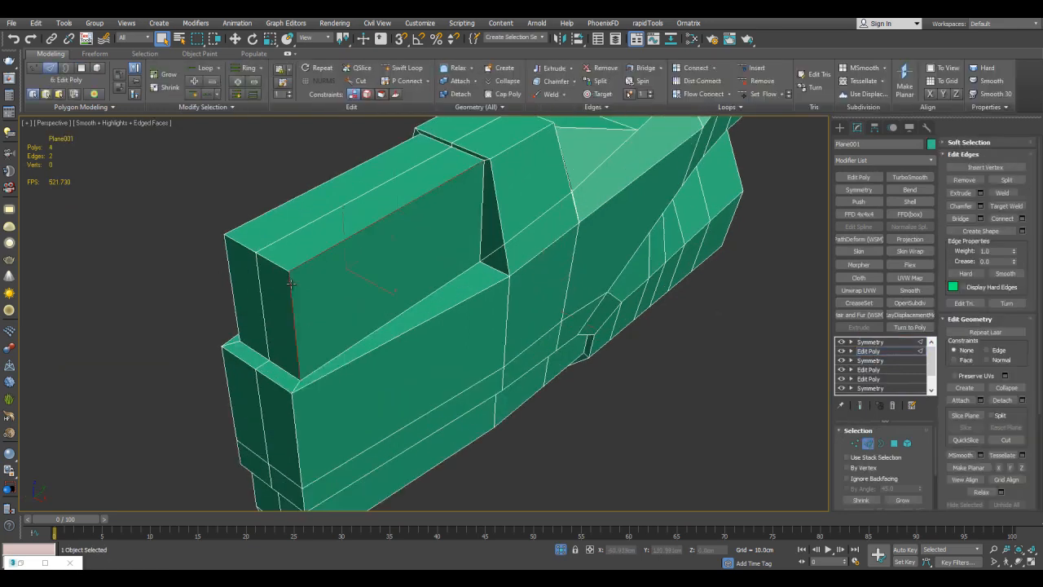
{"action": "left_click", "coordinate": [981, 205]}
{"action": "left_click", "coordinate": [713, 395]}
Select all polygons of the shell and clear their smoothing groups.
{"action": "key", "text": "1"}
{"action": "middle_click_drag", "start_coordinate": [693, 360], "coordinate": [688, 275], "text": "alt"}
{"action": "key", "text": "4"}
{"action": "key", "text": "ctrl+a"}
{"action": "left_click", "coordinate": [1005, 329]}
{"action": "left_click", "coordinate": [749, 350]}
{"action": "scroll", "coordinate": [689, 275], "scroll_direction": "down", "scroll_amount": 5}
{"action": "middle_click_drag", "start_coordinate": [624, 228], "coordinate": [679, 300], "text": "alt"}
{"action": "middle_click_drag", "start_coordinate": [673, 254], "coordinate": [682, 273], "text": "alt"}
Add another Edit Poly modifier and another Symmetry modifier on top of the shell's stack.
{"action": "key", "text": "4"}
{"action": "left_click", "coordinate": [865, 190]}
{"action": "left_click", "coordinate": [860, 177]}
{"action": "key", "text": "4"}
{"action": "middle_click_drag", "start_coordinate": [697, 338], "coordinate": [647, 321], "text": "alt"}
{"action": "scroll", "coordinate": [475, 312], "scroll_direction": "up", "scroll_amount": 3}
{"action": "scroll", "coordinate": [491, 291], "scroll_direction": "down", "scroll_amount": 4}
{"action": "key", "text": "4"}
{"action": "left_click", "coordinate": [588, 238]}
{"action": "middle_click_drag", "start_coordinate": [588, 238], "coordinate": [579, 309], "text": "alt"}
{"action": "scroll", "coordinate": [578, 305], "scroll_direction": "up", "scroll_amount": 3}
{"action": "left_click", "coordinate": [562, 279]}
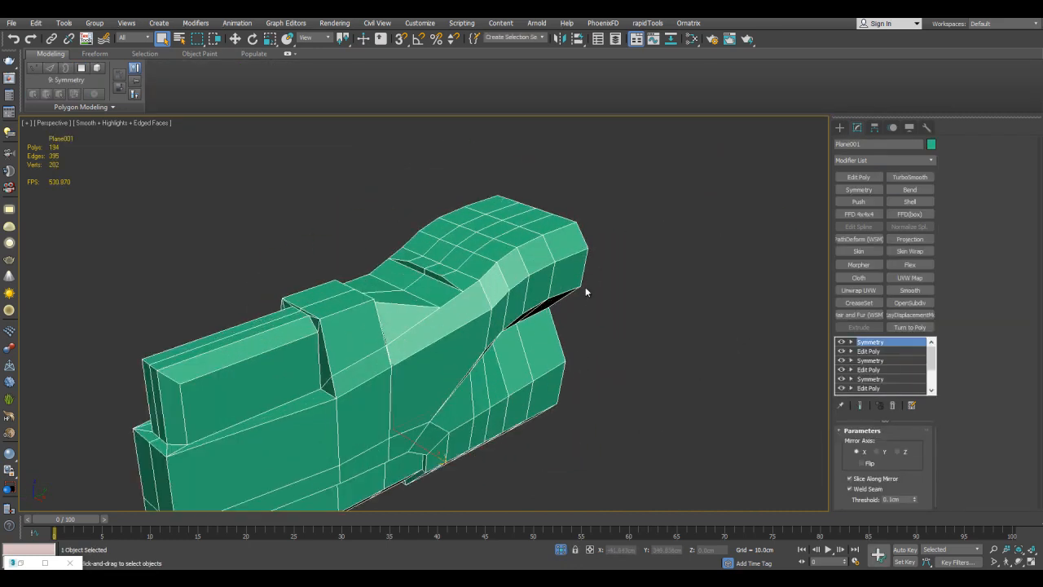
Select the central polygon strip on the shell's upper hump and move its front-end vertices into a pointed outline.
{"action": "scroll", "coordinate": [588, 300], "scroll_direction": "up", "scroll_amount": 3}
{"action": "key", "text": "4"}
{"action": "mouse_move", "coordinate": [698, 293]}
{"action": "middle_mouse_down", "text": "alt"}
{"action": "mouse_move", "coordinate": [361, 489]}
{"action": "mouse_move", "coordinate": [399, 448]}
{"action": "middle_mouse_up", "text": "alt"}
{"action": "mouse_move", "coordinate": [554, 259]}
{"action": "left_mouse_down"}
{"action": "mouse_move", "coordinate": [448, 349]}
{"action": "mouse_move", "coordinate": [453, 359]}
{"action": "left_mouse_up"}
{"action": "middle_click_drag", "start_coordinate": [457, 355], "coordinate": [497, 317]}
{"action": "scroll", "coordinate": [496, 317], "scroll_direction": "up", "scroll_amount": 3}
{"action": "key", "text": "1"}
{"action": "left_click", "coordinate": [492, 356]}
{"action": "key", "text": "w"}
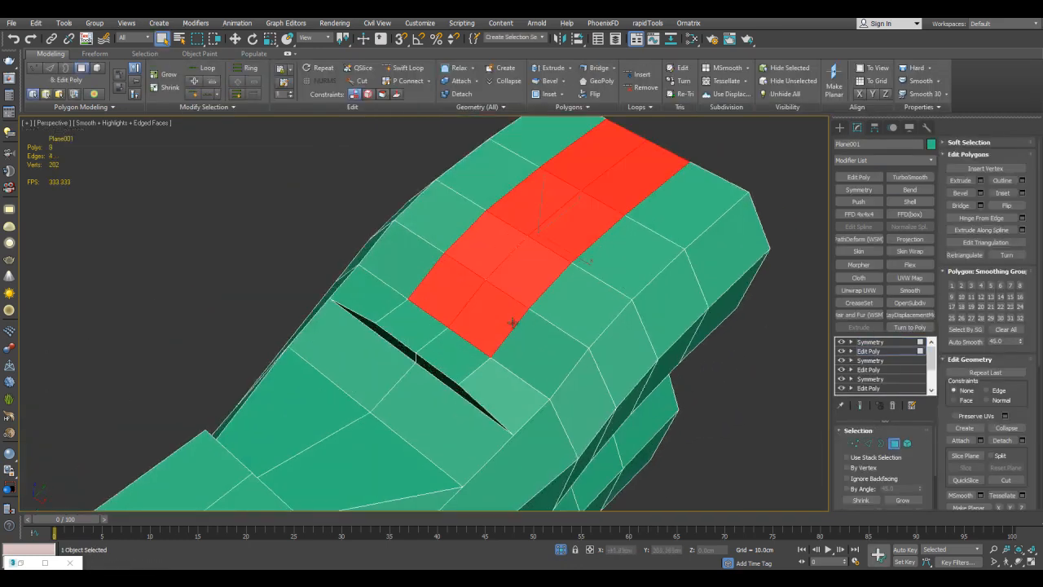
{"action": "left_click_drag", "start_coordinate": [517, 346], "coordinate": [519, 343]}
{"action": "middle_click_drag", "start_coordinate": [519, 344], "coordinate": [521, 358]}
Bevel the central polygon strip outward with the Local Normal type to form a raised ridge.
{"action": "key", "text": "4"}
{"action": "key", "text": "q"}
{"action": "key", "text": "ctrl+shift+b"}
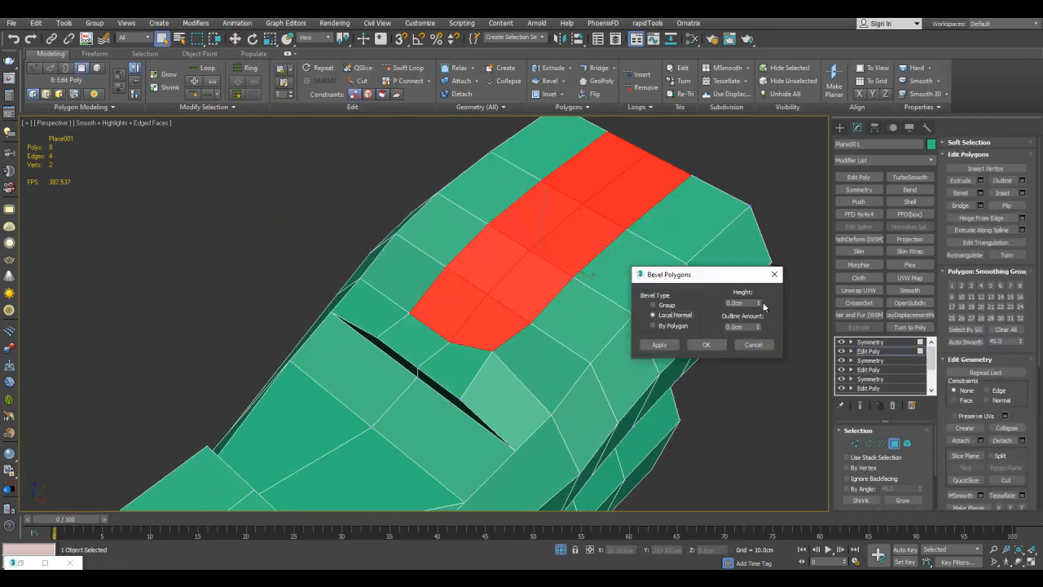
{"action": "left_click", "coordinate": [705, 343]}
Select the edges along the raised ridge's centre and move them upward.
{"action": "key", "text": "2"}
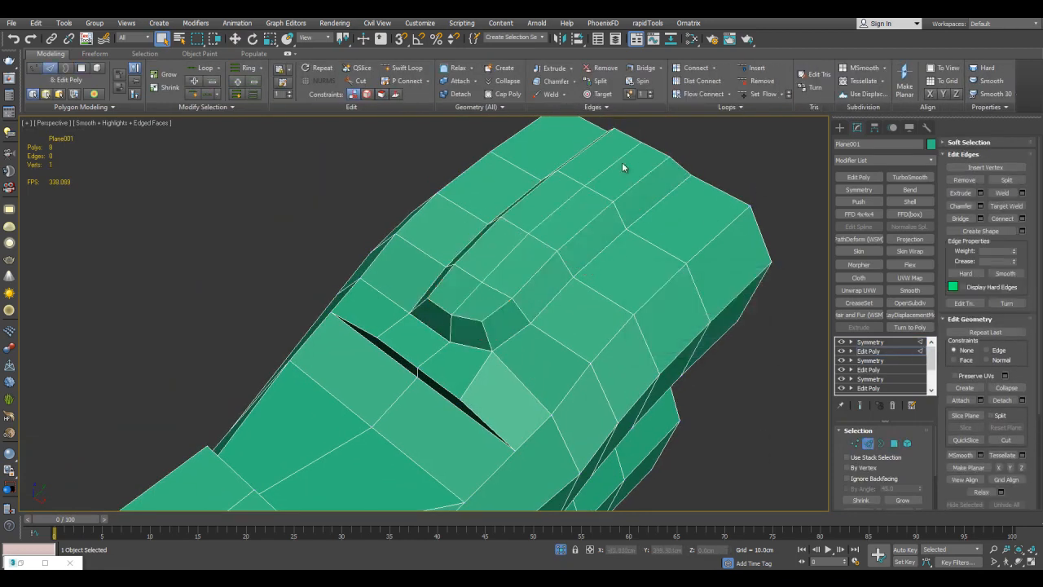
{"action": "middle_click_drag", "start_coordinate": [487, 277], "coordinate": [514, 249], "text": "alt"}
{"action": "key", "text": "w"}
{"action": "left_click_drag", "start_coordinate": [559, 182], "coordinate": [560, 168]}
{"action": "key", "text": "q"}
{"action": "key", "text": "2"}
Add an Edit Poly modifier above the uppermost Symmetry in the shell's stack.
{"action": "left_click", "coordinate": [714, 203]}
{"action": "left_click", "coordinate": [654, 265]}
{"action": "middle_click_drag", "start_coordinate": [647, 280], "coordinate": [607, 273], "text": "alt"}
{"action": "left_click", "coordinate": [859, 177]}
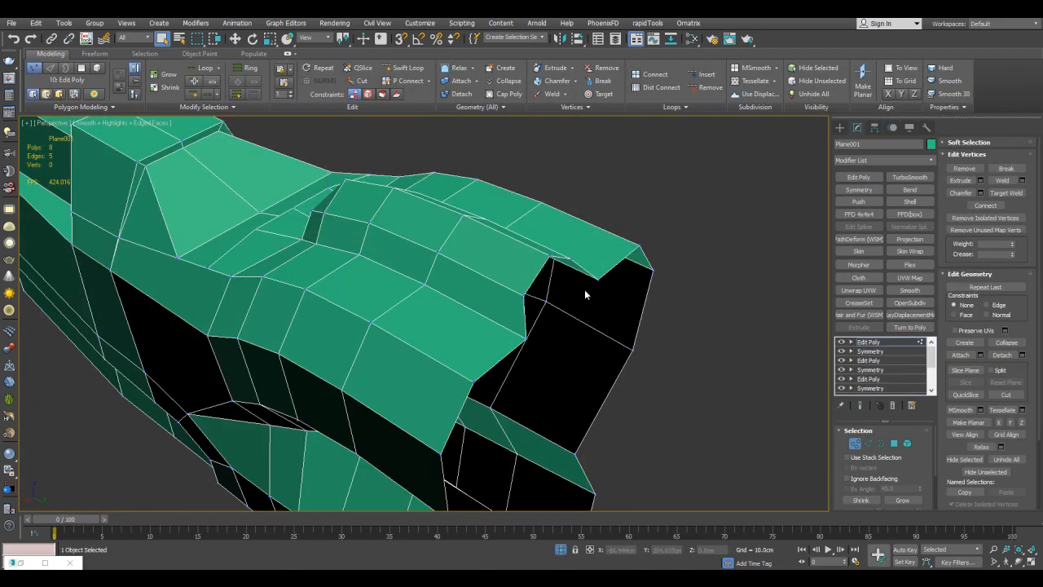
{"action": "scroll", "coordinate": [607, 273], "scroll_direction": "down", "scroll_amount": 2}
Add a CreaseSet modifier and select the shell's hard edges by a face angle of 90 with a tolerance of 45.
{"action": "left_click", "coordinate": [858, 303]}
{"action": "middle_click_drag", "start_coordinate": [652, 326], "coordinate": [701, 301], "text": "alt"}
{"action": "key", "text": "2"}
{"action": "left_click", "coordinate": [881, 499]}
{"action": "key", "text": "alt+x"}
{"action": "middle_click_drag", "start_coordinate": [652, 272], "coordinate": [654, 367], "text": "alt"}
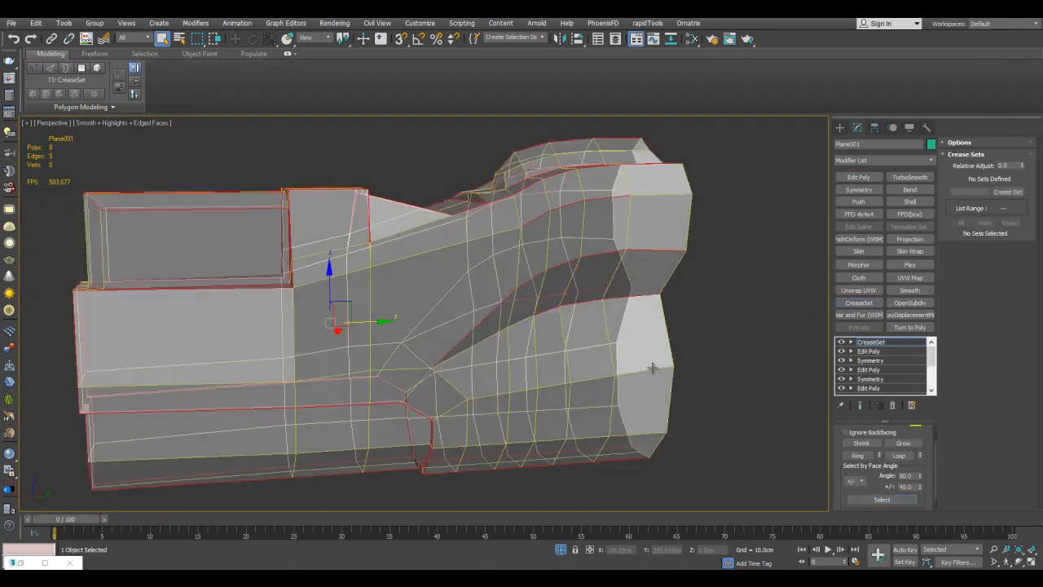
Refine the hard-edge selection using see-through display and create a crease set from it.
{"action": "key", "text": "alt+x"}
{"action": "scroll", "coordinate": [530, 368], "scroll_direction": "up", "scroll_amount": 4}
{"action": "scroll", "coordinate": [530, 368], "scroll_direction": "up", "scroll_amount": 2}
{"action": "mouse_move", "coordinate": [530, 369]}
{"action": "middle_mouse_down", "text": "alt"}
{"action": "mouse_move", "coordinate": [532, 315]}
{"action": "mouse_move", "coordinate": [575, 294]}
{"action": "mouse_move", "coordinate": [569, 367]}
{"action": "mouse_move", "coordinate": [672, 385]}
{"action": "mouse_move", "coordinate": [692, 321]}
{"action": "mouse_move", "coordinate": [580, 312]}
{"action": "mouse_move", "coordinate": [680, 255]}
{"action": "middle_mouse_up", "text": "alt"}
{"action": "scroll", "coordinate": [576, 295], "scroll_direction": "down", "scroll_amount": 3}
{"action": "key", "text": "alt+x"}
{"action": "key", "text": "alt+x"}
{"action": "key", "text": "alt+x"}
{"action": "key", "text": "alt+x"}
{"action": "scroll", "coordinate": [680, 254], "scroll_direction": "up", "scroll_amount": 3}
{"action": "middle_click_drag", "start_coordinate": [613, 224], "coordinate": [779, 208], "text": "alt"}
{"action": "scroll", "coordinate": [505, 213], "scroll_direction": "up", "scroll_amount": 3}
{"action": "key", "text": "alt+x"}
{"action": "key", "text": "alt+x"}
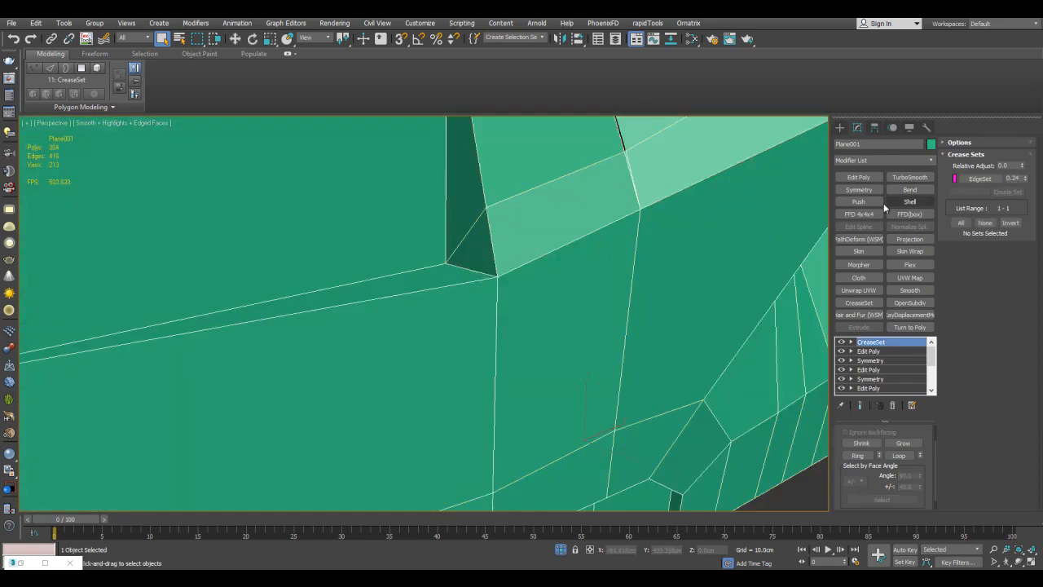
Mirror the creased shell with a Symmetry modifier and smooth it with an OpenSubdiv modifier at 4 iterations.
{"action": "left_click", "coordinate": [910, 302]}
{"action": "key", "text": "F4"}
{"action": "scroll", "coordinate": [652, 296], "scroll_direction": "down", "scroll_amount": 5}
{"action": "middle_click_drag", "start_coordinate": [652, 296], "coordinate": [631, 284], "text": "alt"}
{"action": "scroll", "coordinate": [632, 285], "scroll_direction": "down", "scroll_amount": 3}
{"action": "left_click", "coordinate": [631, 285]}
{"action": "middle_click_drag", "start_coordinate": [464, 330], "coordinate": [628, 288]}
{"action": "middle_click_drag", "start_coordinate": [668, 238], "coordinate": [517, 276]}
Exit isolation and move the smoothed shell sideways, clear of the original block model.
{"action": "left_click", "coordinate": [644, 246]}
{"action": "key", "text": "alt+q"}
{"action": "key", "text": "w"}
{"action": "left_click_drag", "start_coordinate": [488, 302], "coordinate": [650, 328]}
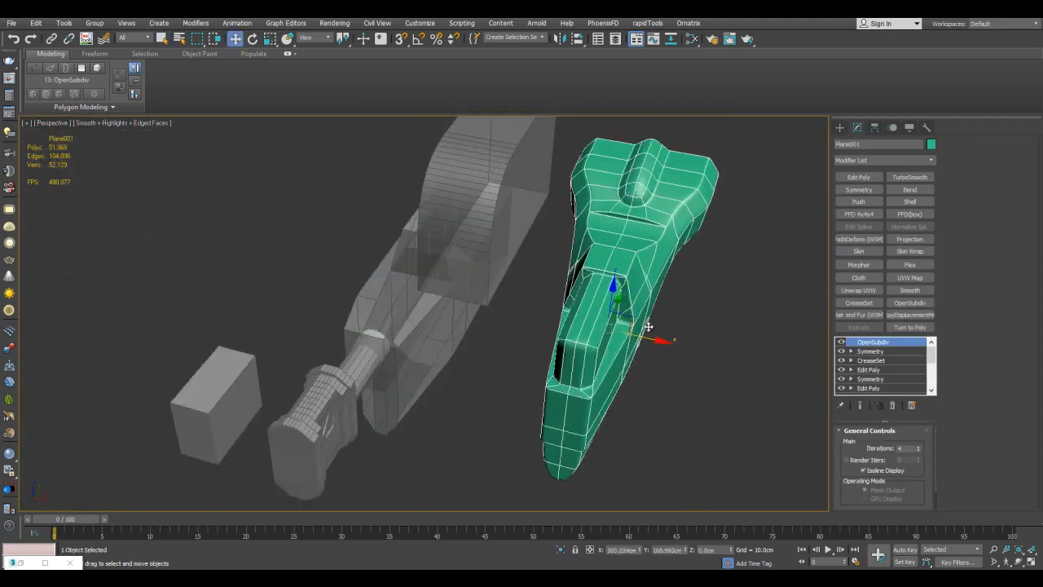
Examine the smoothed shell against the original block parts from several angles.
{"action": "left_click", "coordinate": [406, 297]}
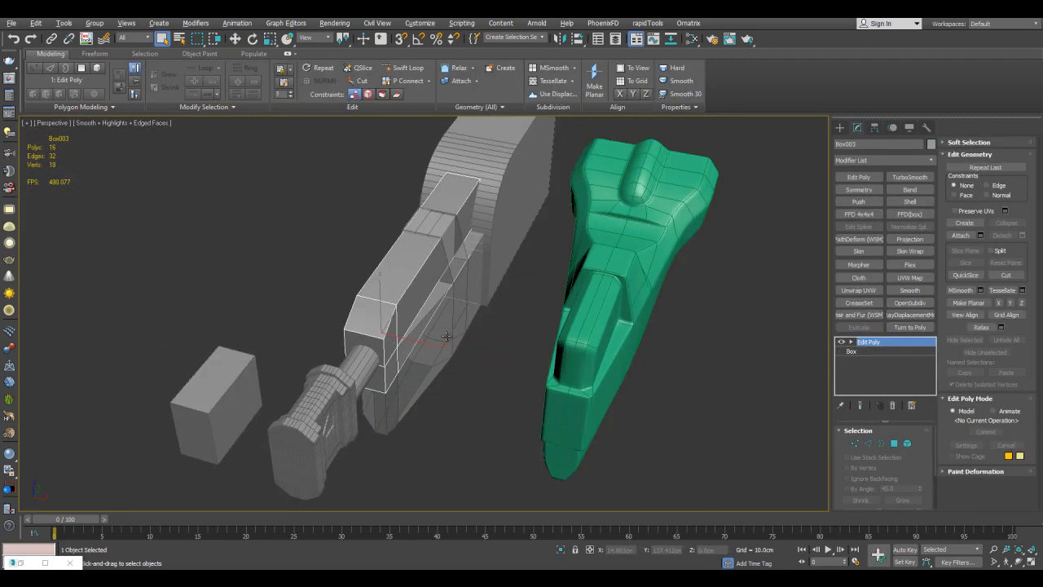
{"action": "left_click", "coordinate": [618, 324]}
{"action": "middle_click_drag", "start_coordinate": [652, 314], "coordinate": [629, 221], "text": "alt"}
{"action": "left_click", "coordinate": [691, 281]}
{"action": "middle_click_drag", "start_coordinate": [691, 281], "coordinate": [649, 365], "text": "alt"}
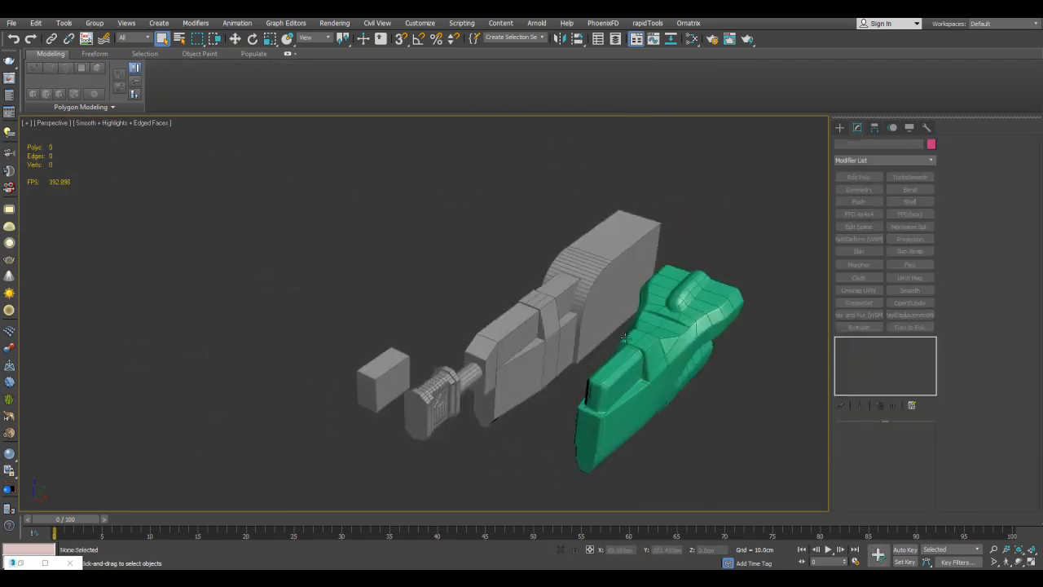
{"action": "scroll", "coordinate": [594, 326], "scroll_direction": "up", "scroll_amount": 5}
{"action": "middle_click_drag", "start_coordinate": [486, 259], "coordinate": [542, 218]}
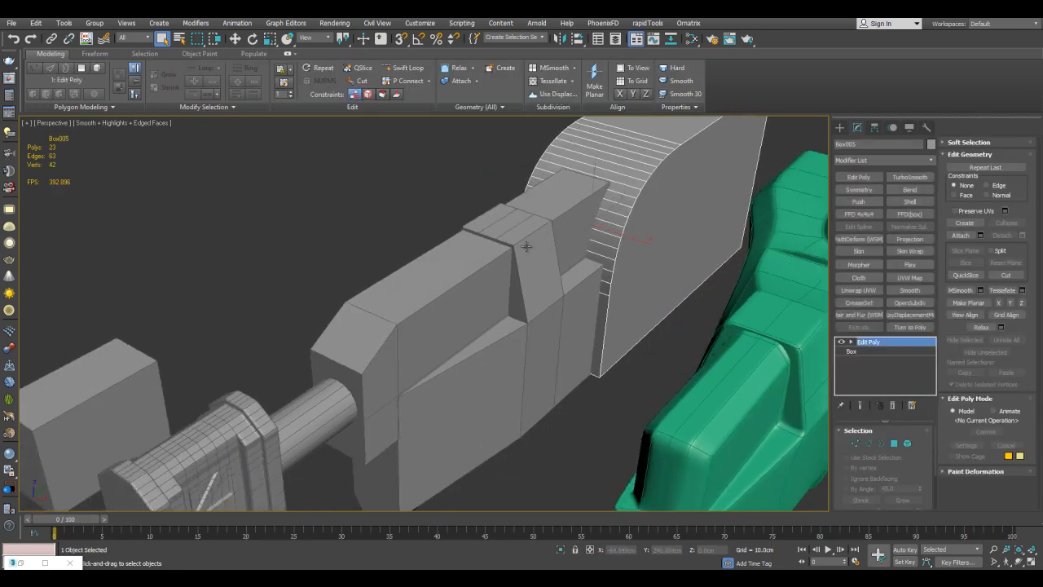
{"action": "scroll", "coordinate": [492, 262], "scroll_direction": "down", "scroll_amount": 5}
{"action": "left_click", "coordinate": [681, 281]}
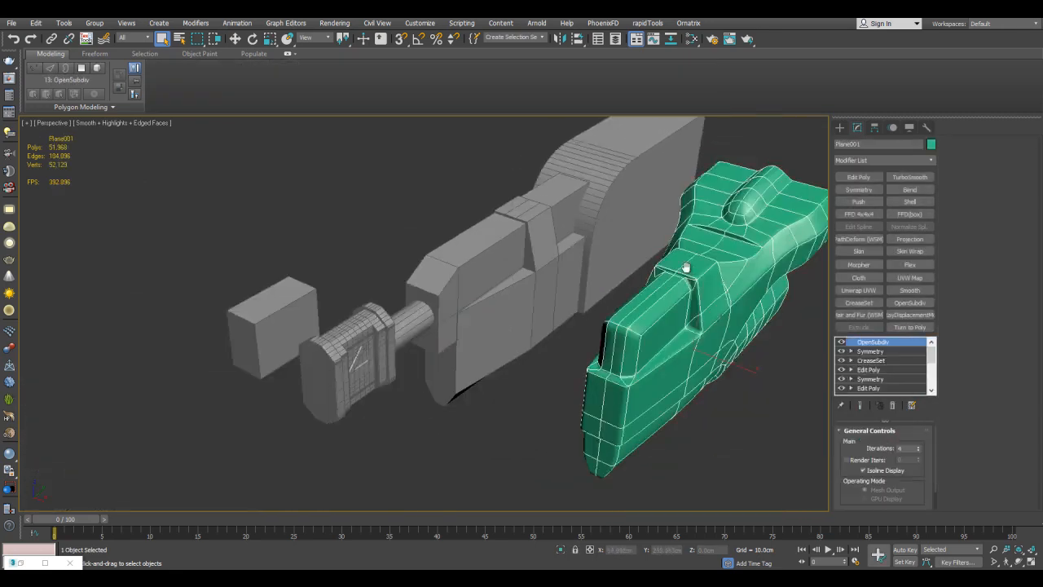
{"action": "scroll", "coordinate": [498, 287], "scroll_direction": "up", "scroll_amount": 5}
{"action": "middle_click_drag", "start_coordinate": [504, 288], "coordinate": [511, 268], "text": "alt"}
{"action": "scroll", "coordinate": [628, 277], "scroll_direction": "down", "scroll_amount": 4}
{"action": "middle_click_drag", "start_coordinate": [668, 271], "coordinate": [689, 284], "text": "alt"}
{"action": "key", "text": "F4"}
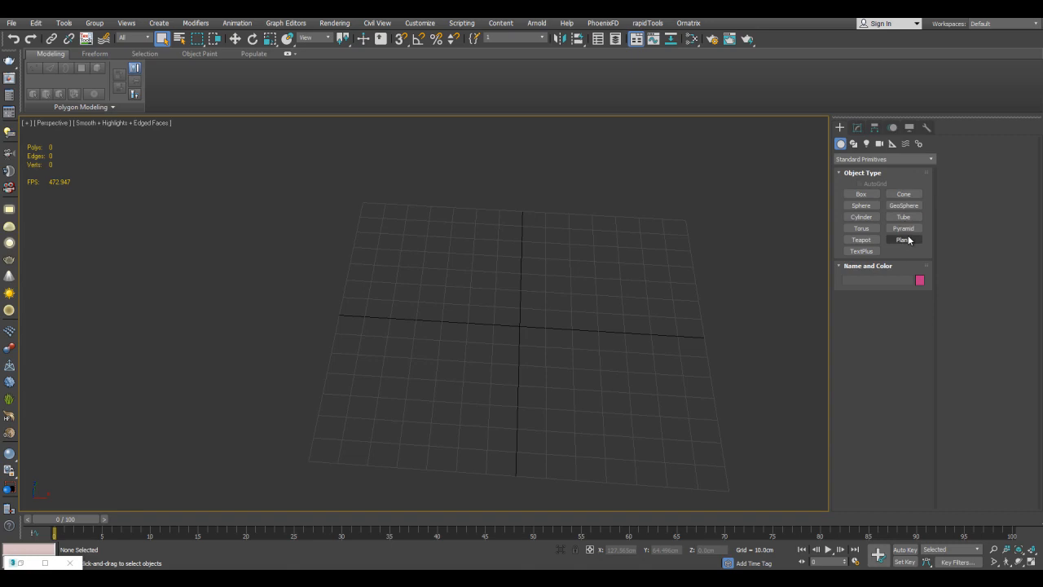
Create a plane about 170 cm long on the grid in an empty scene.
{"action": "left_click", "coordinate": [903, 240]}
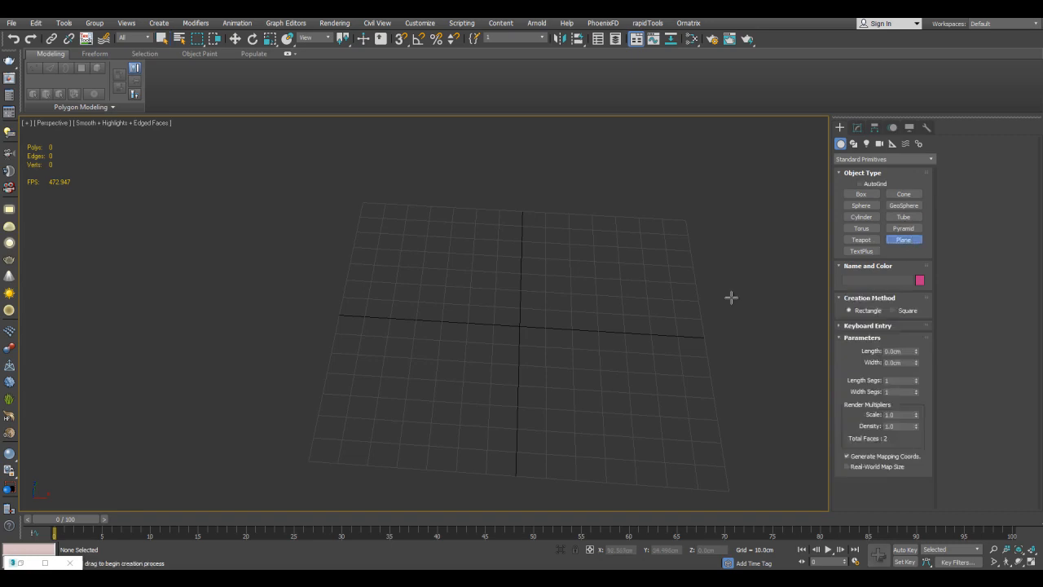
{"action": "middle_click_drag", "start_coordinate": [610, 282], "coordinate": [579, 289]}
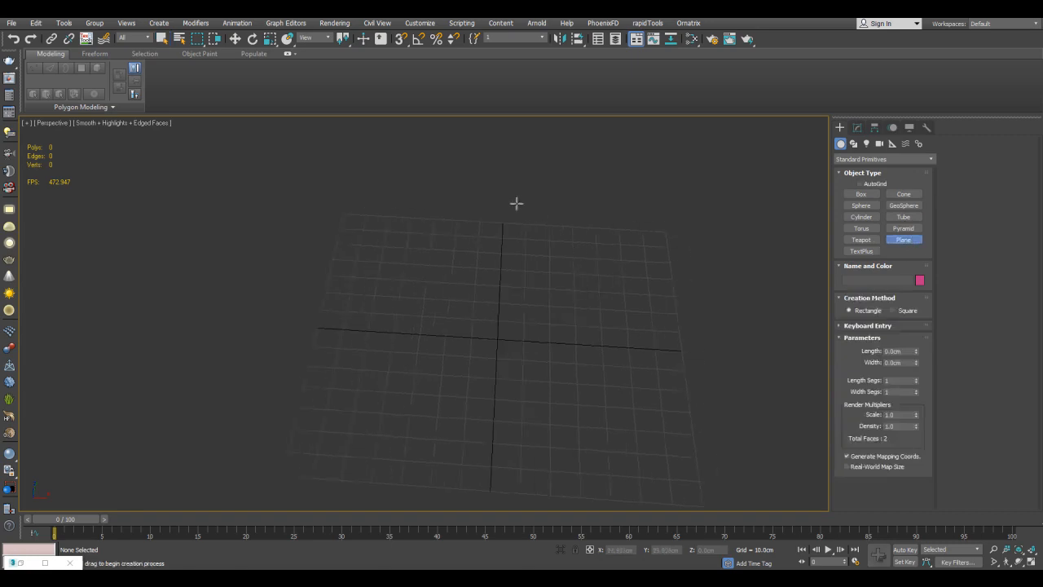
{"action": "left_click_drag", "start_coordinate": [448, 243], "coordinate": [594, 481]}
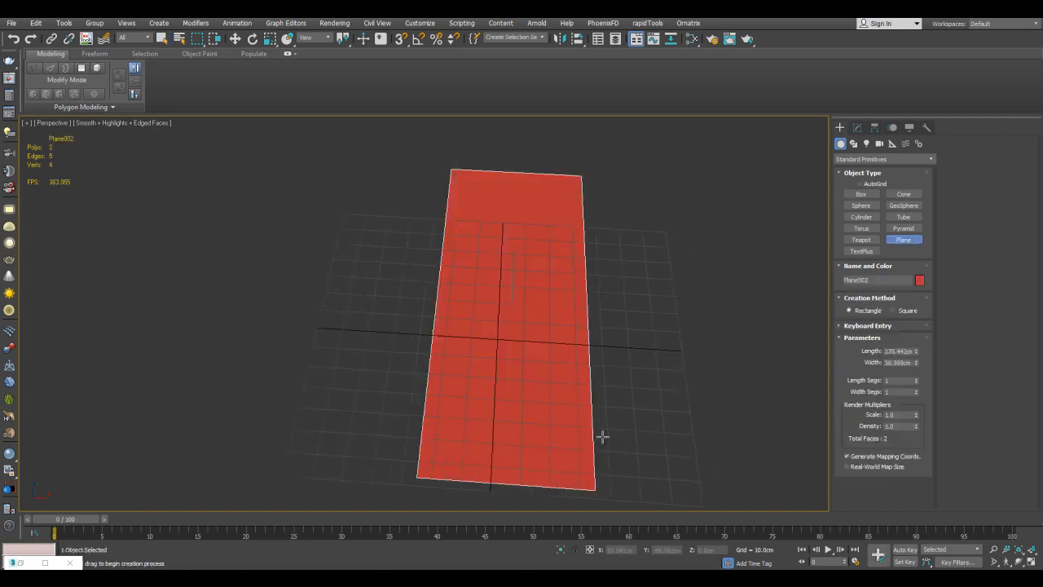
Apply Edit Poly to the plane and extend its far edge in successive segments that curve downward.
{"action": "key", "text": "w"}
{"action": "middle_click_drag", "start_coordinate": [651, 557], "coordinate": [620, 489], "text": "alt"}
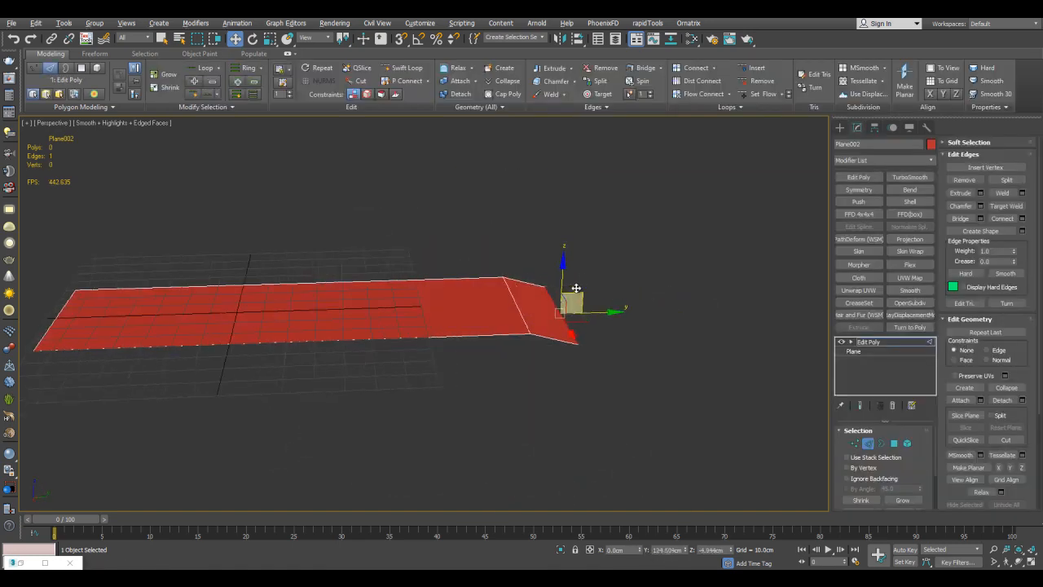
{"action": "middle_click_drag", "start_coordinate": [576, 287], "coordinate": [577, 299], "text": "alt"}
{"action": "left_click_drag", "start_coordinate": [575, 300], "coordinate": [611, 329], "text": "shift"}
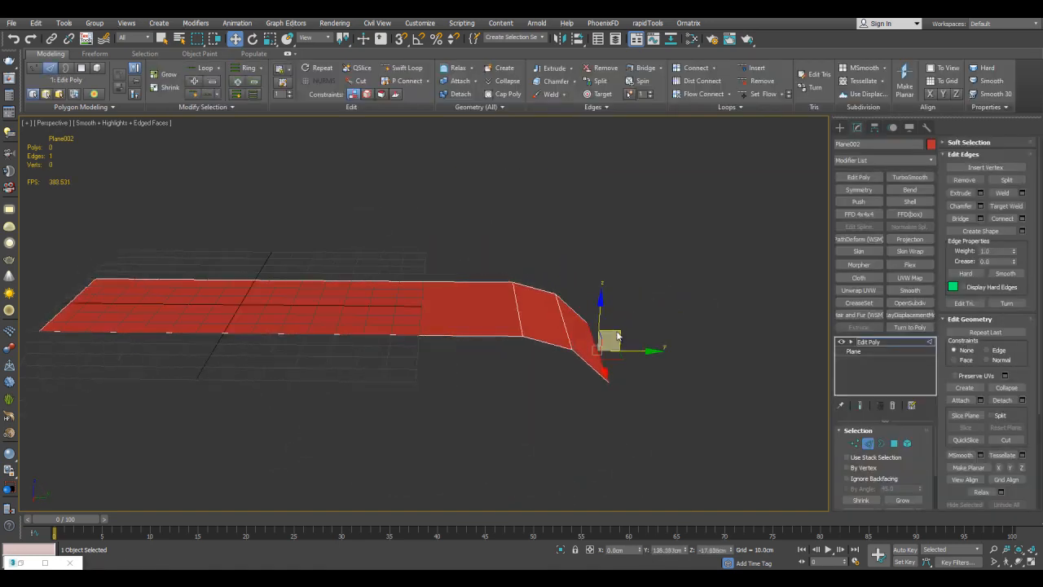
{"action": "middle_click_drag", "start_coordinate": [612, 328], "coordinate": [616, 337], "text": "alt"}
{"action": "left_click_drag", "start_coordinate": [618, 345], "coordinate": [651, 400], "text": "shift"}
{"action": "key", "text": "q"}
{"action": "left_click", "coordinate": [683, 302]}
Insert an edge loop across the plane's flat section just before the bend.
{"action": "middle_click_drag", "start_coordinate": [547, 219], "coordinate": [540, 252]}
{"action": "key", "text": "alt+1"}
{"action": "left_click", "coordinate": [477, 281]}
{"action": "key", "text": "w"}
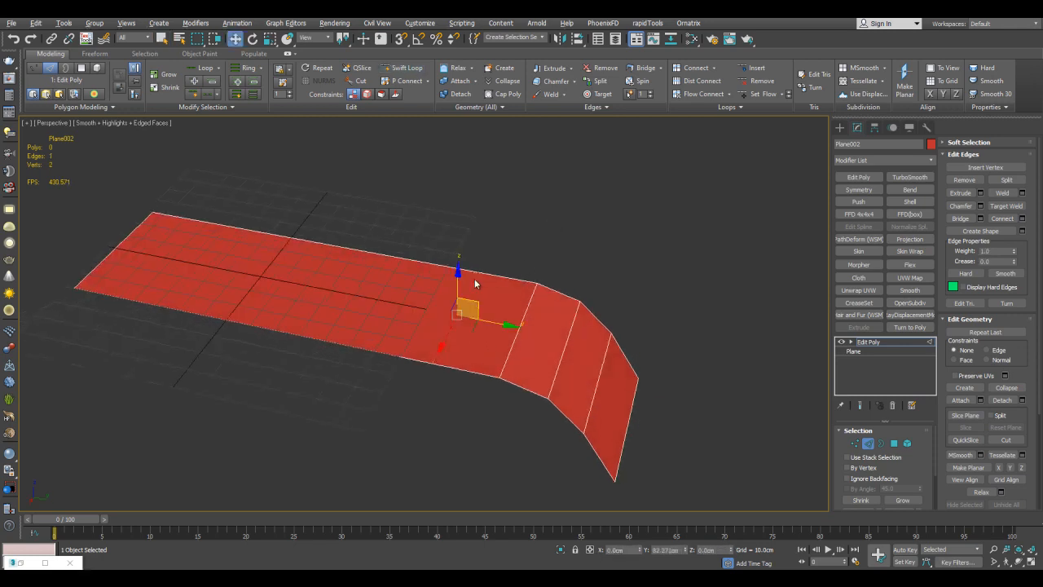
{"action": "middle_click_drag", "start_coordinate": [604, 239], "coordinate": [630, 236]}
{"action": "key", "text": "2"}
Set the plane's object color to green and smooth it with a TurboSmooth modifier at 3 iterations.
{"action": "left_click", "coordinate": [931, 144]}
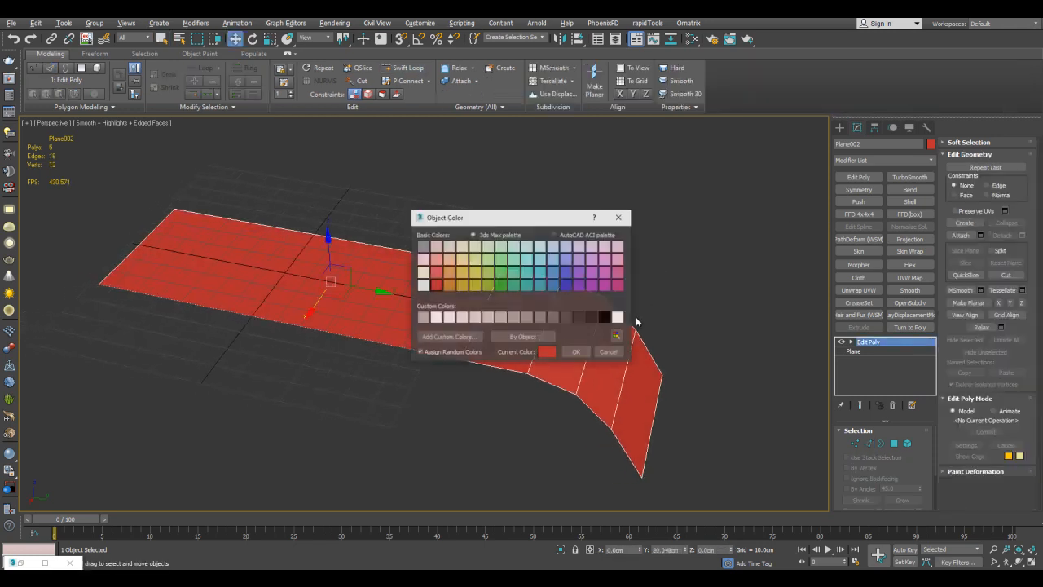
{"action": "left_click", "coordinate": [507, 285]}
{"action": "left_click", "coordinate": [576, 352]}
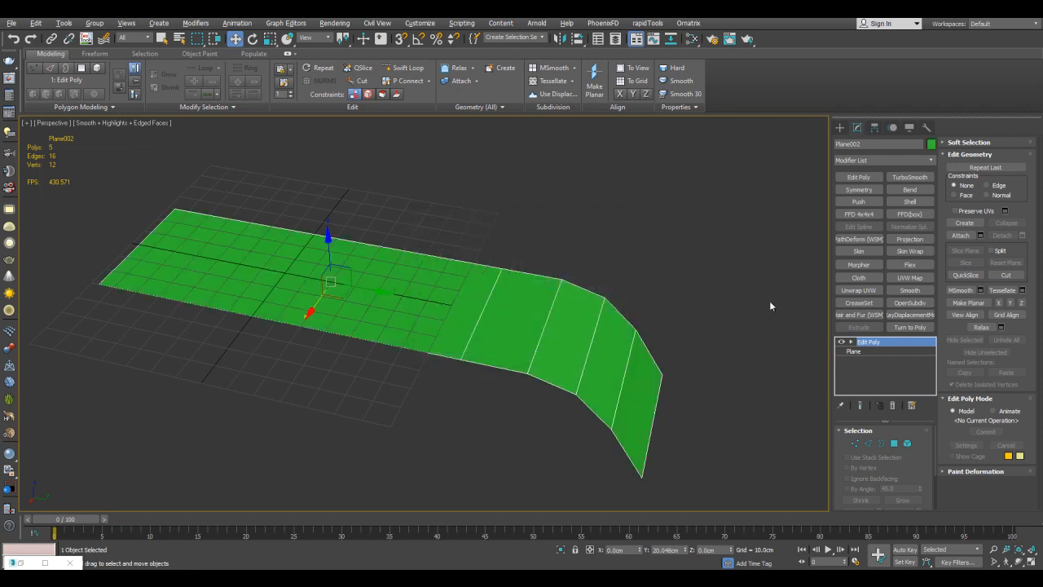
{"action": "left_click", "coordinate": [909, 178]}
{"action": "left_click", "coordinate": [917, 446]}
{"action": "left_click", "coordinate": [917, 446]}
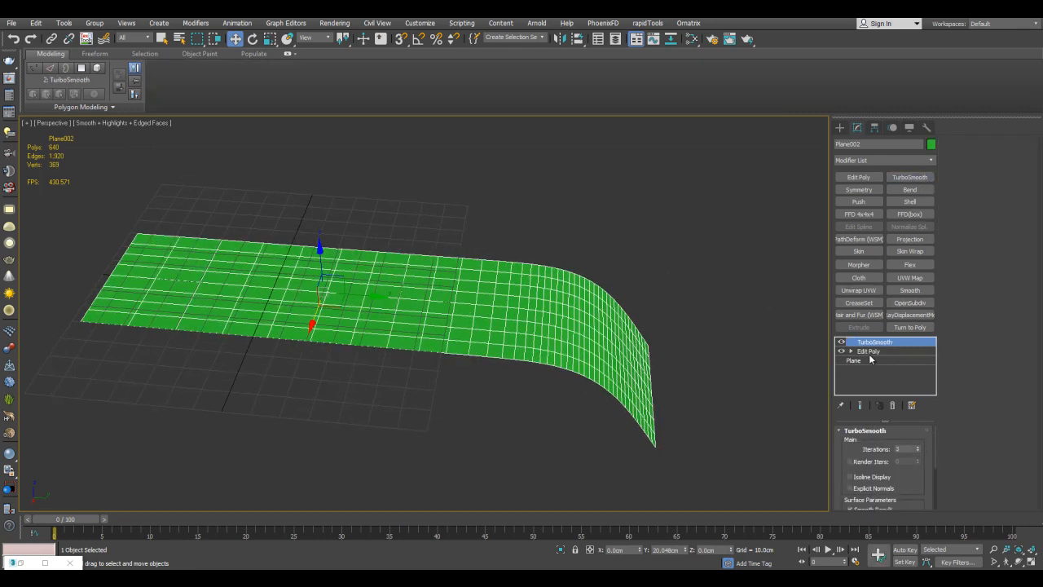
Detach the plane's long flat polygon as a clone from the Edit Poly beneath TurboSmooth.
{"action": "left_click", "coordinate": [865, 351]}
{"action": "key", "text": "4"}
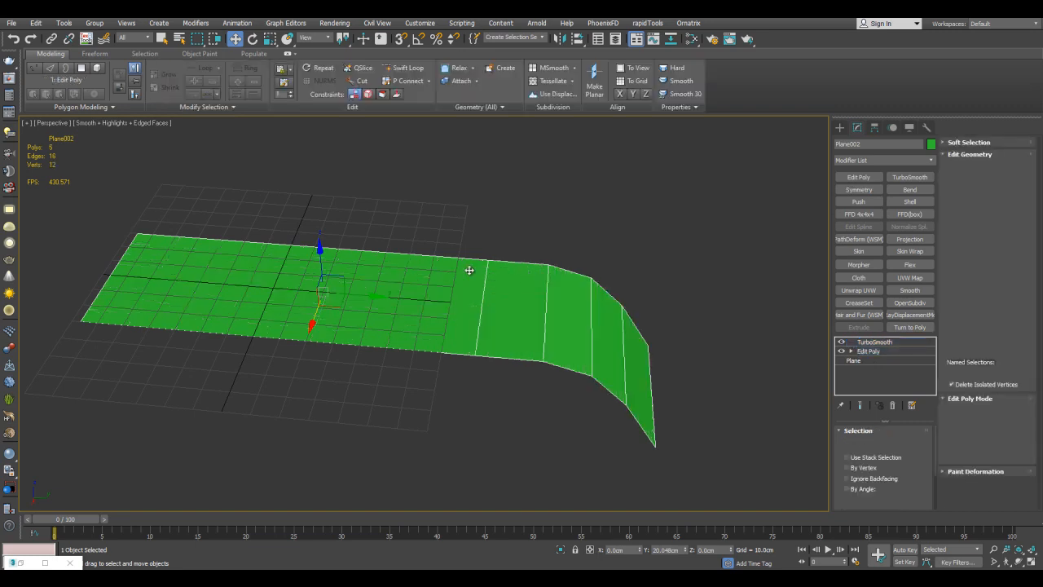
{"action": "left_click", "coordinate": [391, 261]}
{"action": "middle_click_drag", "start_coordinate": [391, 261], "coordinate": [468, 258]}
{"action": "key", "text": "alt+d"}
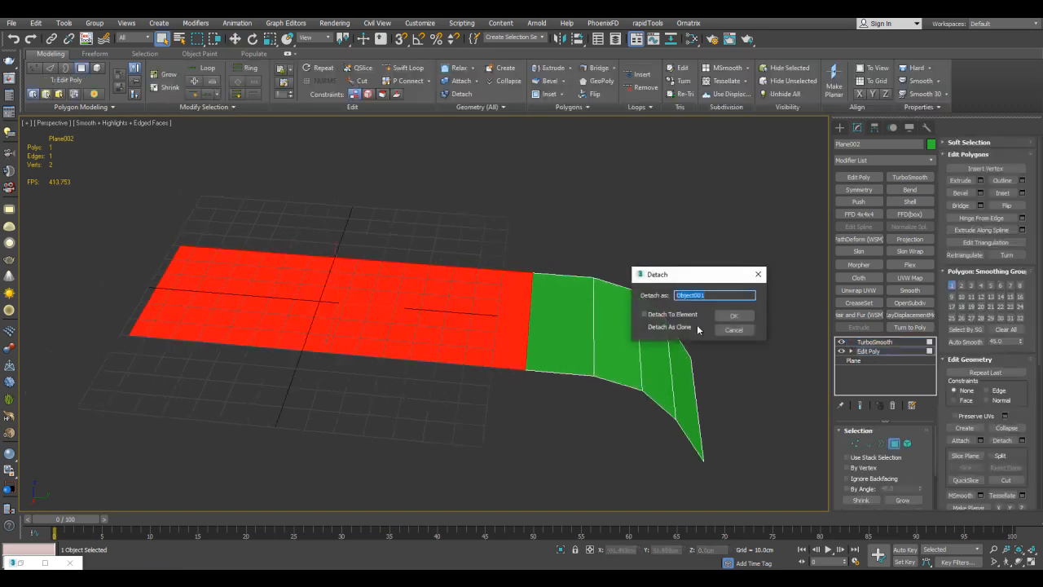
{"action": "left_click", "coordinate": [727, 317]}
{"action": "key", "text": "4"}
Select the detached flat piece and change its object color to orange.
{"action": "left_click", "coordinate": [503, 292]}
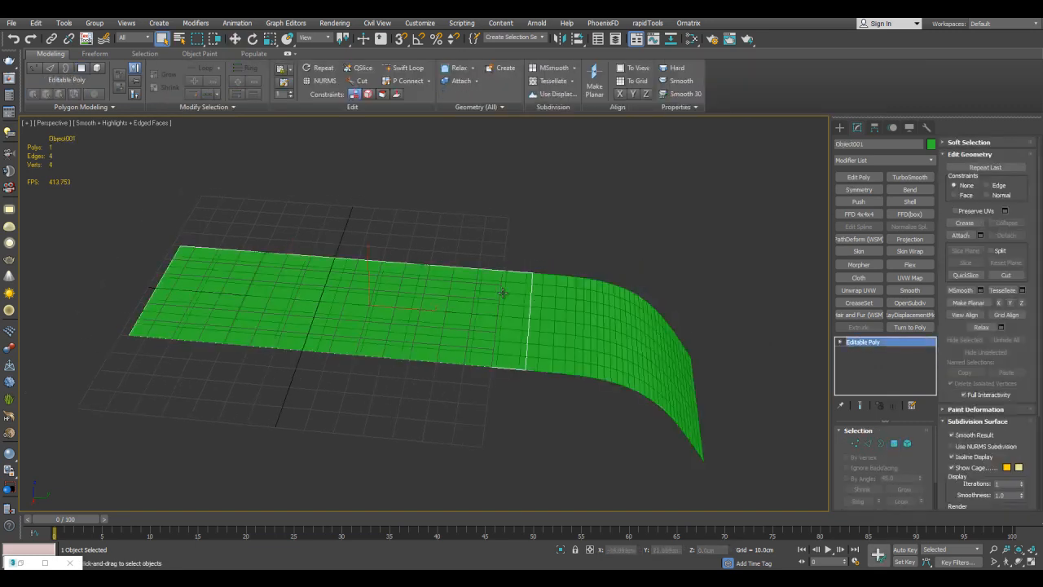
{"action": "left_click", "coordinate": [931, 144]}
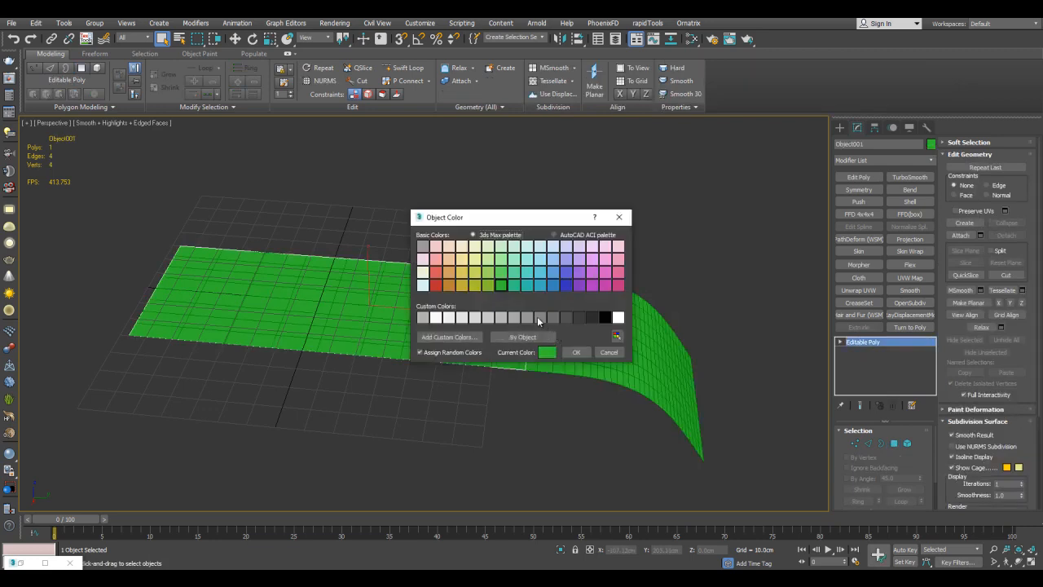
{"action": "left_click", "coordinate": [576, 352]}
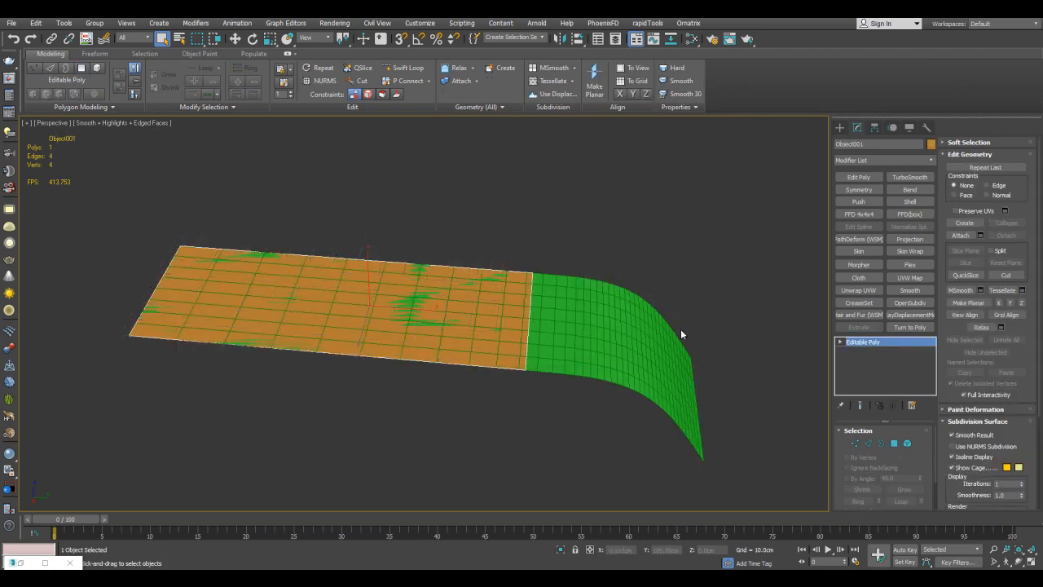
Add an Edit Poly modifier to the orange piece and delete all of its vertices.
{"action": "left_click", "coordinate": [878, 177]}
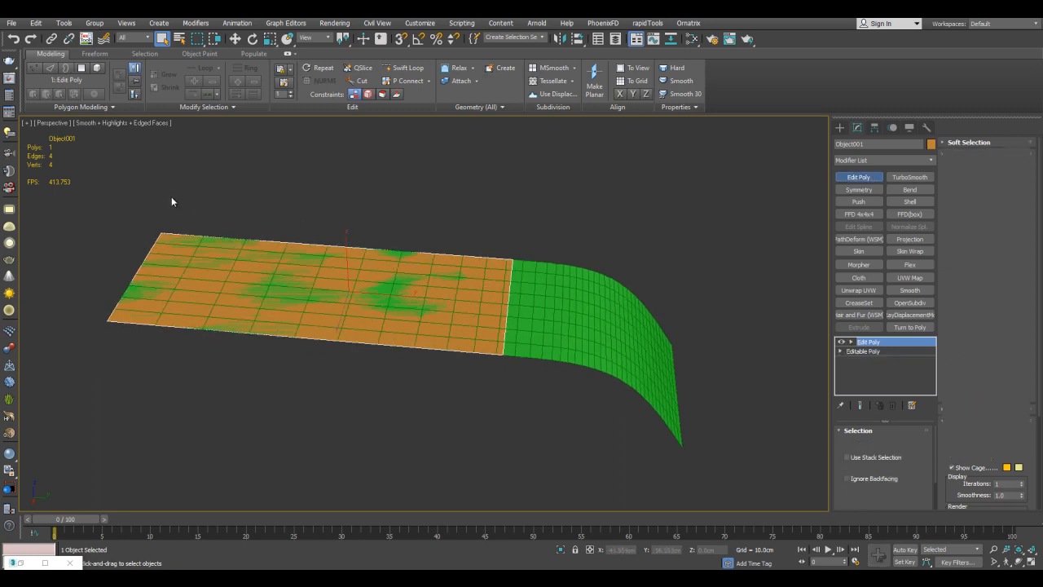
{"action": "key", "text": "1"}
{"action": "scroll", "coordinate": [215, 207], "scroll_direction": "down", "scroll_amount": 2}
{"action": "left_click_drag", "start_coordinate": [138, 189], "coordinate": [337, 325]}
{"action": "left_click", "coordinate": [468, 331]}
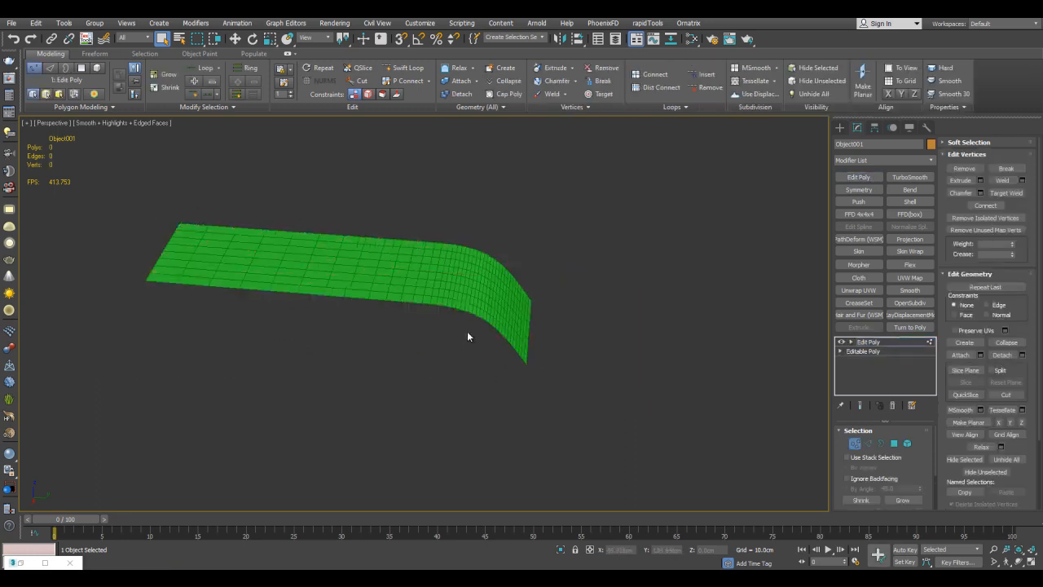
Set the Freeform PolyDraw target to Surface and pick the curved green plane as the drawing surface.
{"action": "left_click", "coordinate": [95, 53]}
{"action": "left_click", "coordinate": [227, 70]}
{"action": "left_click", "coordinate": [222, 92]}
{"action": "left_click", "coordinate": [216, 82]}
{"action": "left_click", "coordinate": [342, 242]}
{"action": "scroll", "coordinate": [343, 219], "scroll_direction": "up", "scroll_amount": 3}
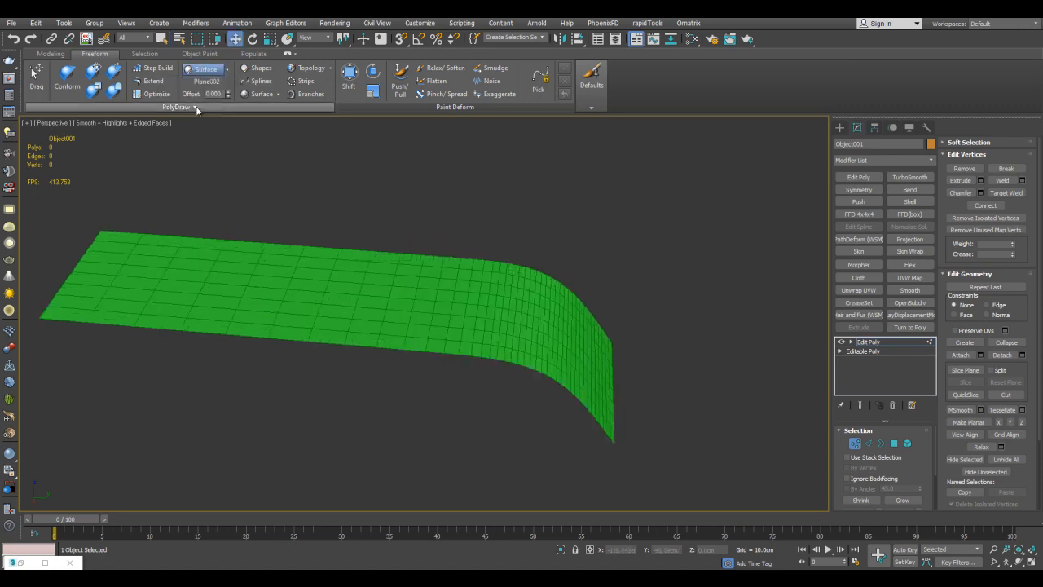
Build one four-sided polygon near the end of the curved plane with Step Build.
{"action": "left_click", "coordinate": [153, 69]}
{"action": "scroll", "coordinate": [430, 219], "scroll_direction": "up", "scroll_amount": 3}
{"action": "middle_click_drag", "start_coordinate": [443, 217], "coordinate": [502, 248], "text": "alt"}
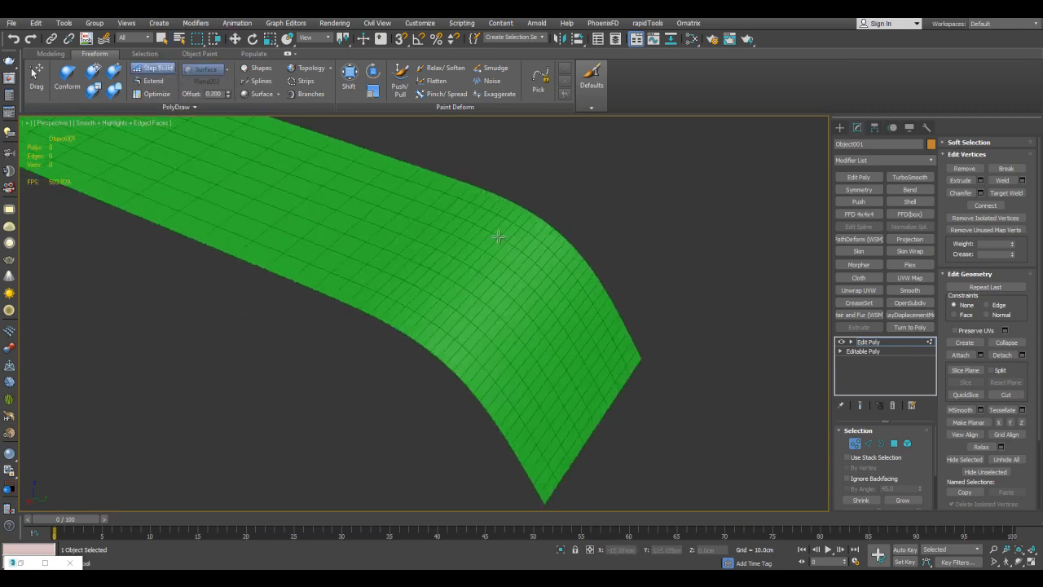
{"action": "mouse_move", "coordinate": [580, 334]}
{"action": "middle_mouse_down", "text": "alt"}
{"action": "mouse_move", "coordinate": [565, 363]}
{"action": "mouse_move", "coordinate": [546, 368]}
{"action": "middle_mouse_up", "text": "alt"}
{"action": "left_click", "coordinate": [572, 360], "text": "shift"}
{"action": "right_click", "coordinate": [755, 317]}
{"action": "key", "text": "1"}
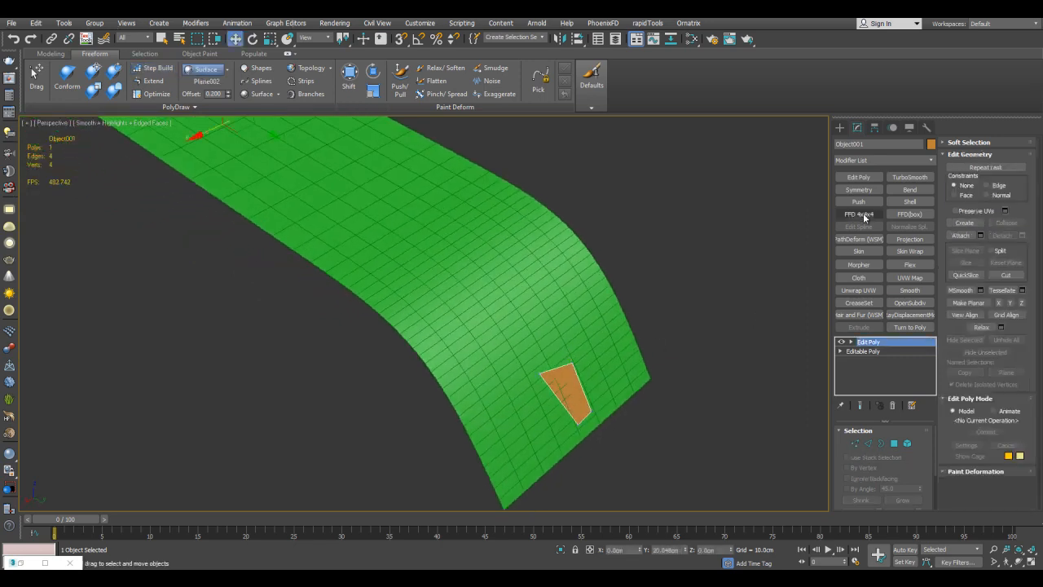
Mirror the new polygon with a Symmetry modifier on the X axis with Flip enabled.
{"action": "key", "text": "q"}
{"action": "left_click", "coordinate": [862, 191]}
{"action": "left_click", "coordinate": [869, 463]}
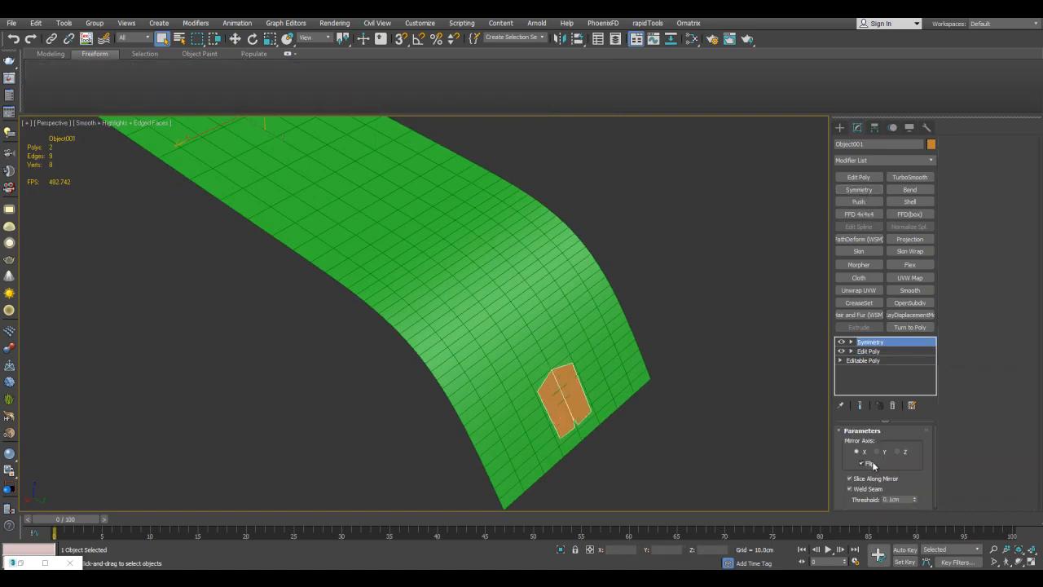
In the Edit Poly beneath Symmetry, extend the starting polygon up the curved plane to form a central stem.
{"action": "left_click", "coordinate": [869, 350]}
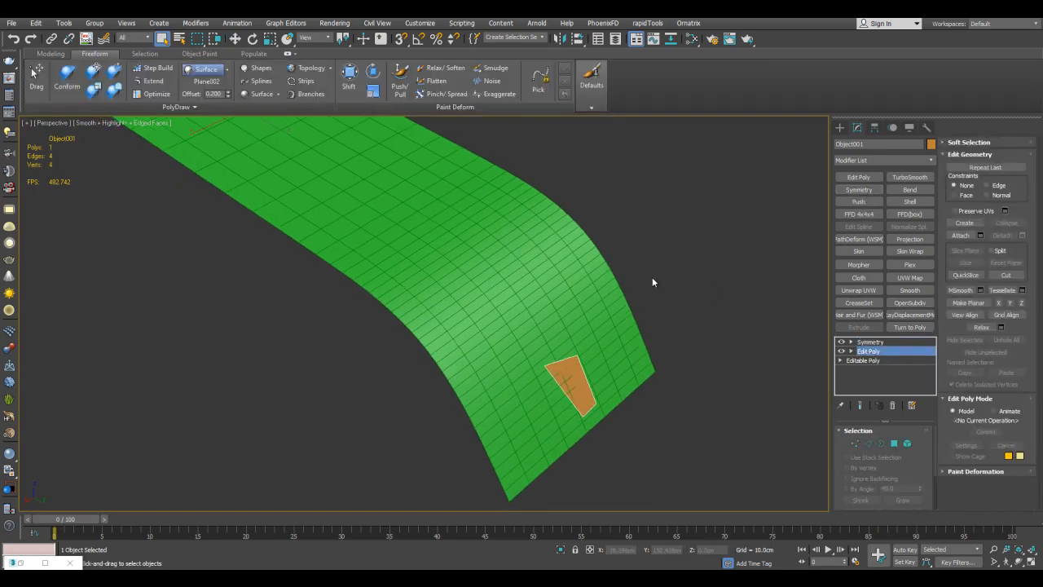
{"action": "key", "text": "1"}
{"action": "middle_click_drag", "start_coordinate": [638, 310], "coordinate": [575, 334], "text": "alt"}
{"action": "left_click_drag", "start_coordinate": [525, 367], "coordinate": [497, 311], "text": "shift"}
{"action": "middle_click_drag", "start_coordinate": [543, 304], "coordinate": [557, 321]}
{"action": "scroll", "coordinate": [521, 316], "scroll_direction": "up", "scroll_amount": 3}
{"action": "left_click_drag", "start_coordinate": [498, 316], "coordinate": [494, 286], "text": "shift"}
{"action": "middle_click_drag", "start_coordinate": [521, 303], "coordinate": [493, 298], "text": "alt"}
{"action": "left_click_drag", "start_coordinate": [510, 308], "coordinate": [567, 250]}
{"action": "middle_click_drag", "start_coordinate": [543, 246], "coordinate": [557, 286], "text": "alt"}
{"action": "left_click_drag", "start_coordinate": [560, 294], "coordinate": [559, 237], "text": "shift"}
Extend the stem's upper end outward into a curved arm that finishes in an upright prong.
{"action": "scroll", "coordinate": [596, 311], "scroll_direction": "down", "scroll_amount": 3}
{"action": "middle_click_drag", "start_coordinate": [558, 236], "coordinate": [582, 306], "text": "alt"}
{"action": "scroll", "coordinate": [586, 295], "scroll_direction": "up", "scroll_amount": 3}
{"action": "left_click_drag", "start_coordinate": [580, 304], "coordinate": [569, 234], "text": "shift"}
{"action": "middle_click_drag", "start_coordinate": [570, 243], "coordinate": [561, 217], "text": "alt"}
{"action": "left_click_drag", "start_coordinate": [591, 213], "coordinate": [563, 202], "text": "ctrl+alt+shift"}
{"action": "left_click_drag", "start_coordinate": [572, 287], "coordinate": [572, 279], "text": "ctrl+alt+shift"}
{"action": "left_click_drag", "start_coordinate": [602, 286], "coordinate": [603, 276], "text": "ctrl+alt+shift"}
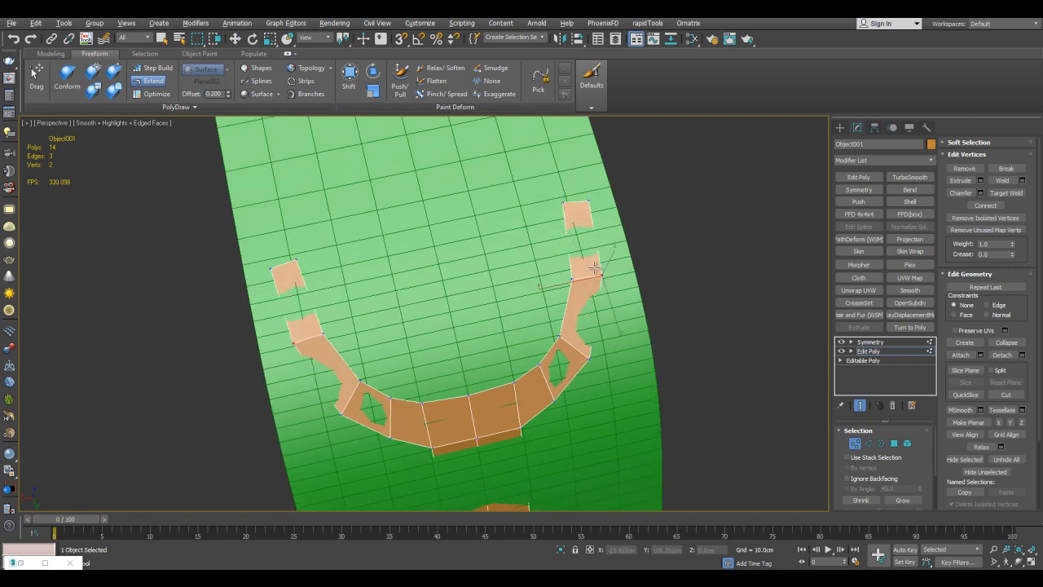
{"action": "middle_click_drag", "start_coordinate": [599, 298], "coordinate": [593, 288]}
Adjust the vertices around the junction of the stem and the curved arm.
{"action": "key", "text": "w"}
{"action": "left_click", "coordinate": [665, 269]}
{"action": "middle_click_drag", "start_coordinate": [662, 472], "coordinate": [654, 321]}
{"action": "key", "text": "e"}
{"action": "middle_click_drag", "start_coordinate": [528, 368], "coordinate": [527, 362]}
{"action": "left_click_drag", "start_coordinate": [485, 417], "coordinate": [484, 424], "text": "ctrl+alt+shift"}
Select all vertices of the ornament and subdivide the mesh once with MSmooth.
{"action": "key", "text": "w"}
{"action": "key", "text": "ctrl+a"}
{"action": "left_click", "coordinate": [961, 410]}
{"action": "middle_click_drag", "start_coordinate": [670, 331], "coordinate": [680, 350], "text": "alt"}
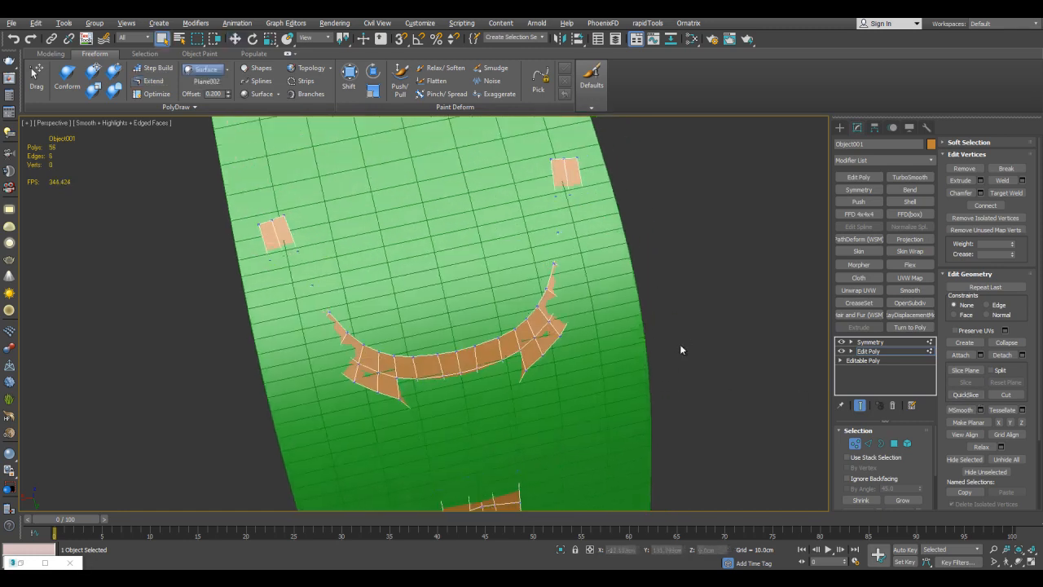
Stack a second Edit Poly and a second Symmetry above the first Symmetry, and return to the new Edit Poly.
{"action": "left_click", "coordinate": [870, 342]}
{"action": "left_click", "coordinate": [853, 178]}
{"action": "left_click", "coordinate": [857, 189]}
{"action": "left_click", "coordinate": [868, 350]}
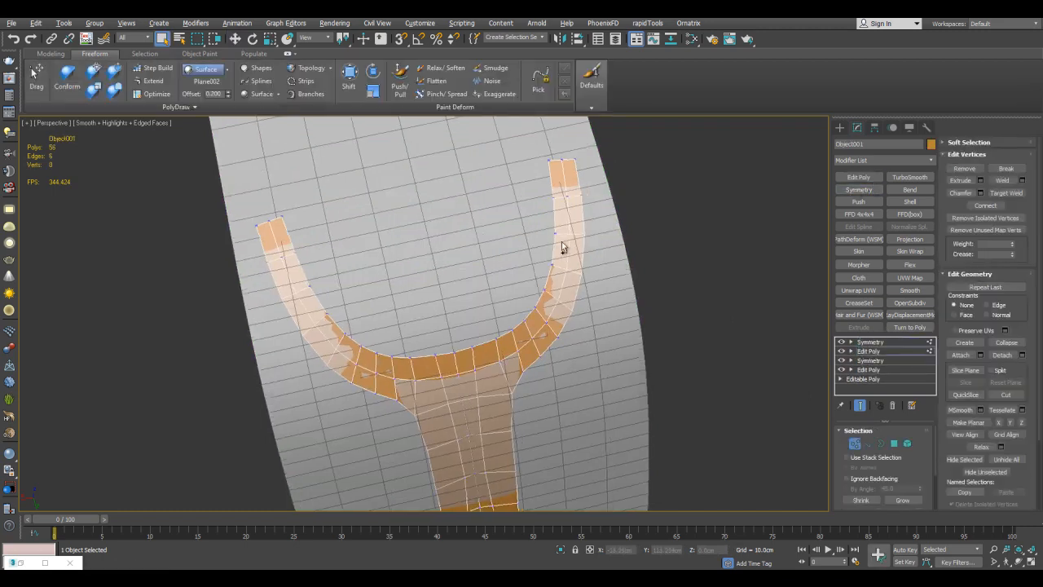
Extend a wavy strip from the prong's inner edge to the centre line, peaking in the middle, and even out its vertices.
{"action": "scroll", "coordinate": [584, 220], "scroll_direction": "up", "scroll_amount": 2}
{"action": "left_click_drag", "start_coordinate": [585, 220], "coordinate": [554, 278], "text": "shift"}
{"action": "left_click_drag", "start_coordinate": [547, 227], "coordinate": [382, 252], "text": "ctrl+alt+shift"}
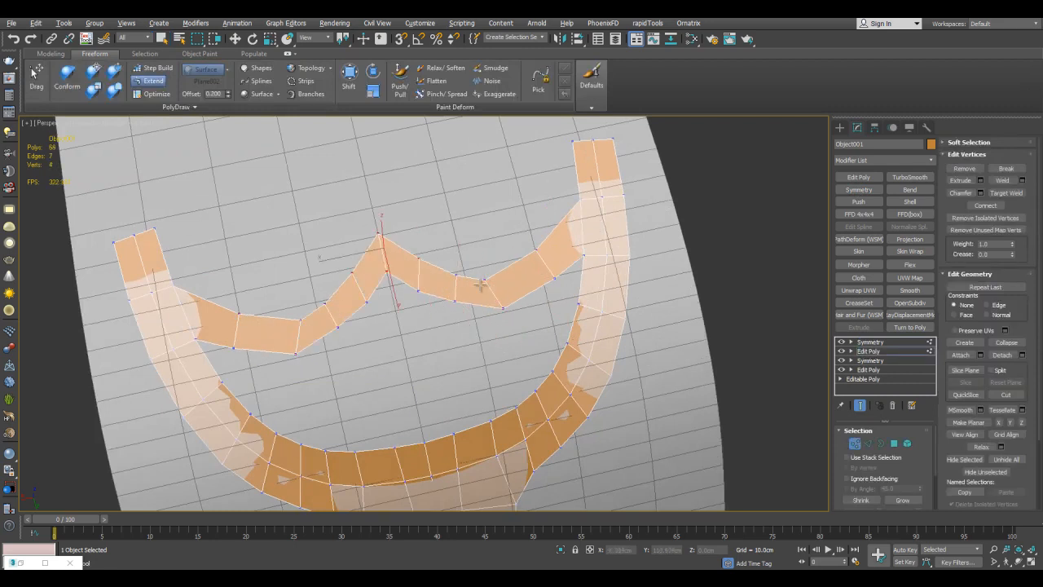
{"action": "middle_click_drag", "start_coordinate": [402, 266], "coordinate": [424, 222]}
{"action": "left_click_drag", "start_coordinate": [507, 236], "coordinate": [527, 258], "text": "ctrl+alt+shift"}
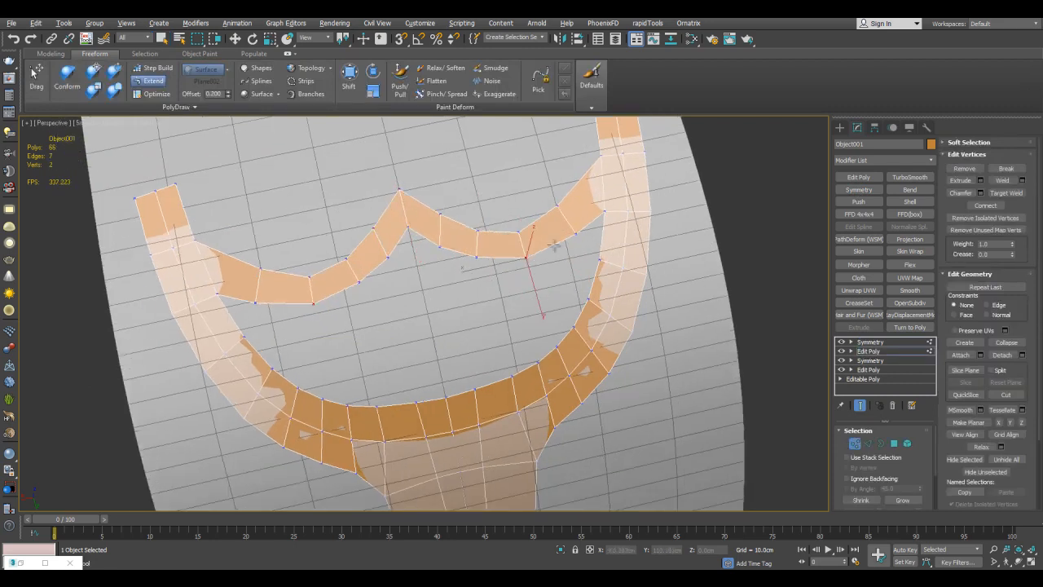
{"action": "middle_click_drag", "start_coordinate": [541, 261], "coordinate": [536, 214]}
Form a small spike at the middle of the arc's inner edge and cut an extra edge at its base.
{"action": "left_click_drag", "start_coordinate": [471, 319], "coordinate": [477, 297], "text": "shift"}
{"action": "mouse_move", "coordinate": [454, 294]}
{"action": "left_mouse_down", "text": "ctrl+alt+shift"}
{"action": "mouse_move", "coordinate": [453, 278]}
{"action": "mouse_move", "coordinate": [468, 301]}
{"action": "left_mouse_up", "text": "ctrl+alt+shift"}
{"action": "key", "text": "e"}
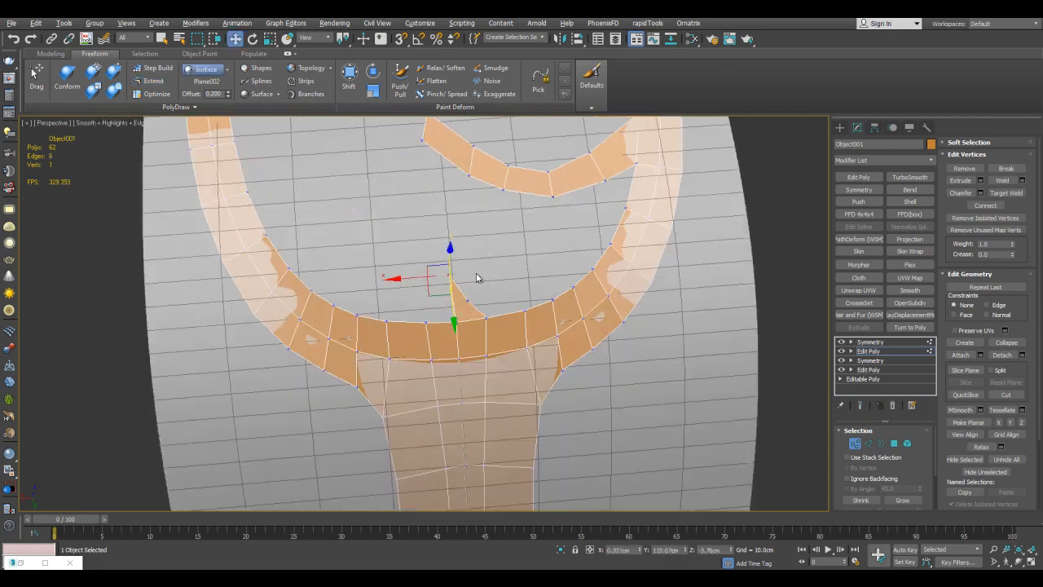
{"action": "scroll", "coordinate": [475, 274], "scroll_direction": "up", "scroll_amount": 3}
{"action": "key", "text": "alt+c"}
{"action": "left_click", "coordinate": [437, 317]}
{"action": "left_click", "coordinate": [463, 318]}
{"action": "right_click", "coordinate": [470, 305]}
{"action": "scroll", "coordinate": [470, 305], "scroll_direction": "down", "scroll_amount": 5}
Thicken the mirrored ornament with a Shell modifier, using an outer amount of about 1.55 cm.
{"action": "left_click", "coordinate": [896, 342]}
{"action": "left_click", "coordinate": [911, 202]}
{"action": "middle_click_drag", "start_coordinate": [737, 208], "coordinate": [654, 324], "text": "alt"}
{"action": "left_click_drag", "start_coordinate": [918, 457], "coordinate": [920, 373]}
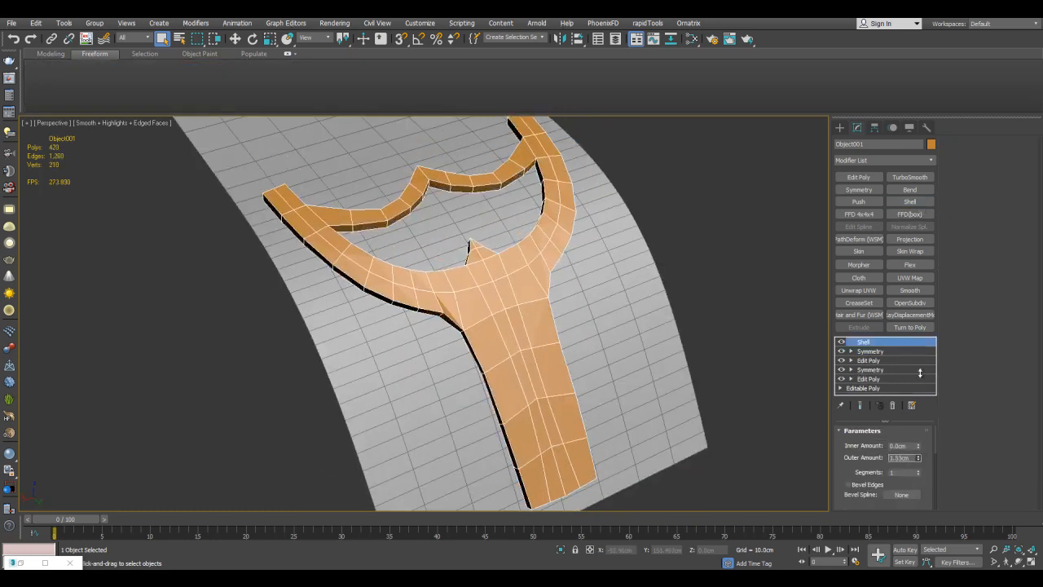
Smooth the shelled ornament with a TurboSmooth modifier, raise its iterations and inspect it without edged faces.
{"action": "left_click", "coordinate": [914, 179]}
{"action": "left_click", "coordinate": [917, 447]}
{"action": "key", "text": "F4"}
{"action": "left_click", "coordinate": [697, 334]}
{"action": "middle_click_drag", "start_coordinate": [697, 333], "coordinate": [607, 266], "text": "alt"}
{"action": "key", "text": "F4"}
Widen the supporting plane by scaling its vertices in the Edit Poly beneath TurboSmooth.
{"action": "left_click", "coordinate": [660, 286]}
{"action": "left_click", "coordinate": [868, 351]}
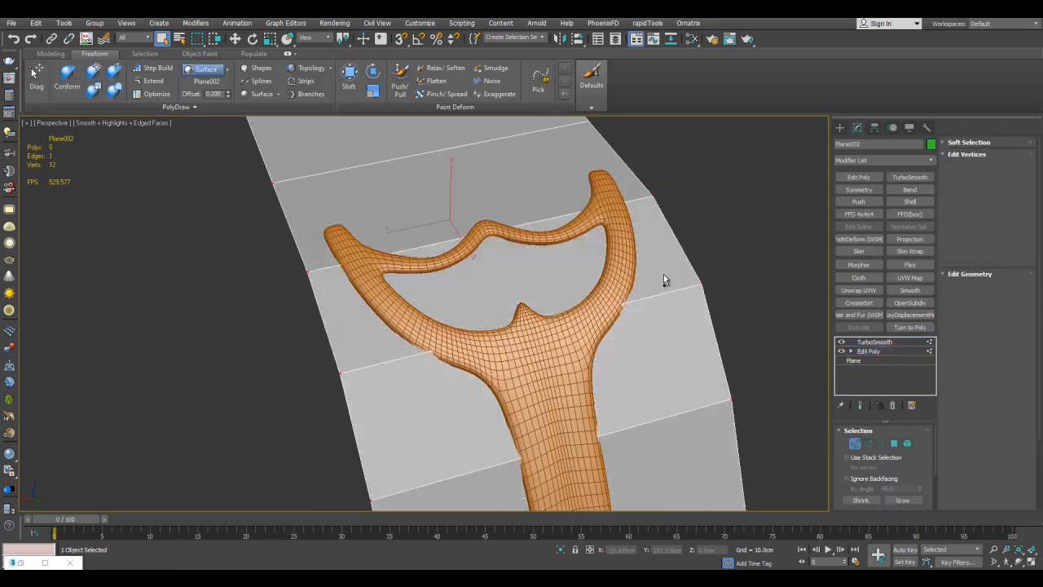
{"action": "key", "text": "1"}
{"action": "scroll", "coordinate": [497, 268], "scroll_direction": "down", "scroll_amount": 3}
{"action": "key", "text": "r"}
{"action": "left_click", "coordinate": [860, 404]}
{"action": "left_click_drag", "start_coordinate": [417, 255], "coordinate": [382, 260]}
{"action": "key", "text": "1"}
{"action": "key", "text": "q"}
In the ornament's upper Edit Poly, extend a two-segment side branch outward from the base of the stem.
{"action": "left_click", "coordinate": [533, 324]}
{"action": "left_click", "coordinate": [870, 369]}
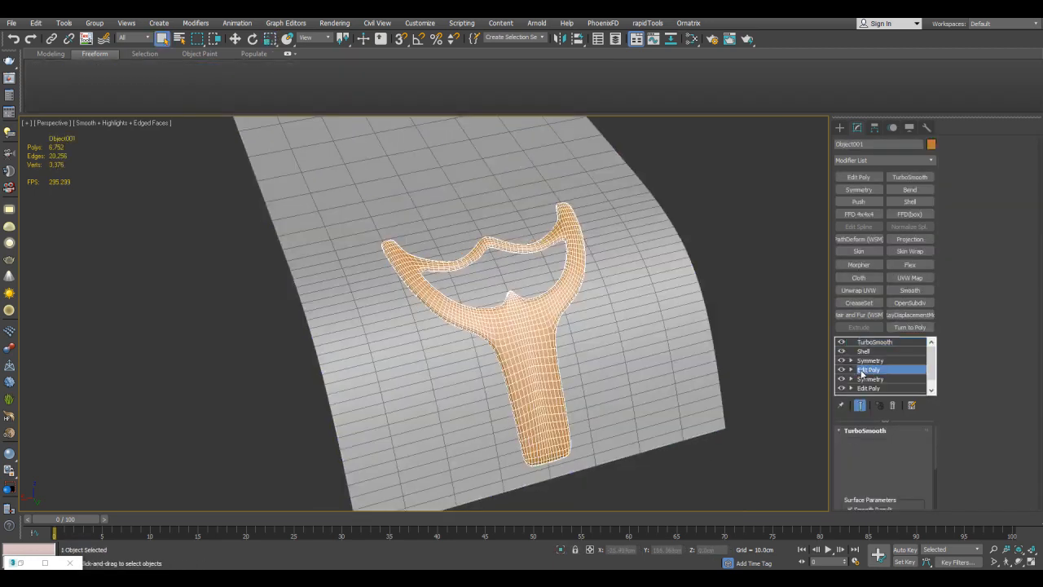
{"action": "key", "text": "1"}
{"action": "middle_click_drag", "start_coordinate": [711, 369], "coordinate": [686, 276]}
{"action": "left_click", "coordinate": [859, 405]}
{"action": "left_click", "coordinate": [153, 81]}
{"action": "scroll", "coordinate": [572, 367], "scroll_direction": "up", "scroll_amount": 3}
{"action": "middle_click_drag", "start_coordinate": [619, 318], "coordinate": [526, 305], "text": "alt"}
{"action": "left_click_drag", "start_coordinate": [479, 315], "coordinate": [532, 312], "text": "shift"}
{"action": "left_click_drag", "start_coordinate": [532, 313], "coordinate": [621, 325], "text": "shift"}
Reposition the side branch's vertices to curve its joint with the stem and taper its outer end.
{"action": "scroll", "coordinate": [539, 310], "scroll_direction": "up", "scroll_amount": 3}
{"action": "left_click_drag", "start_coordinate": [444, 286], "coordinate": [459, 271], "text": "ctrl+alt+shift"}
{"action": "middle_click_drag", "start_coordinate": [519, 272], "coordinate": [523, 281]}
{"action": "left_click", "coordinate": [859, 405]}
{"action": "middle_click_drag", "start_coordinate": [556, 285], "coordinate": [530, 316]}
{"action": "scroll", "coordinate": [561, 310], "scroll_direction": "down", "scroll_amount": 3}
{"action": "left_click", "coordinate": [859, 405]}
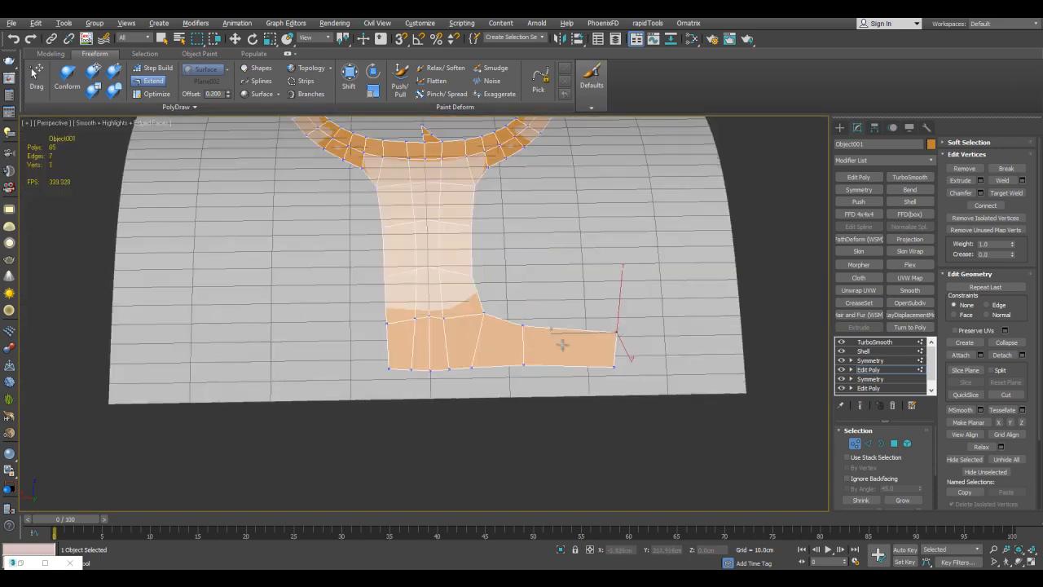
{"action": "key", "text": "grave"}
{"action": "middle_click_drag", "start_coordinate": [594, 358], "coordinate": [603, 333]}
{"action": "key", "text": "grave"}
{"action": "key", "text": "grave"}
Raise the middle end vertex of the right prong to give it a pointed tip.
{"action": "middle_click_drag", "start_coordinate": [584, 261], "coordinate": [604, 277]}
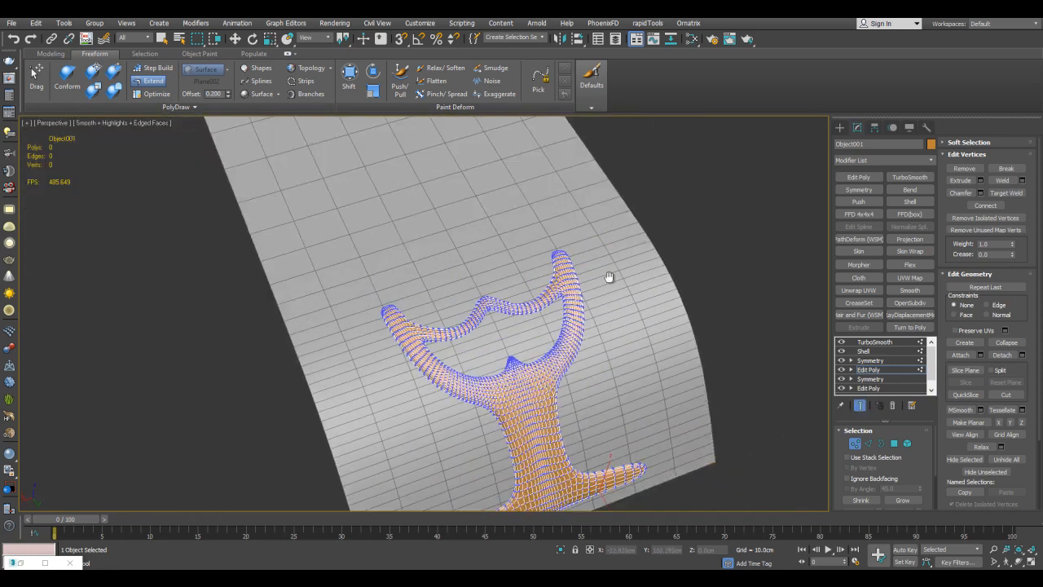
{"action": "scroll", "coordinate": [610, 278], "scroll_direction": "up", "scroll_amount": 6}
{"action": "key", "text": "grave"}
{"action": "left_click_drag", "start_coordinate": [533, 295], "coordinate": [534, 282], "text": "ctrl+alt+shift"}
{"action": "key", "text": "grave"}
Build two separate connected polygons beside the right prong's tip with Step Build.
{"action": "key", "text": "s"}
{"action": "middle_click_drag", "start_coordinate": [571, 274], "coordinate": [572, 252], "text": "alt"}
{"action": "key", "text": "grave"}
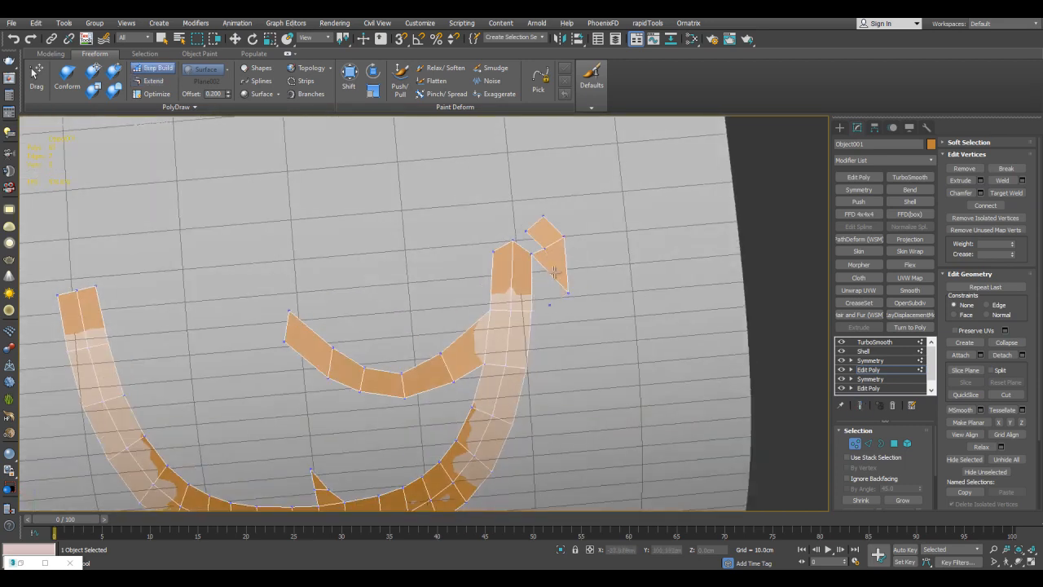
{"action": "left_click", "coordinate": [558, 271], "text": "shift"}
{"action": "key", "text": "grave"}
{"action": "middle_click_drag", "start_coordinate": [576, 270], "coordinate": [554, 319]}
{"action": "scroll", "coordinate": [554, 316], "scroll_direction": "down", "scroll_amount": 3}
{"action": "key", "text": "grave"}
Extend the new polygons into a long narrow strip running up the flat part of the plane near its edge.
{"action": "key", "text": "e"}
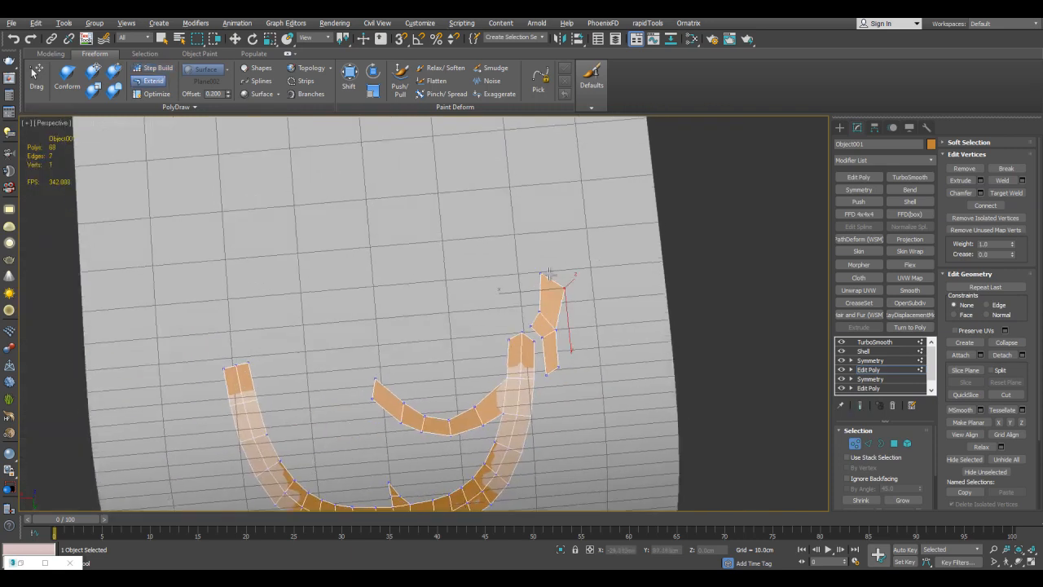
{"action": "key", "text": "grave"}
{"action": "scroll", "coordinate": [562, 230], "scroll_direction": "down", "scroll_amount": 4}
{"action": "middle_click_drag", "start_coordinate": [557, 226], "coordinate": [578, 293], "text": "alt"}
{"action": "key", "text": "grave"}
{"action": "left_click_drag", "start_coordinate": [577, 318], "coordinate": [571, 230], "text": "shift"}
{"action": "middle_click_drag", "start_coordinate": [577, 252], "coordinate": [580, 343]}
{"action": "scroll", "coordinate": [579, 326], "scroll_direction": "up", "scroll_amount": 4}
{"action": "left_click_drag", "start_coordinate": [572, 359], "coordinate": [576, 303], "text": "shift"}
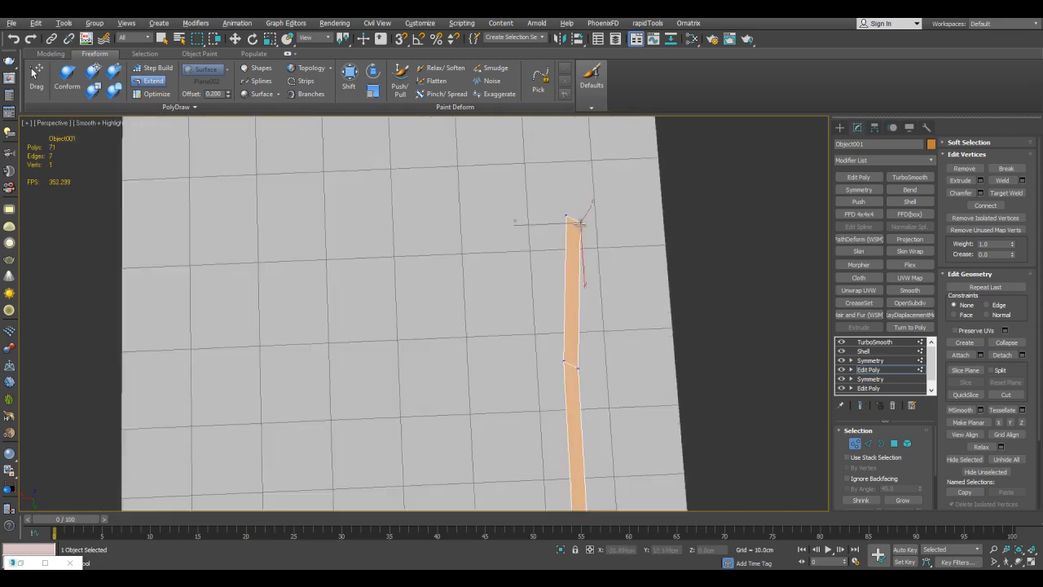
Reposition the long strip's vertices so it widens above the prong and narrows upward, and check the smoothed result.
{"action": "left_click_drag", "start_coordinate": [564, 216], "coordinate": [554, 216], "text": "ctrl+alt+shift"}
{"action": "middle_click_drag", "start_coordinate": [575, 362], "coordinate": [577, 337]}
{"action": "left_click_drag", "start_coordinate": [577, 339], "coordinate": [602, 339], "text": "ctrl+alt+shift"}
{"action": "middle_click_drag", "start_coordinate": [600, 313], "coordinate": [585, 174]}
{"action": "scroll", "coordinate": [582, 192], "scroll_direction": "down", "scroll_amount": 3}
{"action": "left_click_drag", "start_coordinate": [558, 286], "coordinate": [560, 287], "text": "ctrl+alt+shift"}
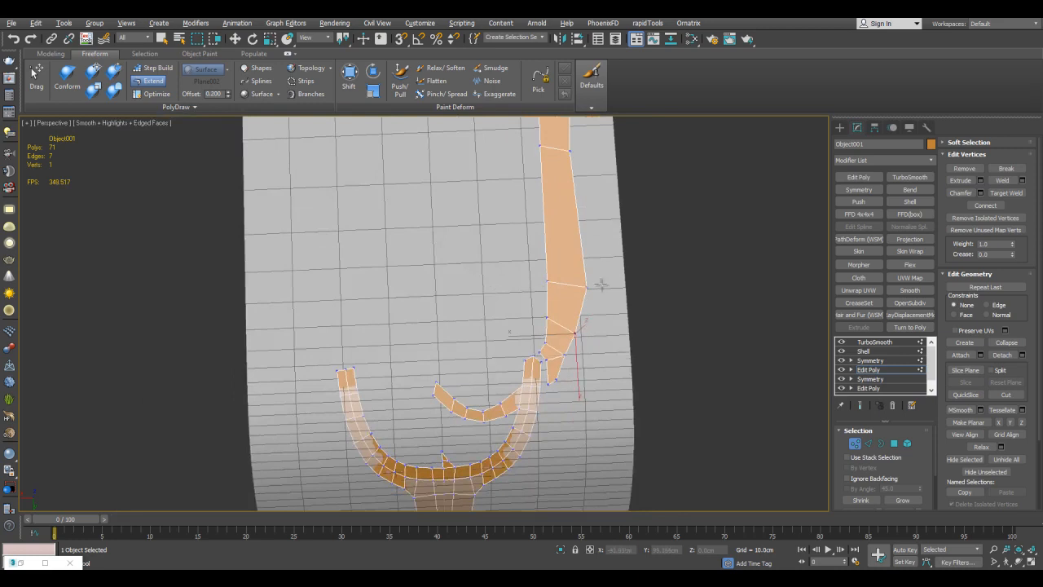
{"action": "middle_click_drag", "start_coordinate": [606, 166], "coordinate": [610, 275]}
{"action": "left_click", "coordinate": [576, 152]}
{"action": "key", "text": "grave"}
{"action": "scroll", "coordinate": [594, 213], "scroll_direction": "down", "scroll_amount": 4}
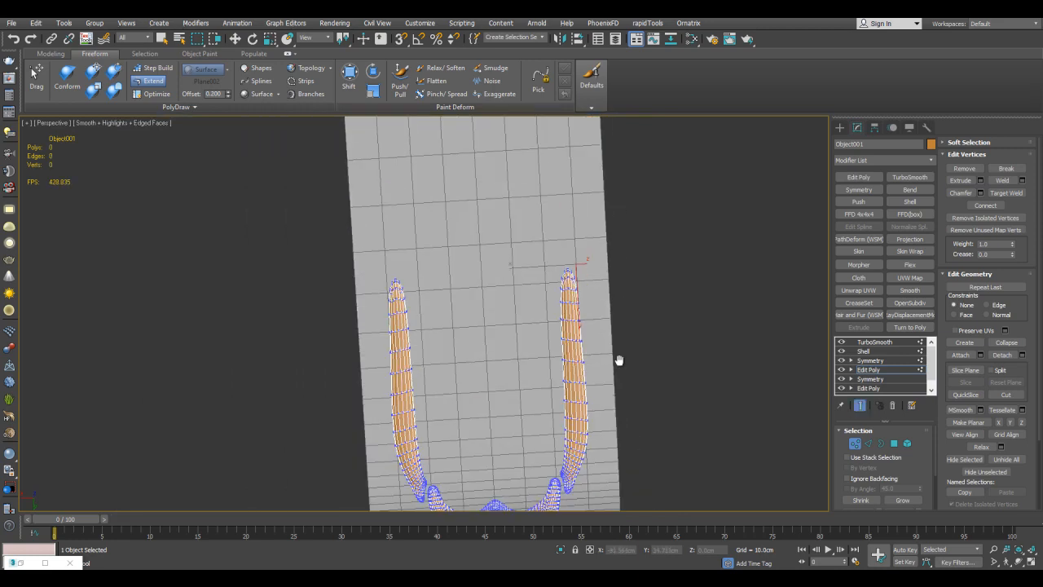
Extend the long strip's upper end in a curve inward to the centre line near the plane's far end.
{"action": "key", "text": "grave"}
{"action": "scroll", "coordinate": [617, 207], "scroll_direction": "up", "scroll_amount": 2}
{"action": "middle_click_drag", "start_coordinate": [613, 196], "coordinate": [607, 371]}
{"action": "left_click_drag", "start_coordinate": [572, 365], "coordinate": [574, 352], "text": "shift"}
{"action": "left_click_drag", "start_coordinate": [556, 255], "coordinate": [503, 189], "text": "shift"}
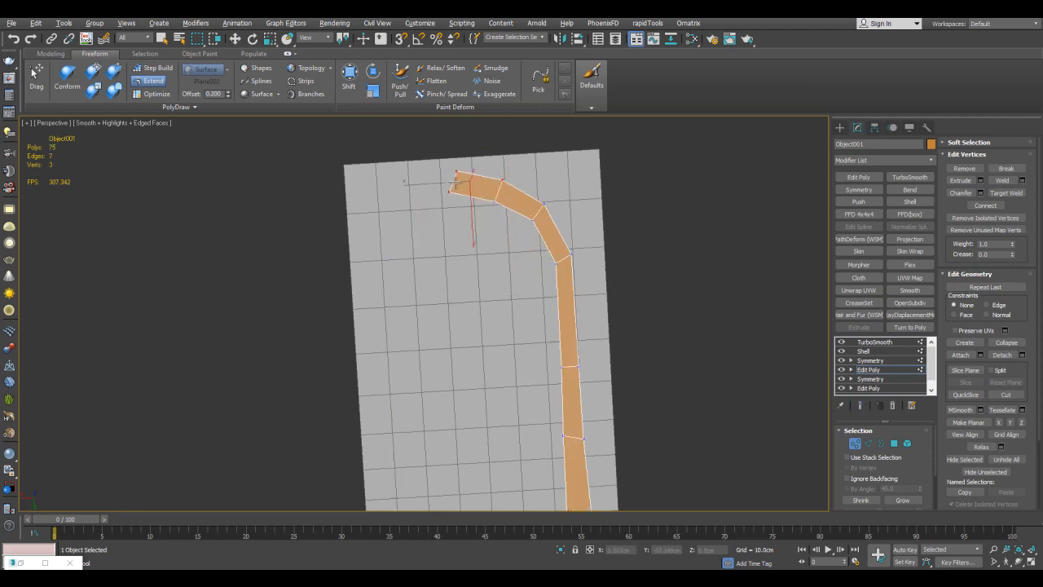
Extend a small arch of polygons inward from the long strip's lower end, passing over the right prong's tip.
{"action": "key", "text": "grave"}
{"action": "scroll", "coordinate": [552, 171], "scroll_direction": "down", "scroll_amount": 4}
{"action": "middle_click_drag", "start_coordinate": [575, 244], "coordinate": [632, 253], "text": "alt"}
{"action": "scroll", "coordinate": [653, 252], "scroll_direction": "up", "scroll_amount": 3}
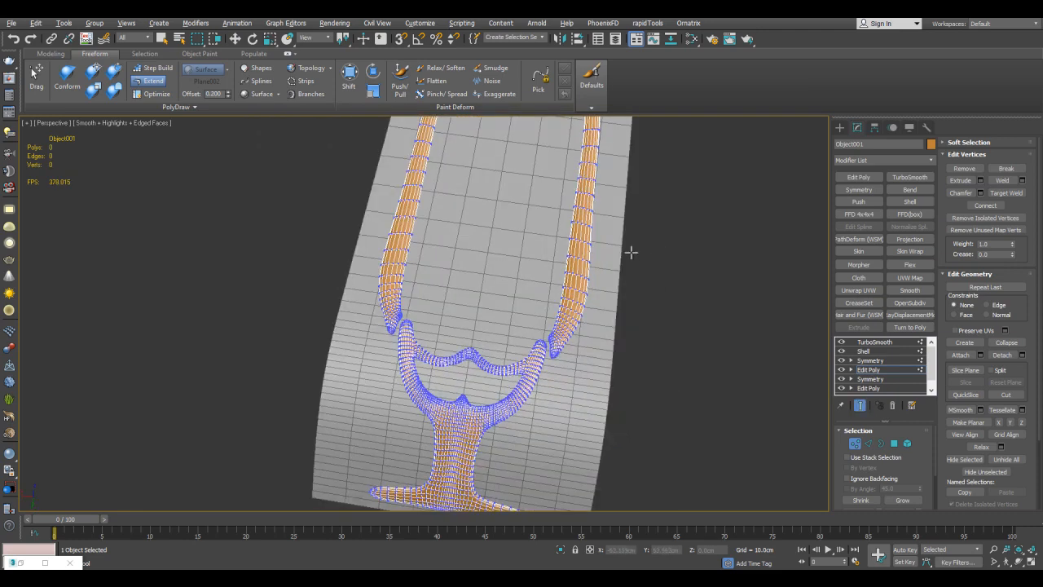
{"action": "scroll", "coordinate": [596, 326], "scroll_direction": "up", "scroll_amount": 5}
{"action": "key", "text": "grave"}
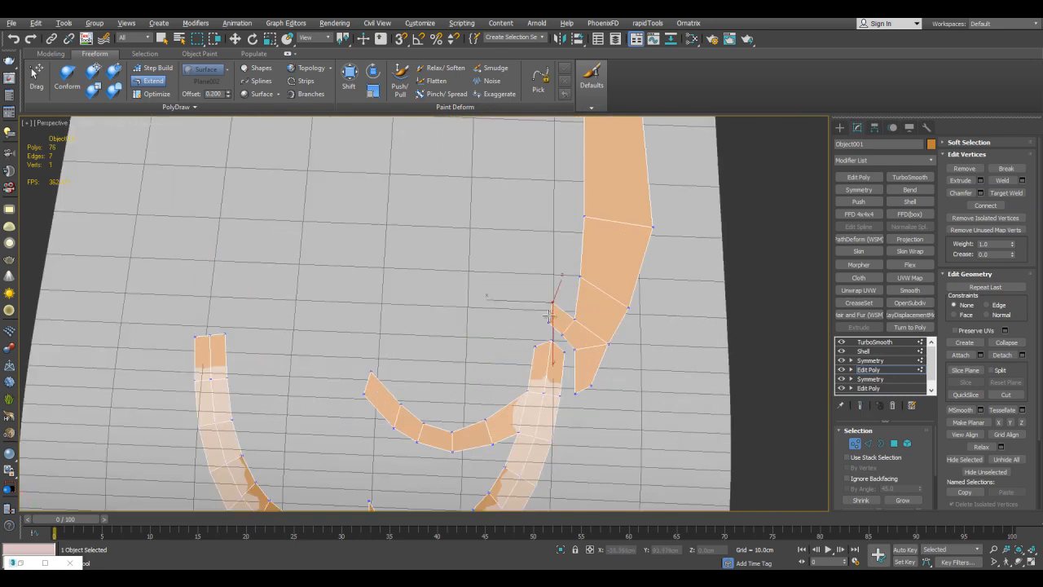
{"action": "key", "text": "grave"}
{"action": "middle_click_drag", "start_coordinate": [534, 308], "coordinate": [601, 264]}
{"action": "key", "text": "grave"}
Continue the arch as a thin branch curving inward and up the plane until it crosses the centre line.
{"action": "left_click_drag", "start_coordinate": [596, 284], "coordinate": [550, 230], "text": "shift"}
{"action": "middle_click_drag", "start_coordinate": [550, 230], "coordinate": [561, 250]}
{"action": "left_click_drag", "start_coordinate": [561, 250], "coordinate": [507, 216], "text": "shift"}
{"action": "left_click_drag", "start_coordinate": [508, 217], "coordinate": [421, 198], "text": "shift"}
{"action": "key", "text": "grave"}
{"action": "middle_click_drag", "start_coordinate": [421, 198], "coordinate": [568, 294], "text": "alt"}
{"action": "key", "text": "grave"}
Extend a tall polygon upward from the branch's inner end and divide it with one lengthwise and one crosswise edge loop.
{"action": "left_click_drag", "start_coordinate": [509, 331], "coordinate": [528, 239], "text": "shift"}
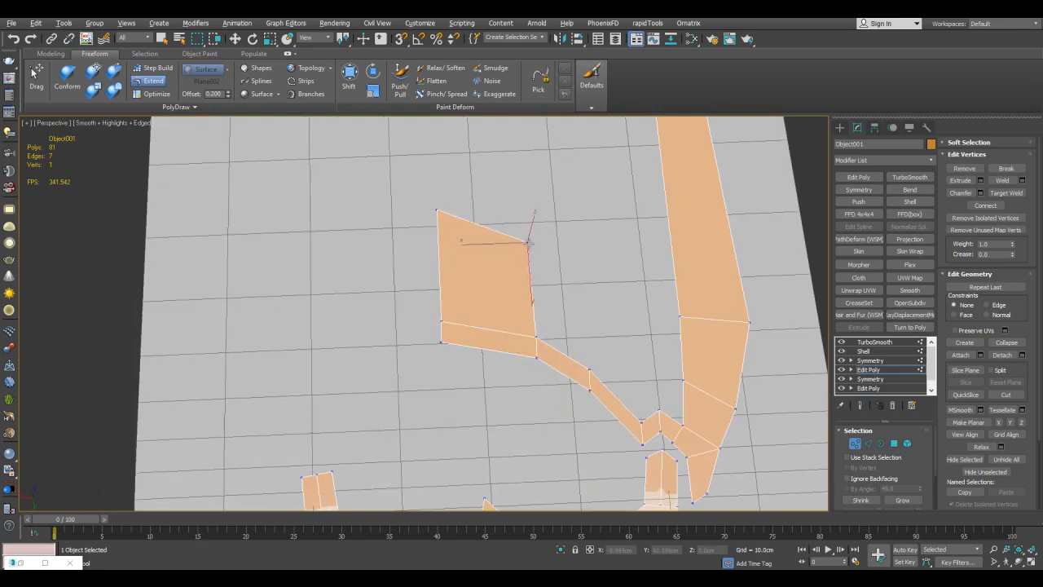
{"action": "key", "text": "alt+1"}
{"action": "left_click", "coordinate": [492, 238]}
{"action": "left_click", "coordinate": [533, 281]}
{"action": "right_click", "coordinate": [545, 264]}
{"action": "key", "text": "e"}
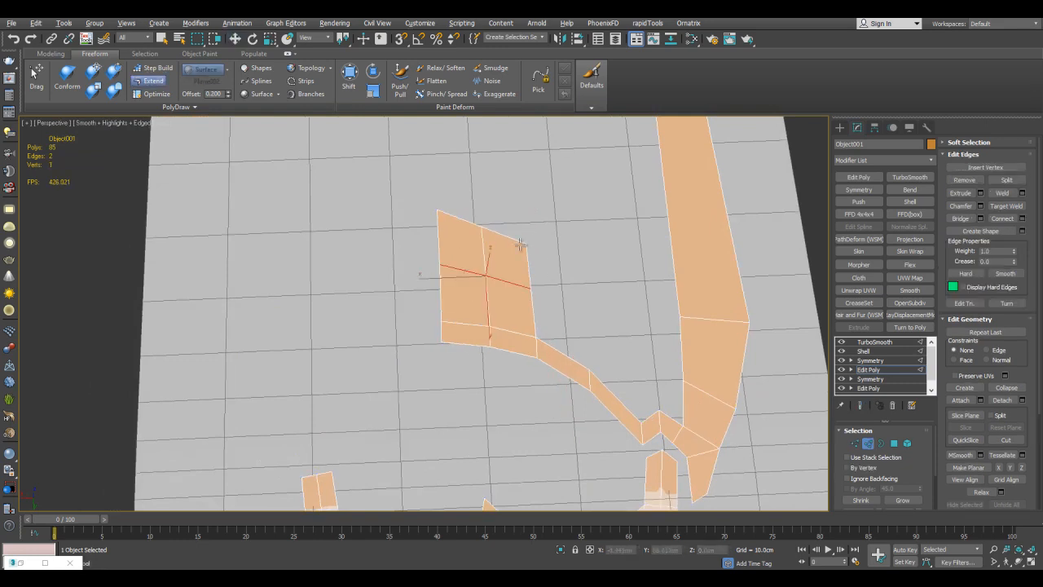
Move the tall centre piece's outer vertices inward to round its upper corner and taper its side.
{"action": "key", "text": "grave"}
{"action": "middle_click_drag", "start_coordinate": [530, 260], "coordinate": [476, 278], "text": "alt"}
{"action": "scroll", "coordinate": [475, 278], "scroll_direction": "down", "scroll_amount": 3}
{"action": "scroll", "coordinate": [476, 278], "scroll_direction": "up", "scroll_amount": 3}
{"action": "key", "text": "grave"}
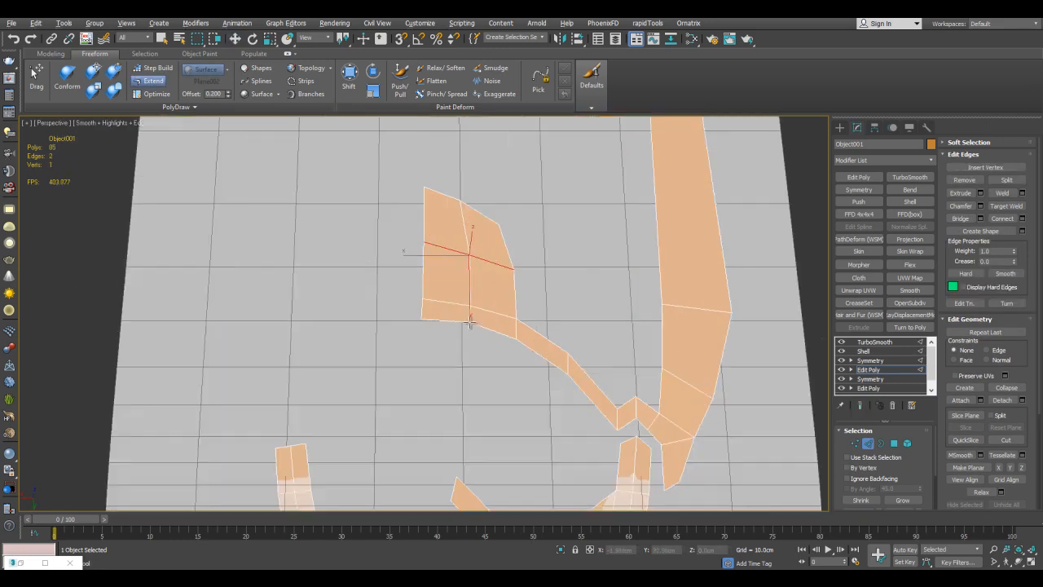
Examine the smoothed ornament around the centre piece, the thin branch and the prong tips.
{"action": "key", "text": "grave"}
{"action": "scroll", "coordinate": [462, 314], "scroll_direction": "down", "scroll_amount": 3}
{"action": "middle_click_drag", "start_coordinate": [462, 314], "coordinate": [585, 275], "text": "alt"}
{"action": "scroll", "coordinate": [585, 275], "scroll_direction": "up", "scroll_amount": 3}
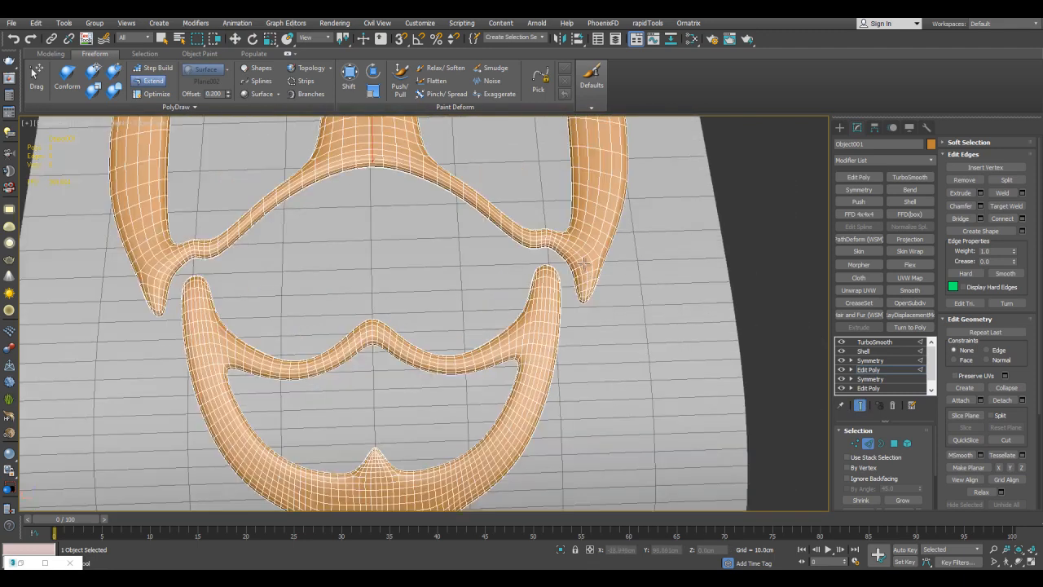
{"action": "scroll", "coordinate": [584, 262], "scroll_direction": "up", "scroll_amount": 3}
{"action": "key", "text": "grave"}
{"action": "key", "text": "grave"}
{"action": "middle_click_drag", "start_coordinate": [498, 272], "coordinate": [589, 265], "text": "alt"}
{"action": "scroll", "coordinate": [566, 259], "scroll_direction": "down", "scroll_amount": 4}
{"action": "key", "text": "grave"}
{"action": "scroll", "coordinate": [571, 263], "scroll_direction": "up", "scroll_amount": 3}
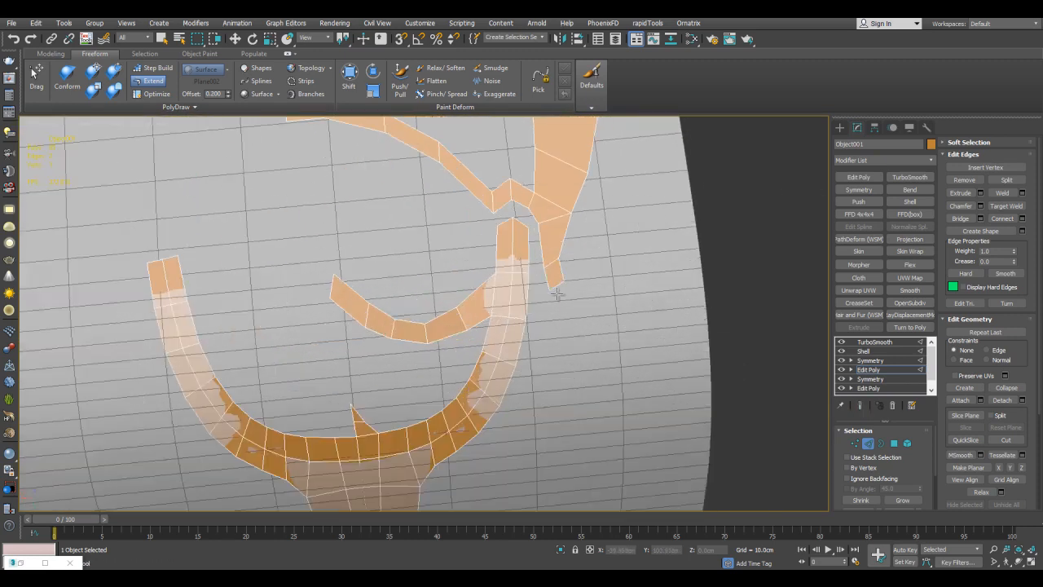
Extend the long strip's pointed lower end down alongside the right prong's outer edge.
{"action": "left_click_drag", "start_coordinate": [556, 320], "coordinate": [554, 318]}
{"action": "middle_click_drag", "start_coordinate": [554, 318], "coordinate": [556, 302]}
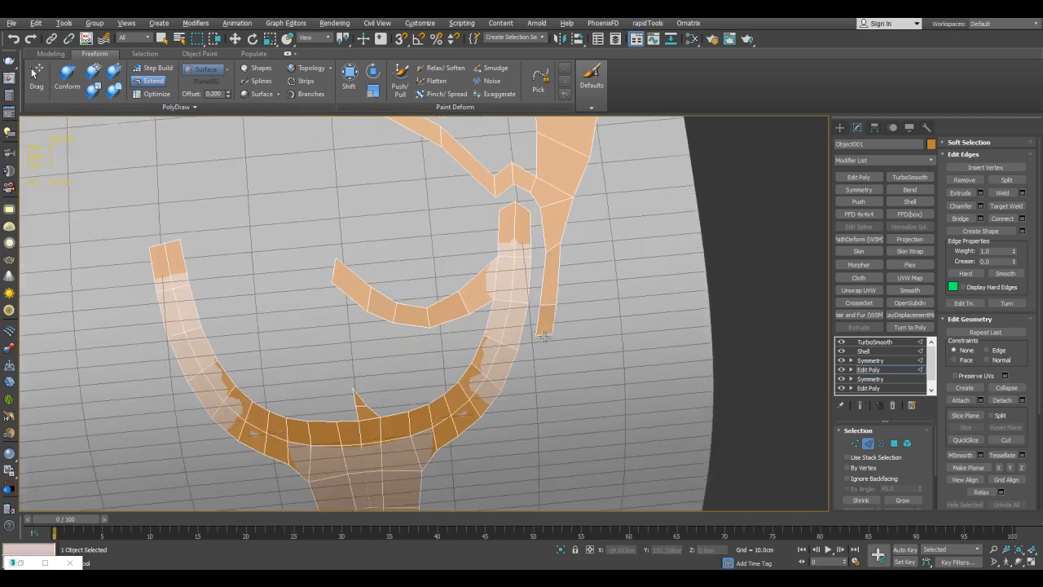
{"action": "left_click_drag", "start_coordinate": [548, 304], "coordinate": [543, 348], "text": "shift"}
Join the lower end of the extended strip to the right prong's outer side and raise its outer corner.
{"action": "key", "text": "w"}
{"action": "scroll", "coordinate": [545, 318], "scroll_direction": "up", "scroll_amount": 3}
{"action": "left_click", "coordinate": [508, 327]}
{"action": "left_click", "coordinate": [528, 332], "text": "ctrl"}
{"action": "key", "text": "shift+b"}
{"action": "left_click", "coordinate": [617, 310]}
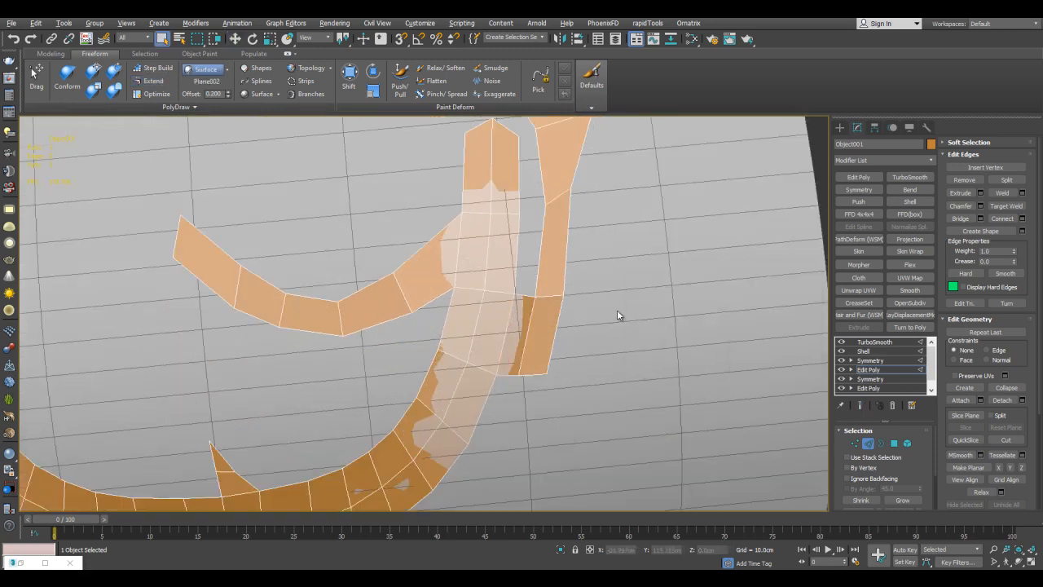
{"action": "middle_click_drag", "start_coordinate": [617, 311], "coordinate": [621, 305]}
{"action": "key", "text": "e"}
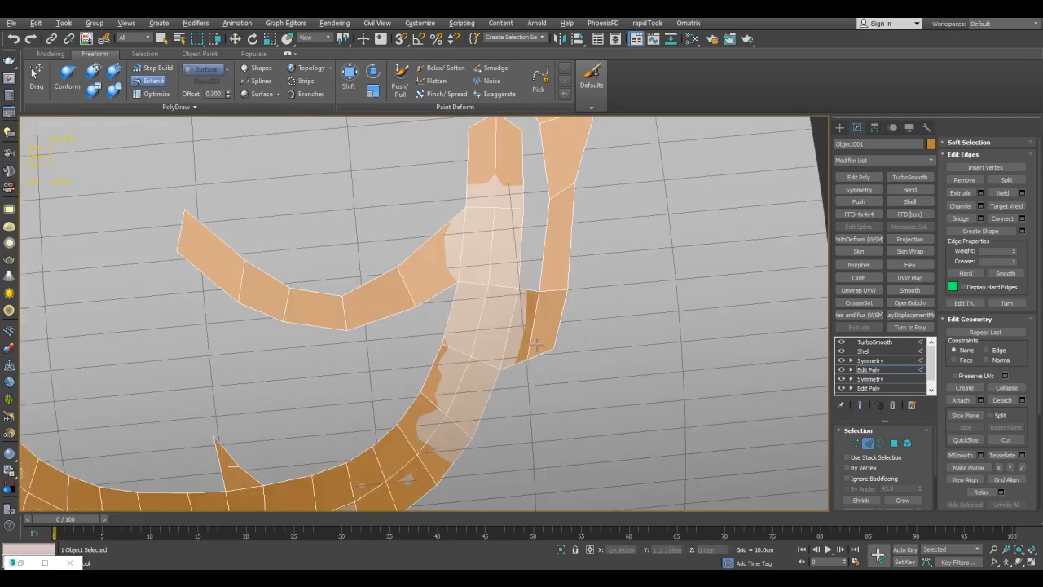
Inspect the finished smoothed ornament on the plane from several angles, with and without edged faces.
{"action": "key", "text": "grave"}
{"action": "key", "text": "grave"}
{"action": "key", "text": "grave"}
{"action": "scroll", "coordinate": [593, 303], "scroll_direction": "up", "scroll_amount": 2}
{"action": "middle_click_drag", "start_coordinate": [594, 303], "coordinate": [624, 334]}
{"action": "scroll", "coordinate": [632, 317], "scroll_direction": "down", "scroll_amount": 8}
{"action": "key", "text": "w"}
{"action": "key", "text": "2"}
{"action": "left_click", "coordinate": [698, 296]}
{"action": "key", "text": "q"}
{"action": "key", "text": "F4"}
{"action": "middle_click_drag", "start_coordinate": [592, 276], "coordinate": [599, 352], "text": "alt"}
{"action": "scroll", "coordinate": [570, 289], "scroll_direction": "up", "scroll_amount": 4}
{"action": "key", "text": "F4"}
{"action": "scroll", "coordinate": [573, 299], "scroll_direction": "down", "scroll_amount": 3}
{"action": "scroll", "coordinate": [593, 313], "scroll_direction": "up", "scroll_amount": 3}
Select the curved plane and set its TurboSmooth iterations to 0.
{"action": "left_click", "coordinate": [597, 271]}
{"action": "scroll", "coordinate": [568, 253], "scroll_direction": "down", "scroll_amount": 3}
{"action": "middle_click_drag", "start_coordinate": [604, 285], "coordinate": [599, 236]}
{"action": "left_click", "coordinate": [605, 234]}
{"action": "middle_click_drag", "start_coordinate": [721, 309], "coordinate": [731, 280]}
{"action": "scroll", "coordinate": [732, 279], "scroll_direction": "up", "scroll_amount": 3}
{"action": "right_click", "coordinate": [918, 451]}
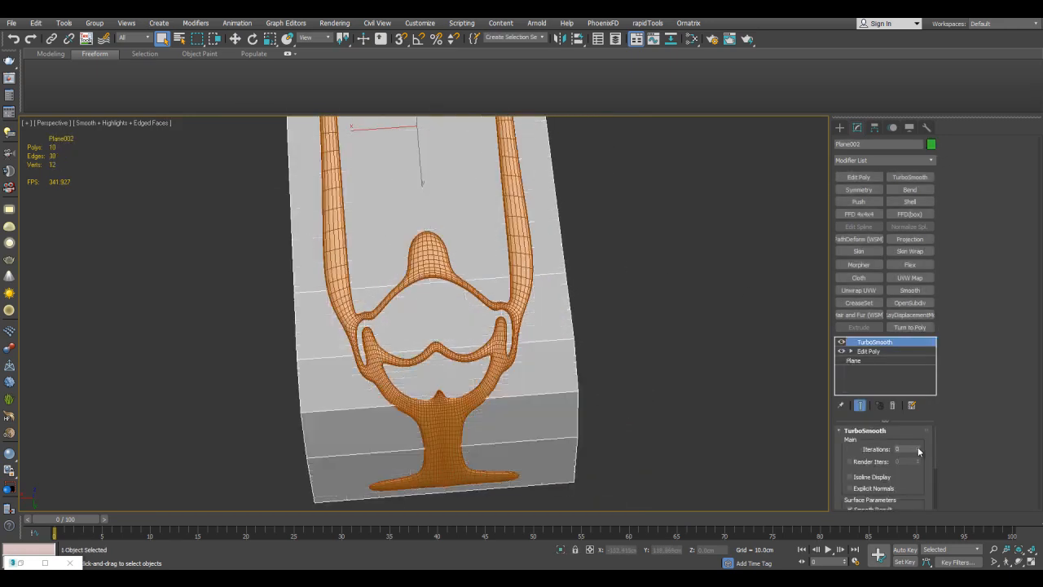
{"action": "middle_click_drag", "start_coordinate": [803, 419], "coordinate": [809, 411]}
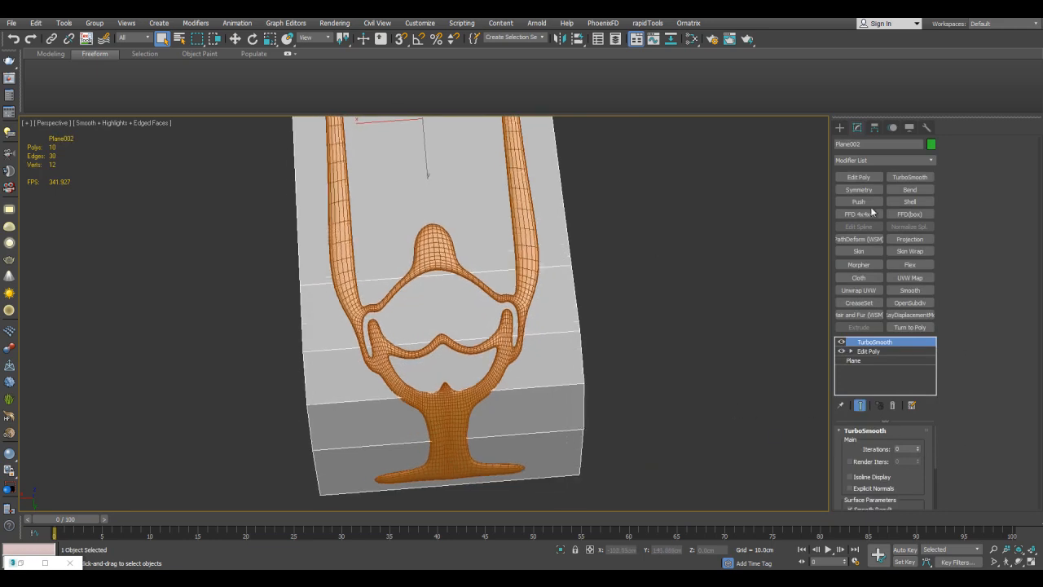
Make the ornament see-through and reselect the plane beneath it.
{"action": "left_click", "coordinate": [537, 268]}
{"action": "key", "text": "alt+x"}
{"action": "left_click", "coordinate": [560, 284]}
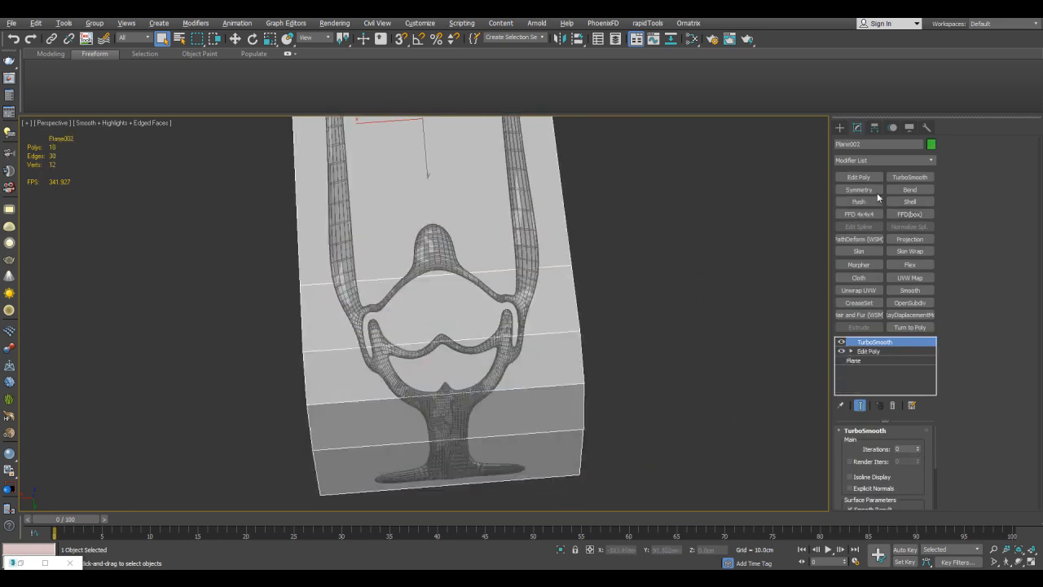
Add a second Edit Poly modifier to the plane below its TurboSmooth.
{"action": "left_click", "coordinate": [878, 351]}
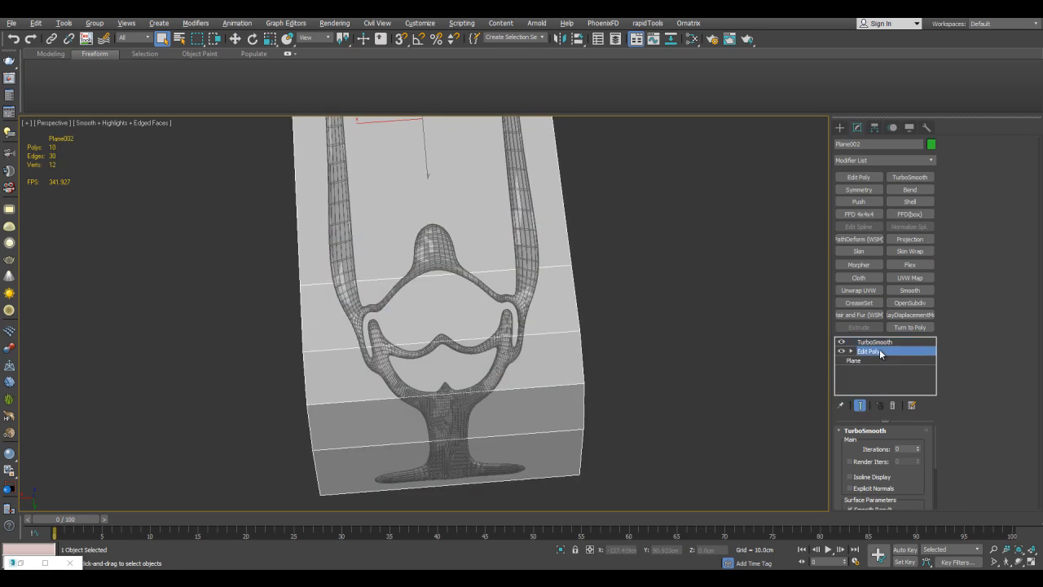
{"action": "key", "text": "1"}
{"action": "middle_click_drag", "start_coordinate": [554, 309], "coordinate": [559, 288]}
{"action": "key", "text": "alt+c"}
{"action": "scroll", "coordinate": [559, 287], "scroll_direction": "up", "scroll_amount": 3}
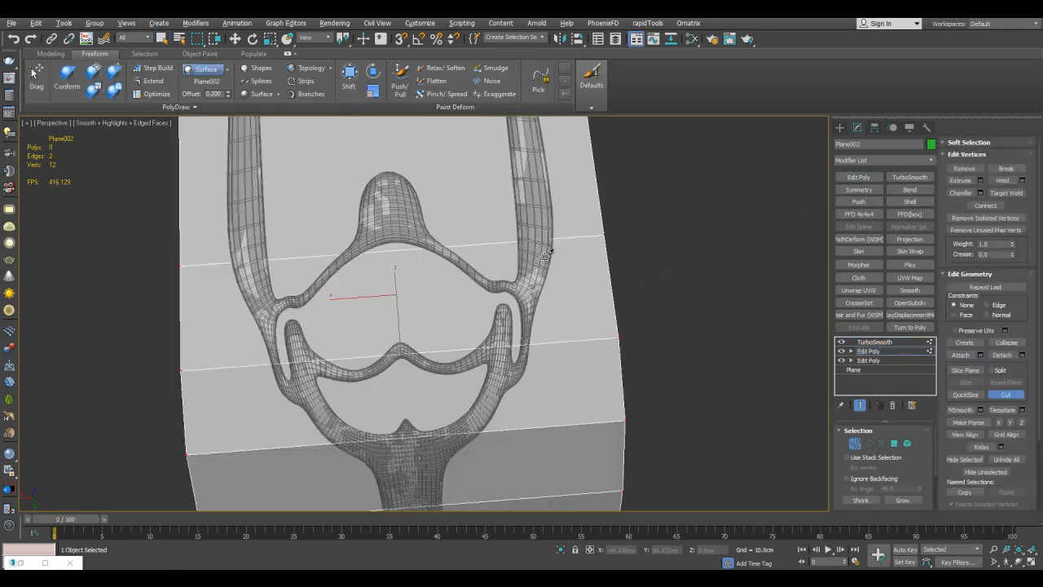
{"action": "right_click", "coordinate": [560, 325]}
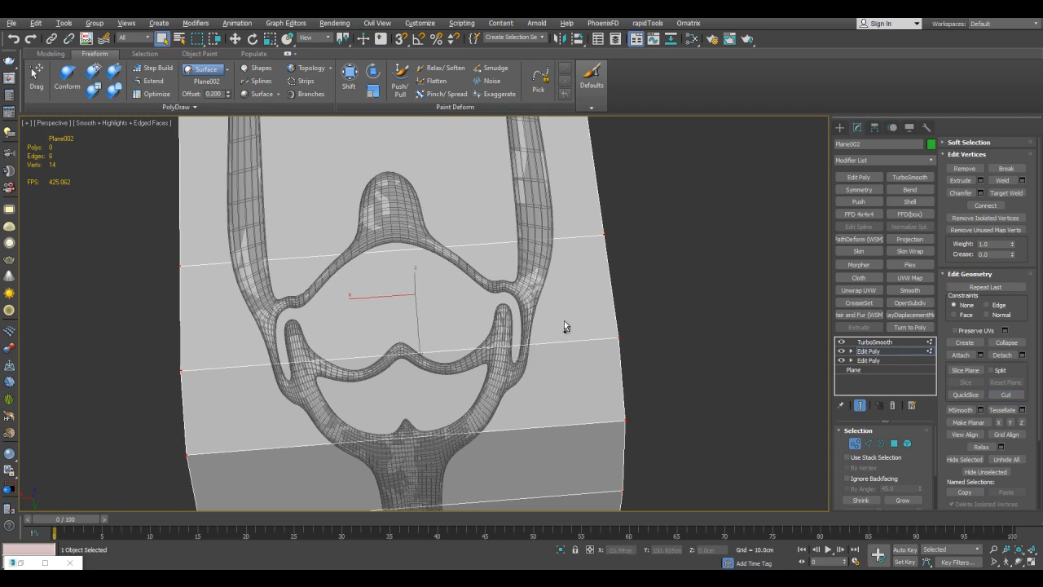
Raise the plane's TurboSmooth iterations and cut the surface under the ornament's right side in an Edit Poly above it.
{"action": "left_click", "coordinate": [889, 343]}
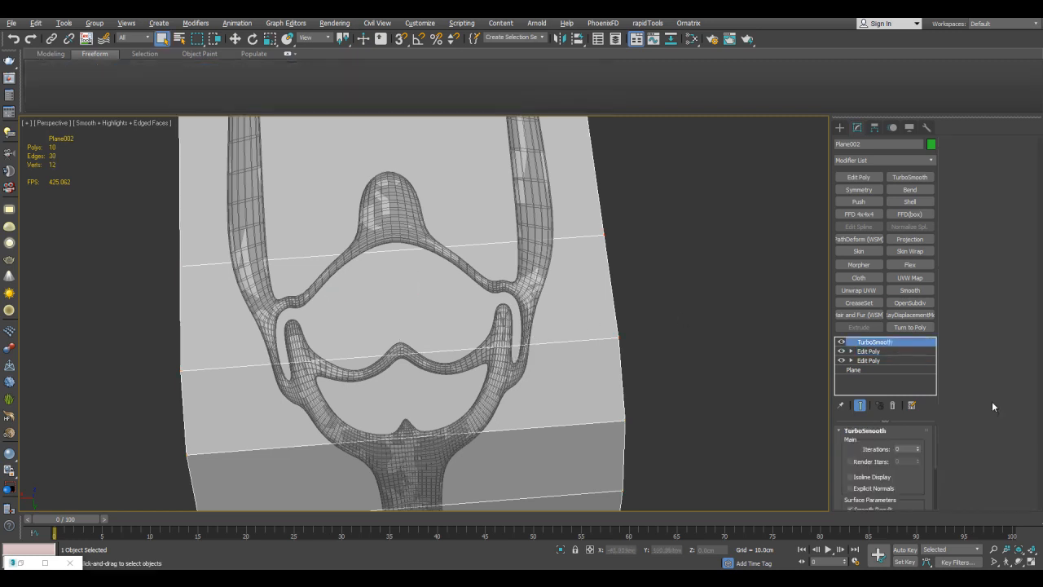
{"action": "left_click", "coordinate": [917, 447]}
{"action": "key", "text": "1"}
{"action": "key", "text": "alt+c"}
{"action": "middle_click_drag", "start_coordinate": [520, 344], "coordinate": [562, 293]}
{"action": "right_click", "coordinate": [556, 309]}
Delete the plane's outer vertices on the right side below the ornament's prong area.
{"action": "scroll", "coordinate": [603, 321], "scroll_direction": "down", "scroll_amount": 3}
{"action": "left_click_drag", "start_coordinate": [634, 303], "coordinate": [668, 425]}
{"action": "key", "text": "Delete"}
Try to delete the plane's outer edge vertices beside the long strip.
{"action": "middle_click_drag", "start_coordinate": [662, 284], "coordinate": [646, 326]}
{"action": "left_click", "coordinate": [635, 305]}
{"action": "key", "text": "Delete"}
{"action": "key", "text": "ctrl+z"}
Cut the plane lengthwise beneath the right long strip and select the vertices outside the cut.
{"action": "middle_click_drag", "start_coordinate": [614, 230], "coordinate": [596, 332]}
{"action": "key", "text": "alt+c"}
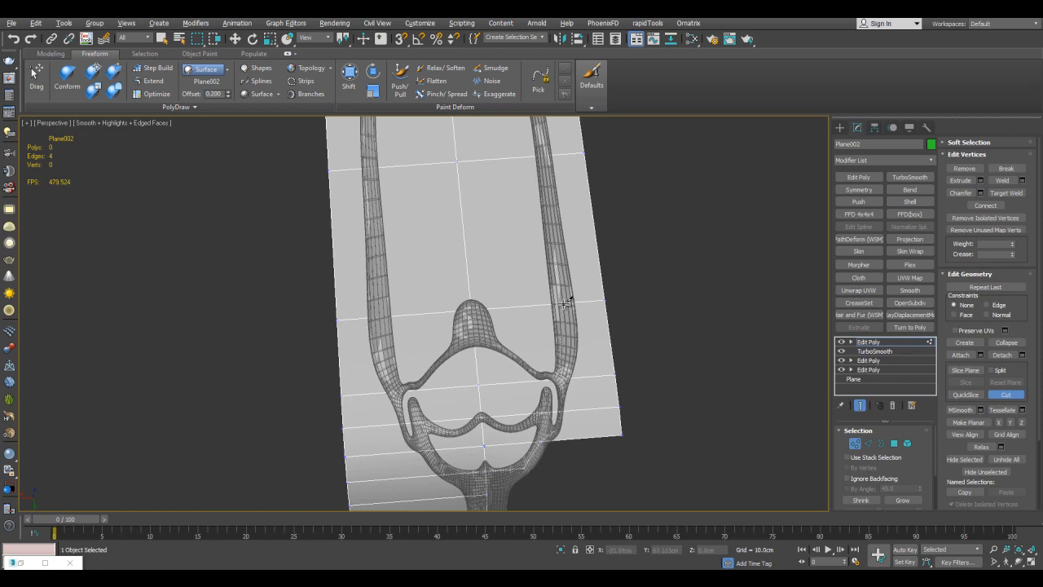
{"action": "middle_click_drag", "start_coordinate": [570, 173], "coordinate": [559, 330]}
{"action": "right_click", "coordinate": [607, 192]}
{"action": "scroll", "coordinate": [610, 196], "scroll_direction": "down", "scroll_amount": 3}
{"action": "middle_click_drag", "start_coordinate": [611, 199], "coordinate": [632, 250], "text": "alt"}
{"action": "left_click_drag", "start_coordinate": [633, 193], "coordinate": [592, 460]}
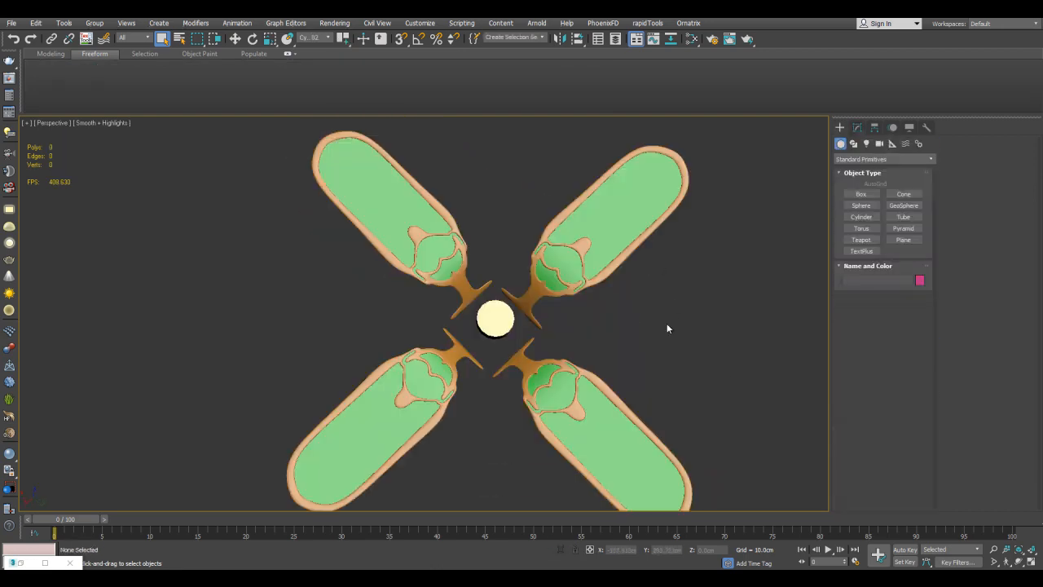
{"action": "middle_click_drag", "start_coordinate": [682, 335], "coordinate": [693, 329], "text": "alt"}
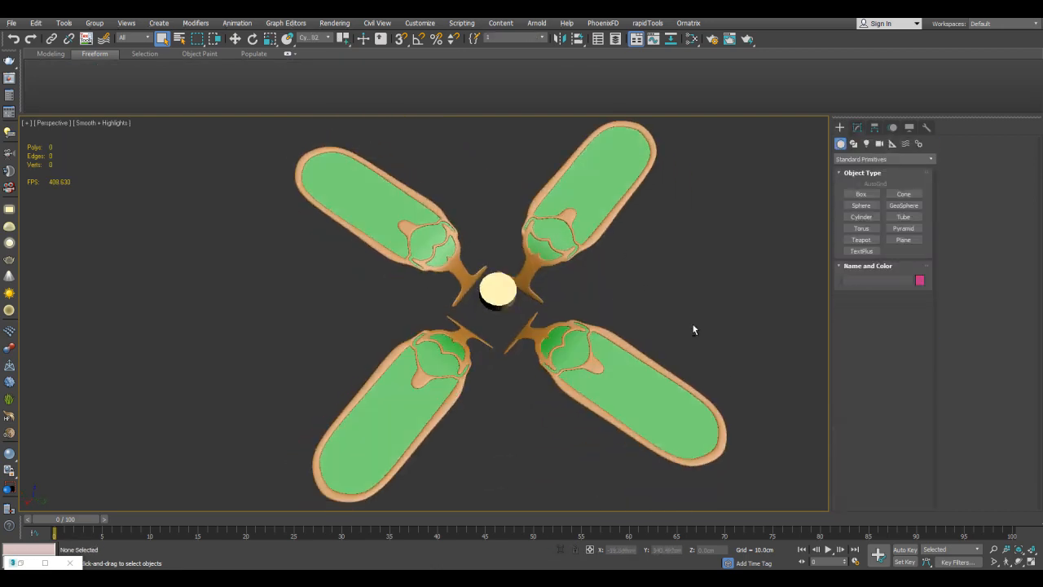